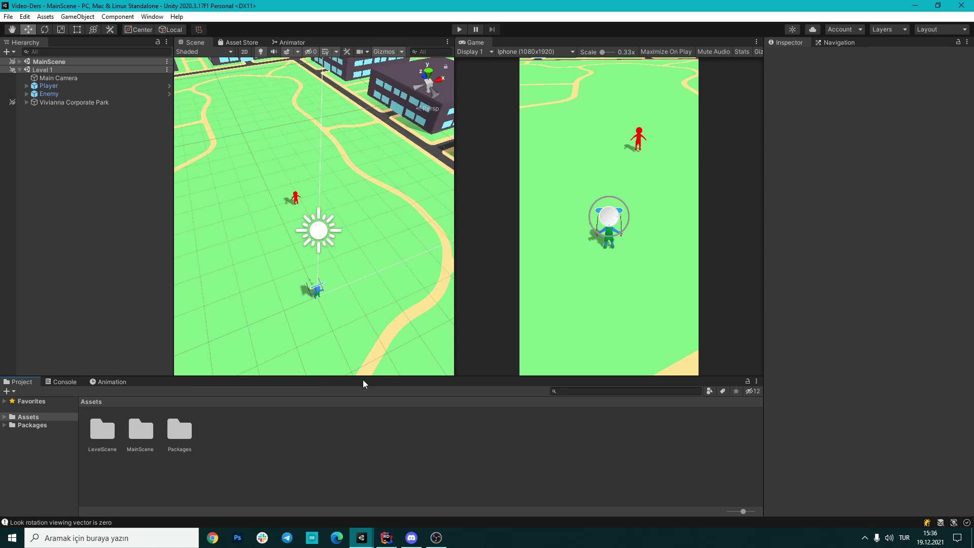
Step: Fly the Scene camera in over the park, then turn it toward the city skyline
{"action": "left_click", "coordinate": [123, 197]}
{"action": "scroll", "coordinate": [343, 258], "scroll_direction": "down", "scroll_amount": 10}
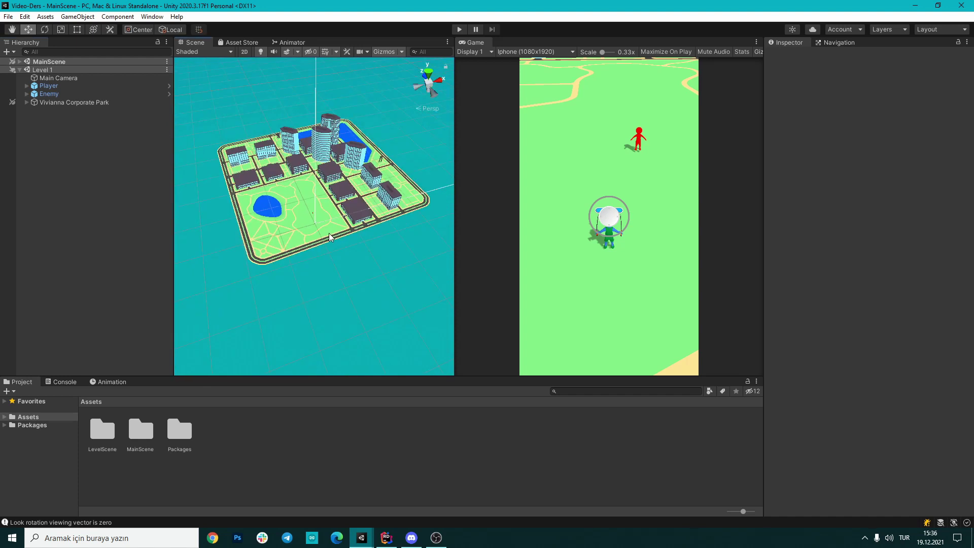
{"action": "right_click_drag", "start_coordinate": [330, 237], "coordinate": [315, 240]}
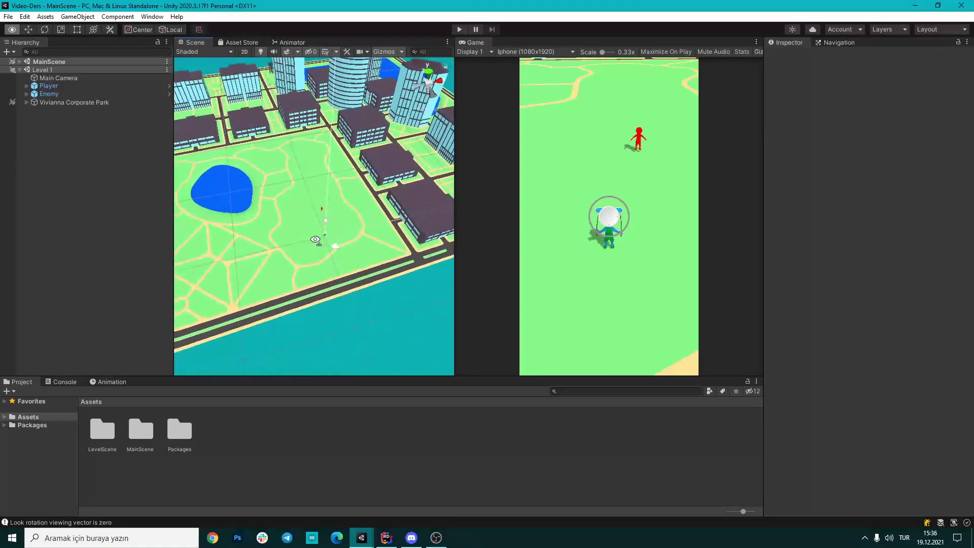
{"action": "right_click_drag", "start_coordinate": [315, 240], "coordinate": [309, 209]}
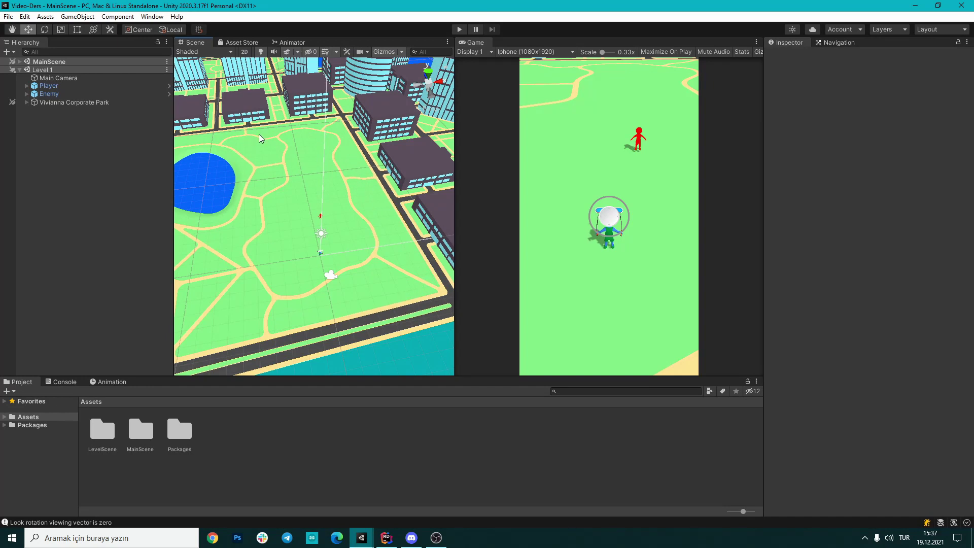
{"action": "right_click_drag", "start_coordinate": [403, 274], "coordinate": [342, 277]}
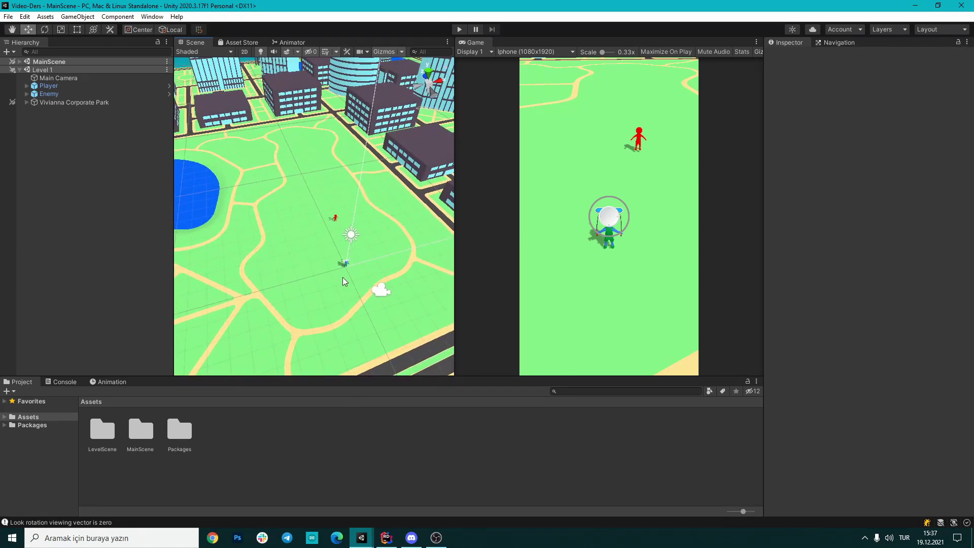
{"action": "mouse_move", "coordinate": [346, 313]}
{"action": "right_mouse_down"}
{"action": "mouse_move", "coordinate": [13, 205]}
{"action": "mouse_move", "coordinate": [226, 188]}
{"action": "mouse_move", "coordinate": [788, 287]}
{"action": "right_mouse_up"}
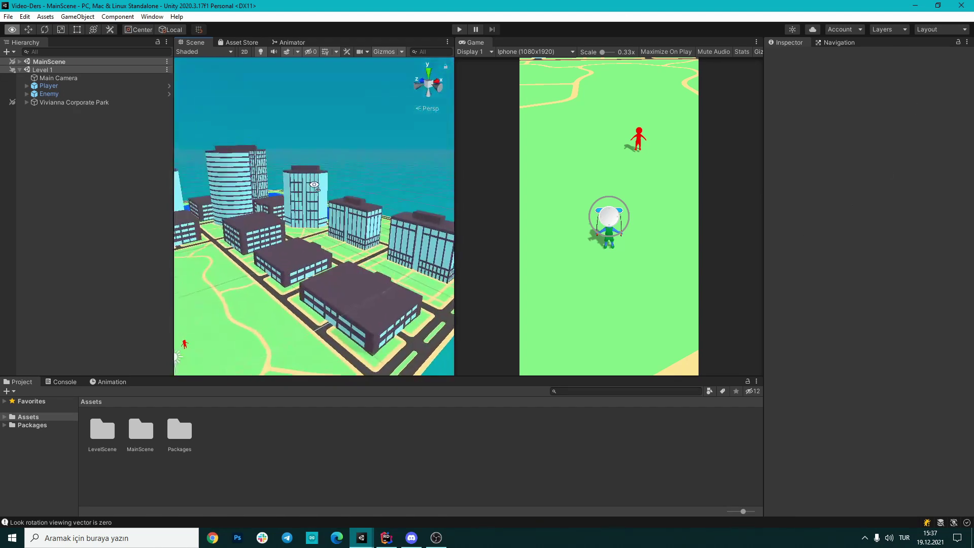
Step: Bring the Scene camera down above the Player and zoom in on its health bar
{"action": "right_click_drag", "start_coordinate": [788, 288], "coordinate": [369, 225]}
{"action": "scroll", "coordinate": [369, 225], "scroll_direction": "up", "scroll_amount": 3}
{"action": "scroll", "coordinate": [369, 224], "scroll_direction": "down", "scroll_amount": 5}
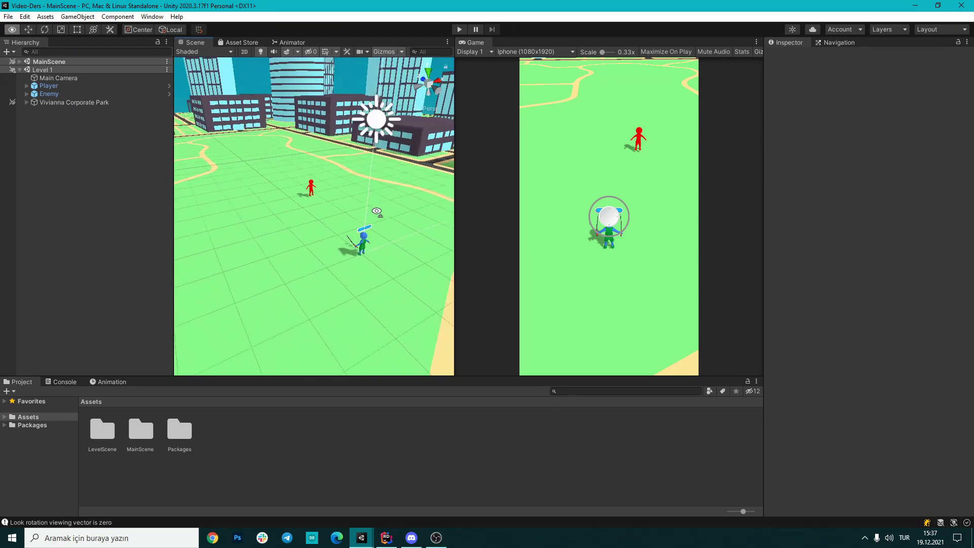
{"action": "scroll", "coordinate": [320, 172], "scroll_direction": "up", "scroll_amount": 3}
{"action": "scroll", "coordinate": [312, 260], "scroll_direction": "up", "scroll_amount": 3}
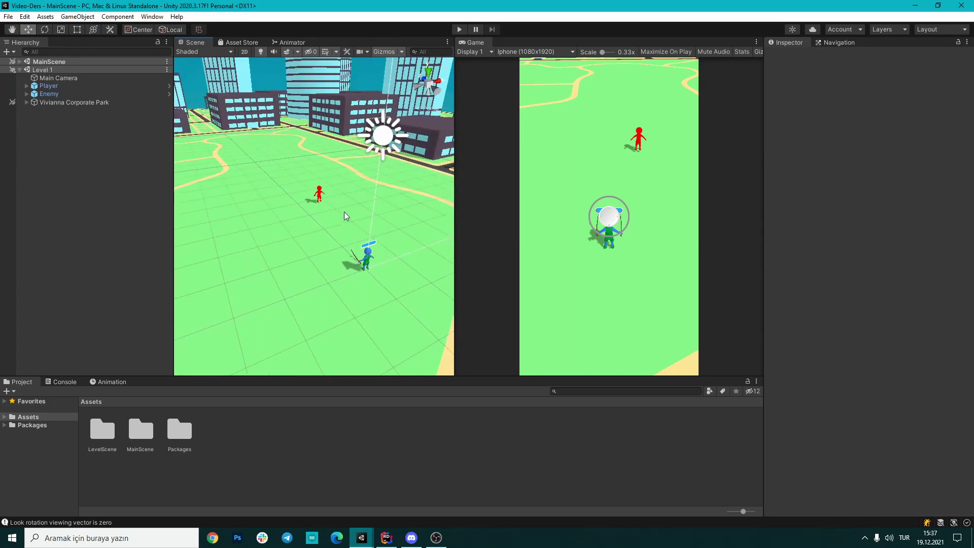
{"action": "scroll", "coordinate": [344, 218], "scroll_direction": "up", "scroll_amount": 5}
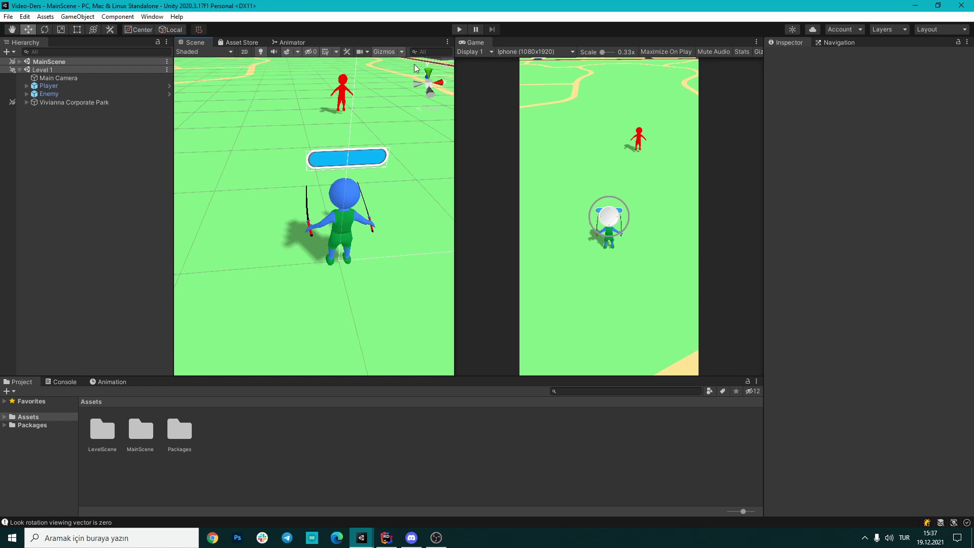
{"action": "left_click", "coordinate": [459, 29]}
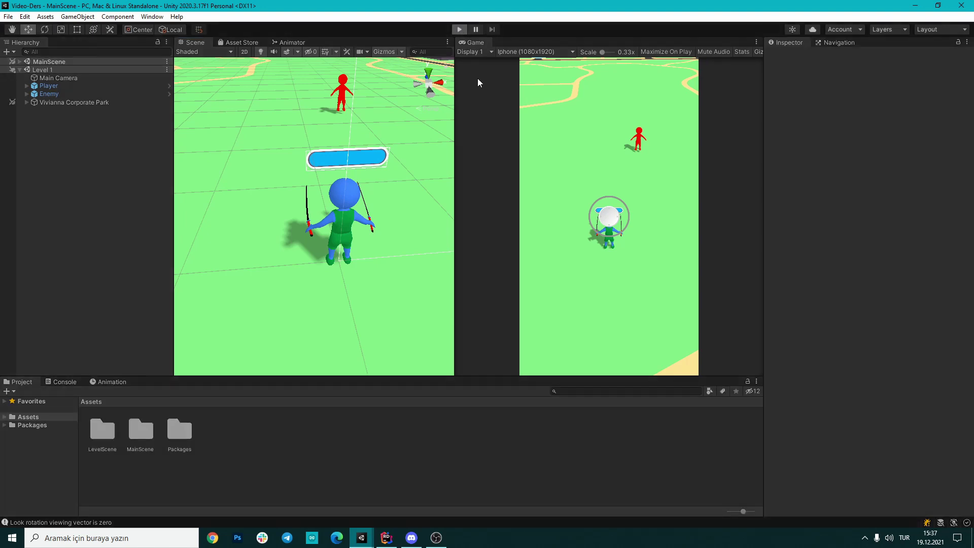
{"action": "left_click", "coordinate": [615, 272]}
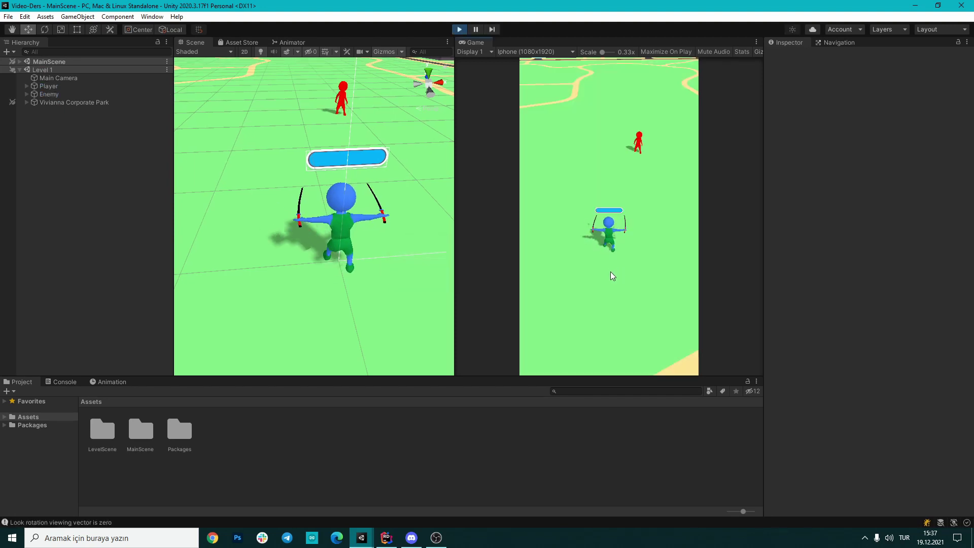
{"action": "left_click_drag", "start_coordinate": [603, 273], "coordinate": [609, 238]}
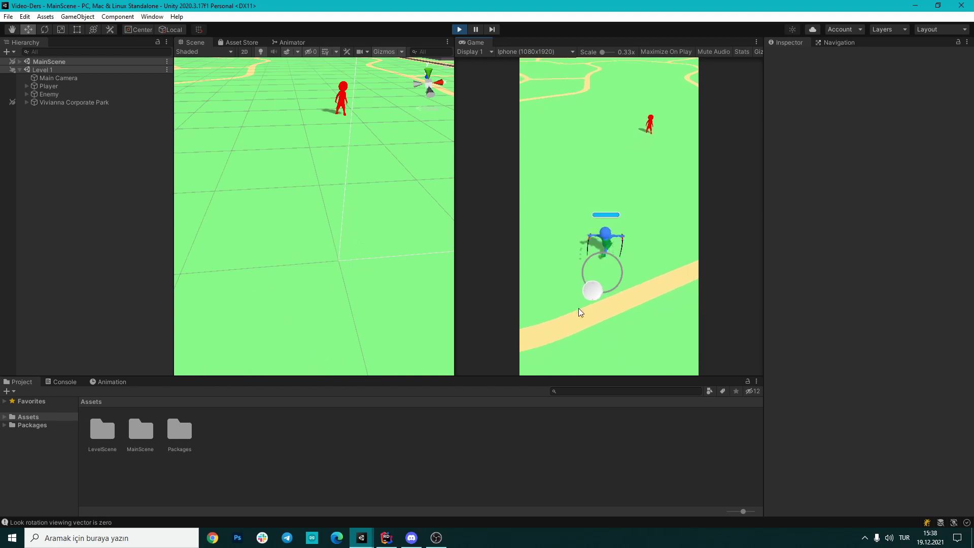
{"action": "mouse_move", "coordinate": [608, 292]}
{"action": "left_mouse_down"}
{"action": "mouse_move", "coordinate": [633, 233]}
{"action": "mouse_move", "coordinate": [615, 325]}
{"action": "left_mouse_up"}
{"action": "left_click", "coordinate": [457, 31]}
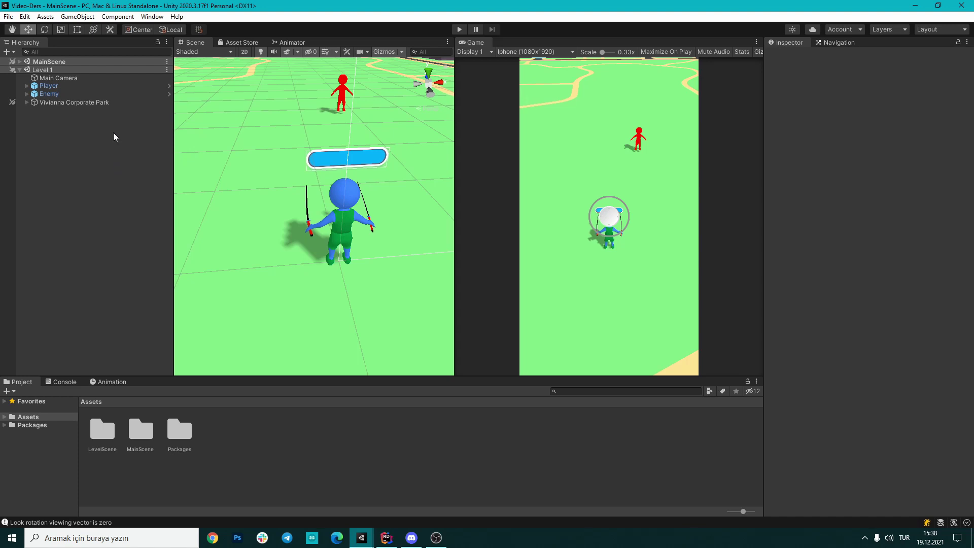
Step: Expand Player in the Hierarchy and select its Canvas, briefly showing the Image and Image (1) children
{"action": "left_click", "coordinate": [26, 86]}
{"action": "left_click", "coordinate": [32, 103]}
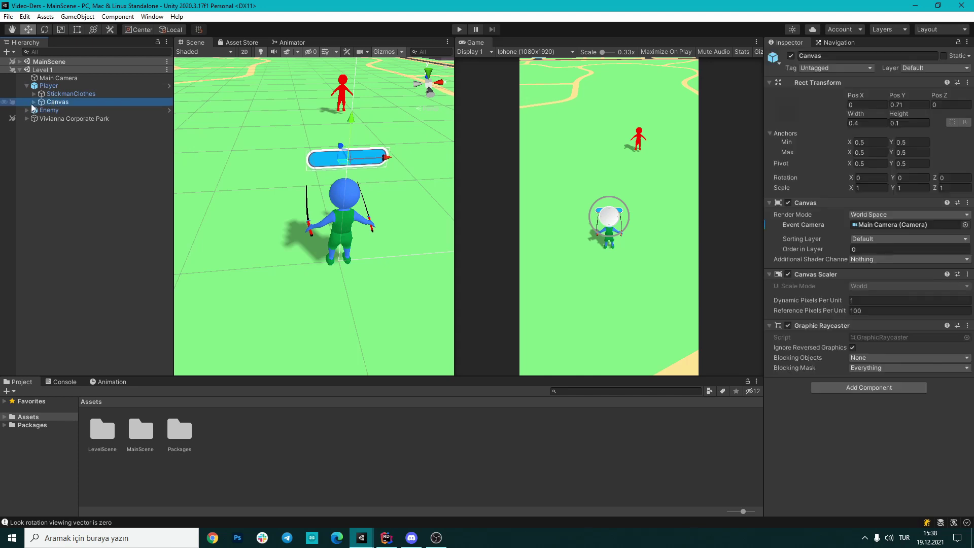
{"action": "left_click", "coordinate": [34, 102]}
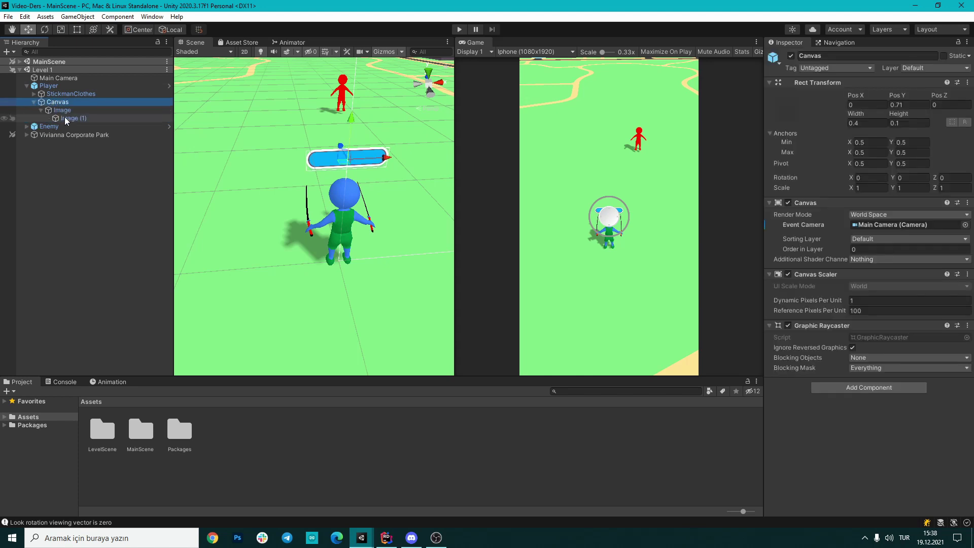
{"action": "left_click", "coordinate": [34, 102]}
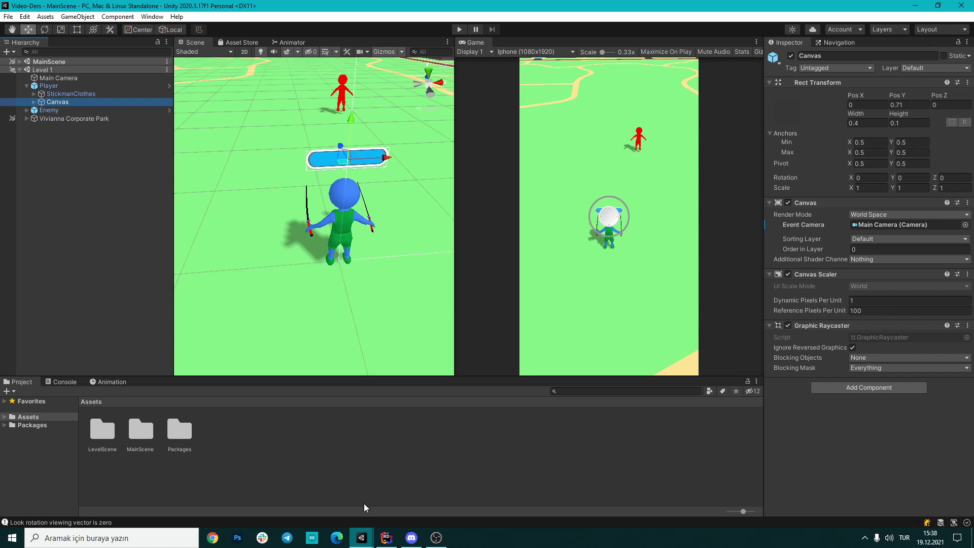
Step: In Rider's PlayerHealth.cs, highlight the HealthImage, Maxhealth and health fields and the Start line
{"action": "mouse_move", "coordinate": [383, 545]}
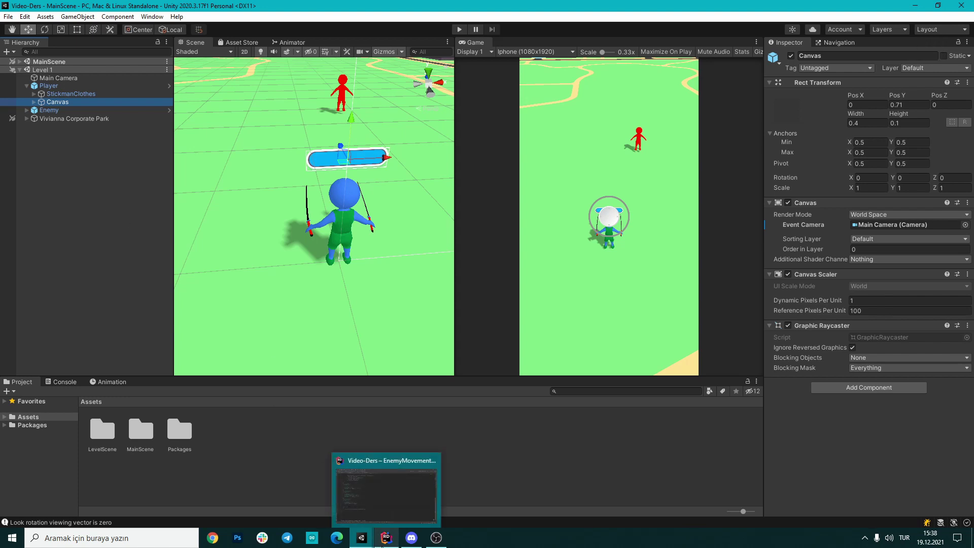
{"action": "left_click", "coordinate": [383, 491]}
{"action": "left_click", "coordinate": [283, 36]}
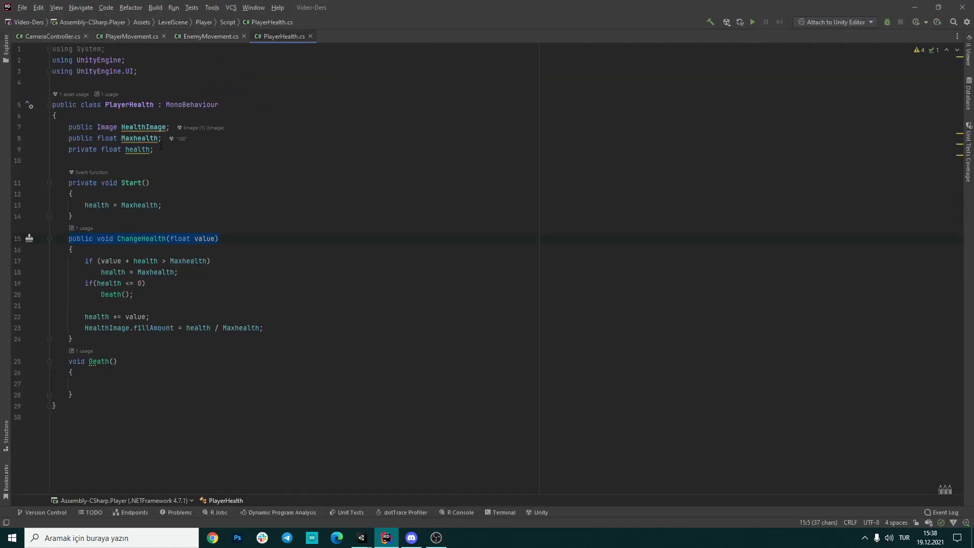
{"action": "left_click_drag", "start_coordinate": [67, 127], "coordinate": [171, 127]}
{"action": "left_click_drag", "start_coordinate": [68, 138], "coordinate": [159, 138]}
{"action": "left_click_drag", "start_coordinate": [68, 149], "coordinate": [164, 153]}
{"action": "left_click", "coordinate": [161, 154]}
{"action": "left_click_drag", "start_coordinate": [161, 153], "coordinate": [60, 149]}
{"action": "left_click_drag", "start_coordinate": [82, 205], "coordinate": [167, 205]}
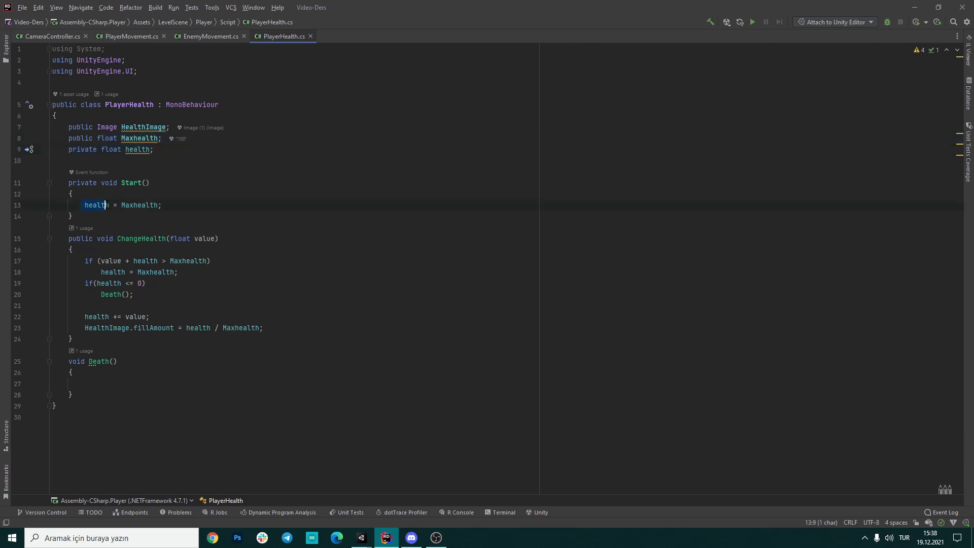
{"action": "left_click", "coordinate": [167, 206]}
Step: Select the ChangeHealth method body and the empty Death method
{"action": "left_click_drag", "start_coordinate": [71, 339], "coordinate": [219, 239]}
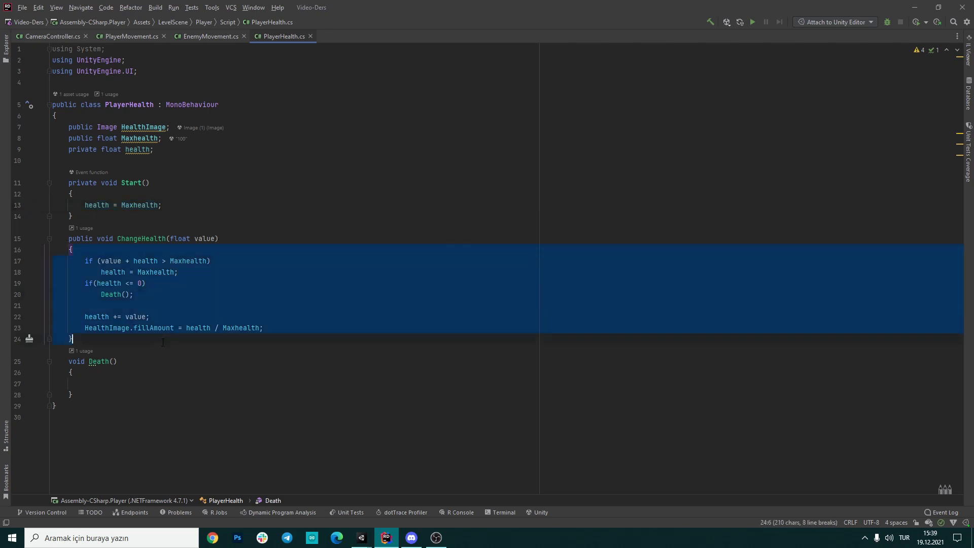
{"action": "left_click", "coordinate": [71, 383]}
{"action": "mouse_move", "coordinate": [73, 395]}
{"action": "left_mouse_down"}
{"action": "mouse_move", "coordinate": [85, 362]}
{"action": "mouse_move", "coordinate": [72, 362]}
{"action": "left_mouse_up"}
{"action": "left_click", "coordinate": [126, 350]}
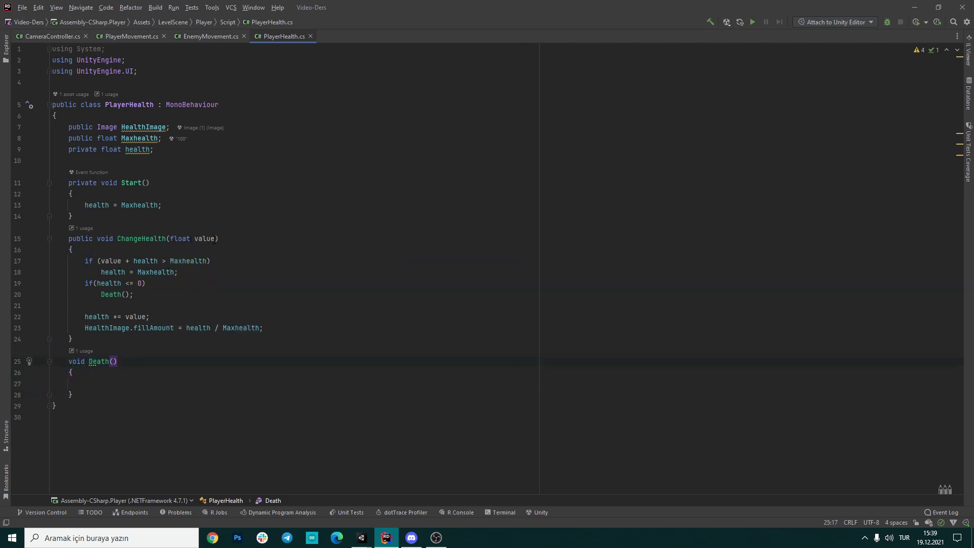
Step: Trace the value parameter, Maxhealth and health through ChangeHealth's overflow check
{"action": "double_click", "coordinate": [205, 238]}
{"action": "key", "text": "ctrl+w"}
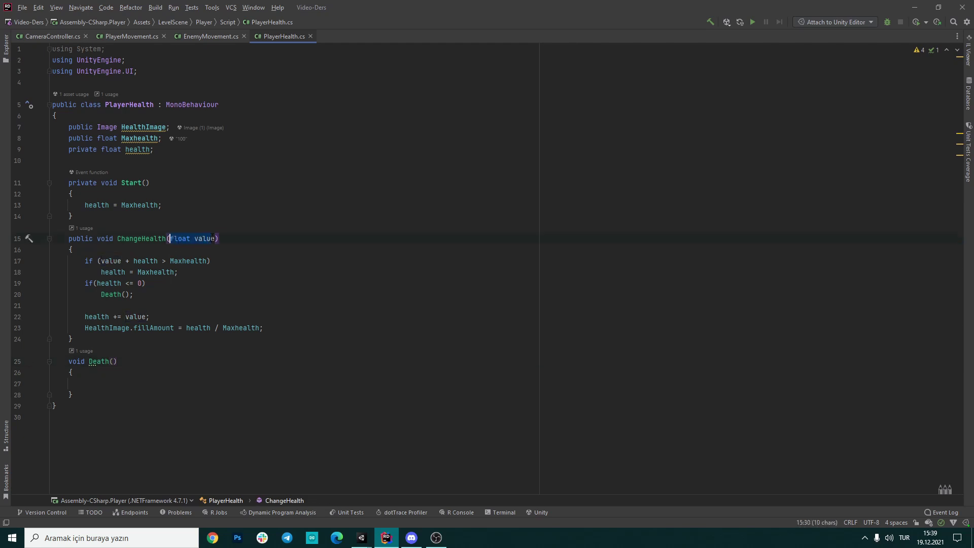
{"action": "left_click", "coordinate": [211, 238]}
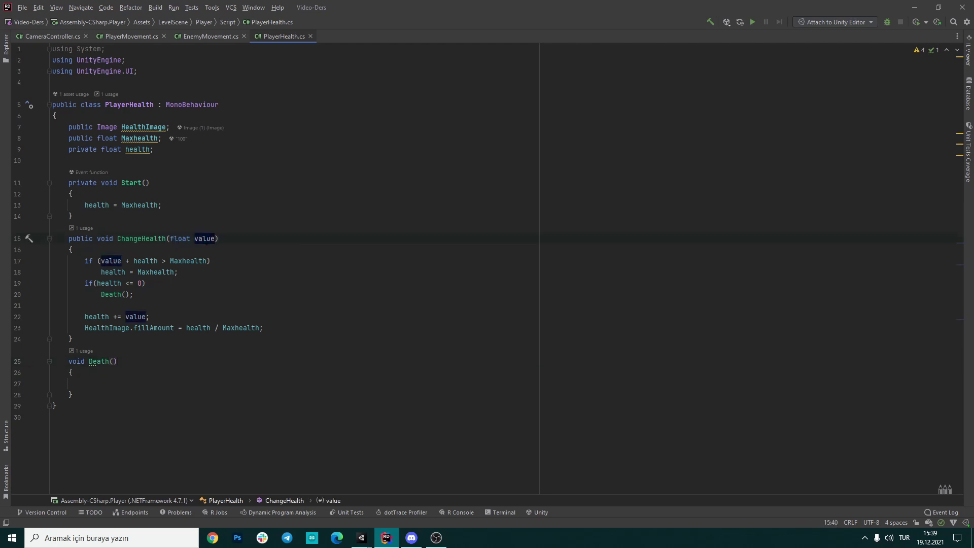
{"action": "left_click", "coordinate": [99, 261]}
{"action": "key", "text": "ctrl+w"}
{"action": "key", "text": "ctrl+w"}
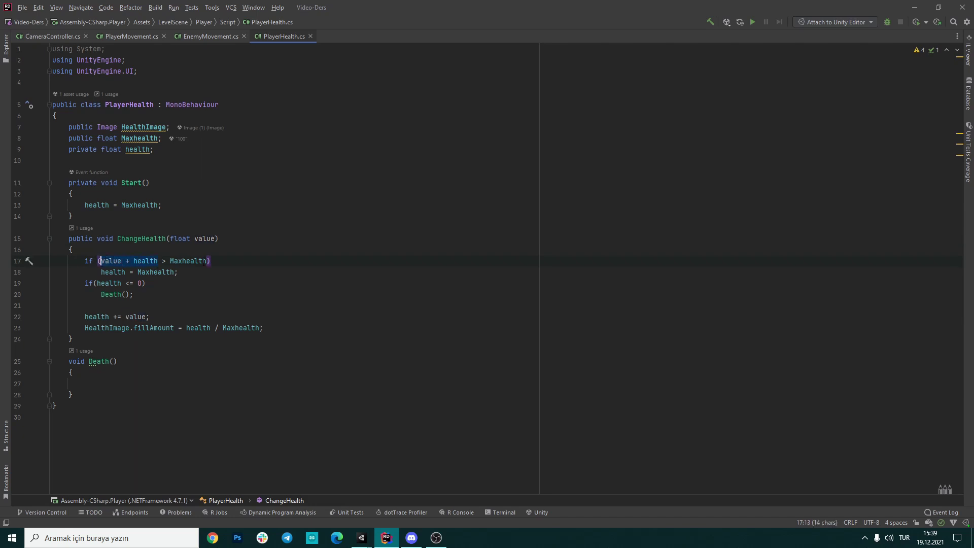
{"action": "left_click", "coordinate": [162, 272]}
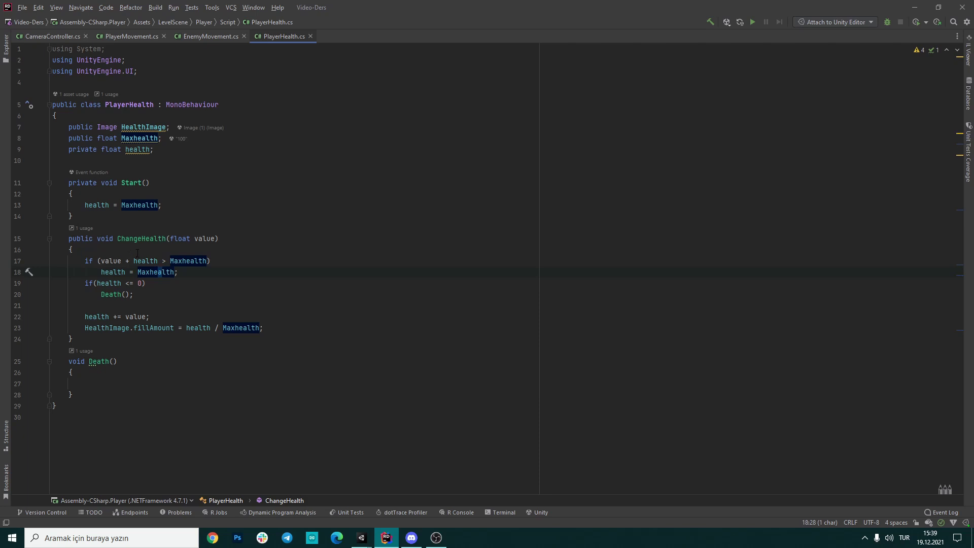
{"action": "left_click", "coordinate": [104, 251]}
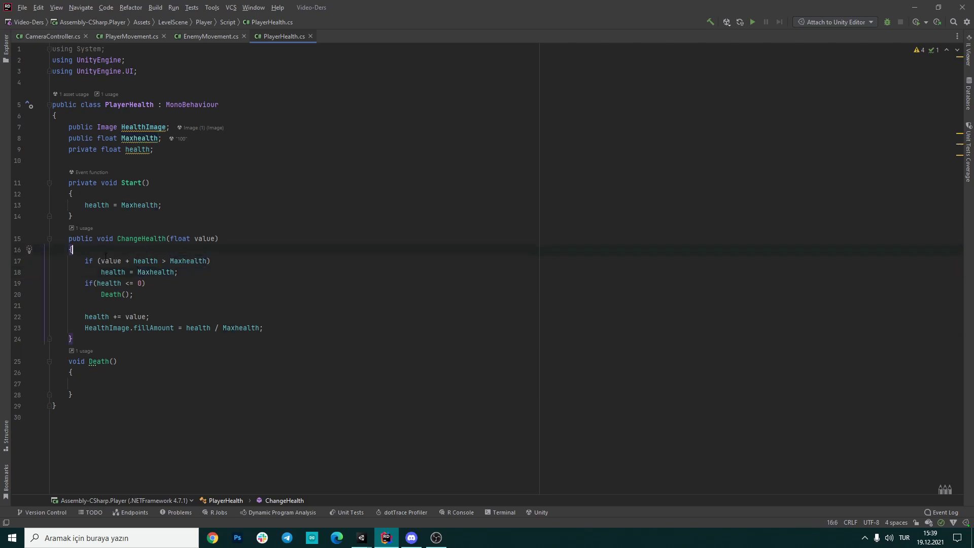
{"action": "left_click", "coordinate": [106, 261]}
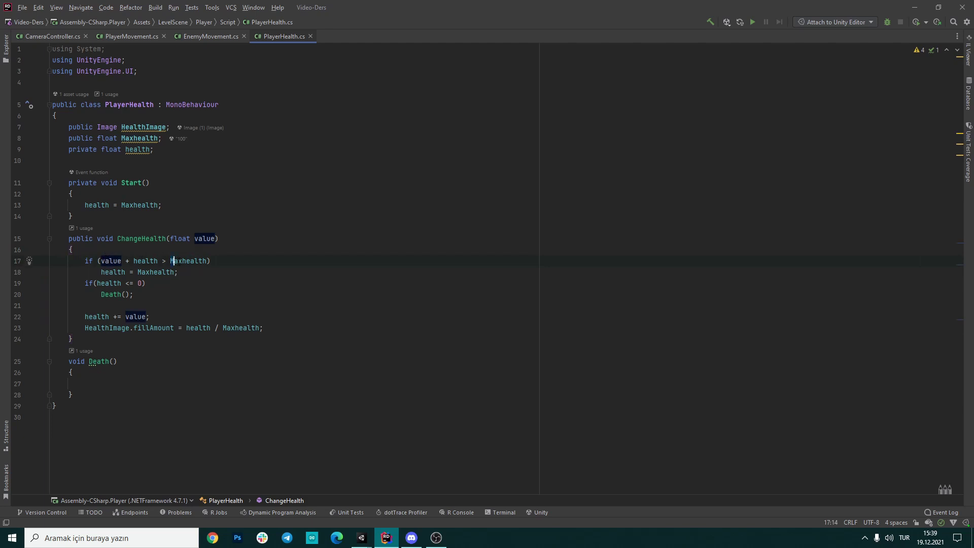
{"action": "left_click", "coordinate": [153, 272]}
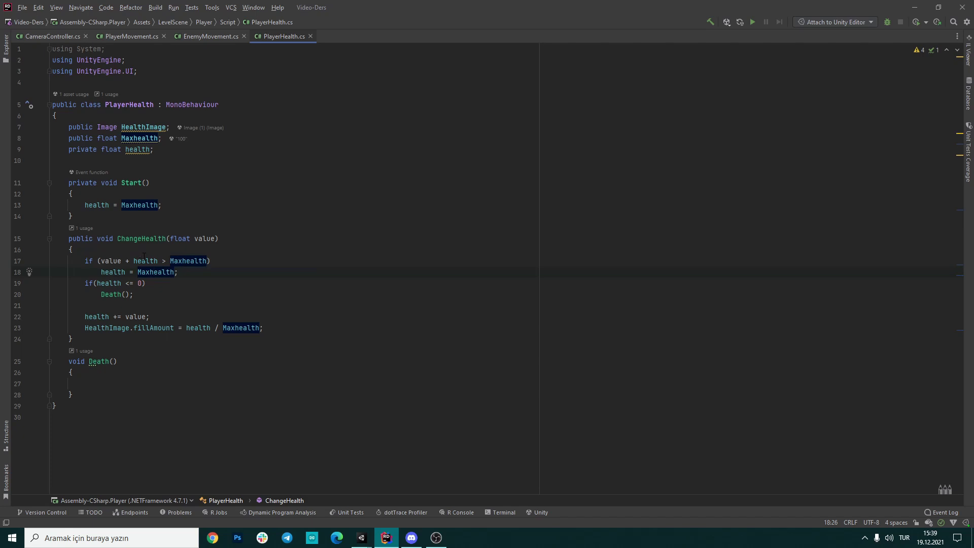
{"action": "left_click", "coordinate": [142, 260]}
Step: Select the health <= 0 check, then put the caret inside the empty Death method
{"action": "left_click", "coordinate": [133, 283]}
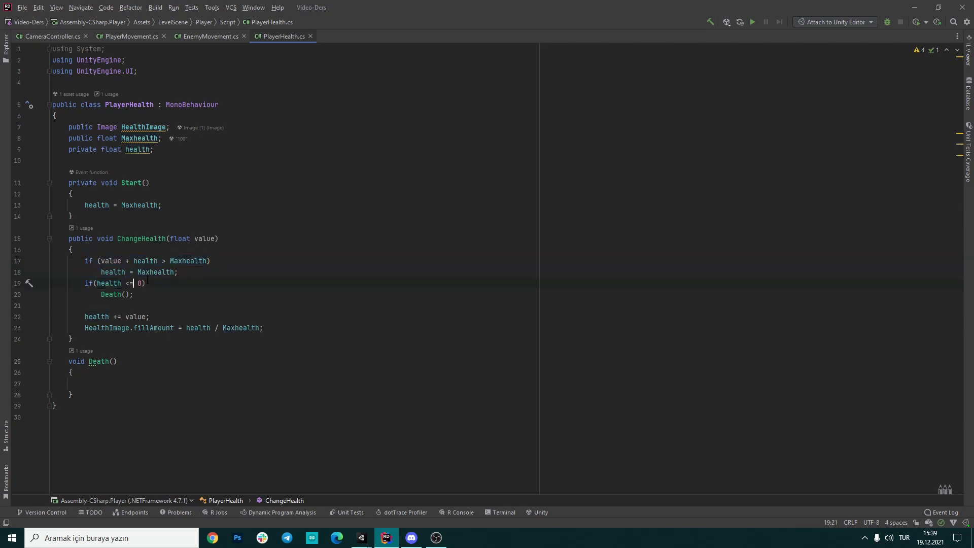
{"action": "left_click_drag", "start_coordinate": [133, 283], "coordinate": [96, 283]}
{"action": "left_click", "coordinate": [110, 299]}
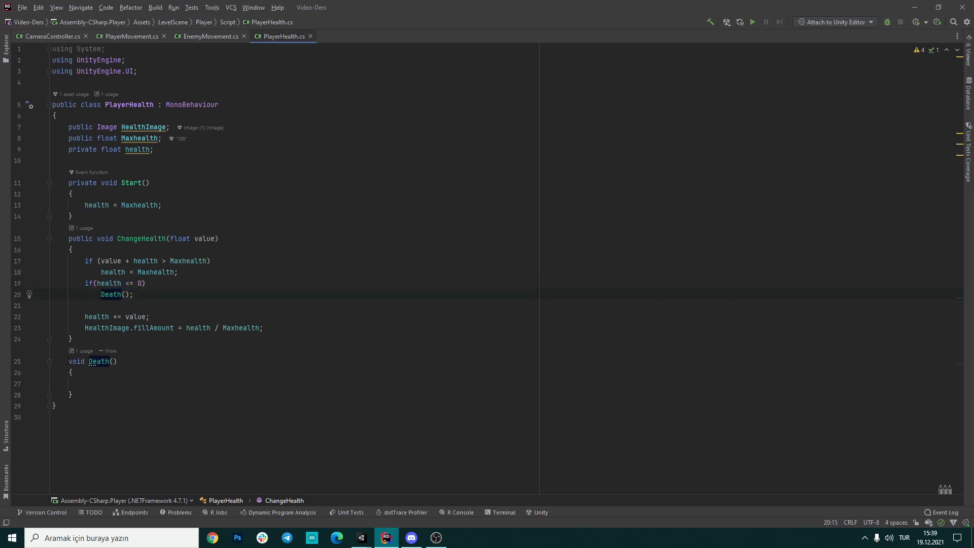
{"action": "left_click_drag", "start_coordinate": [68, 361], "coordinate": [87, 394]}
{"action": "left_click", "coordinate": [84, 383]}
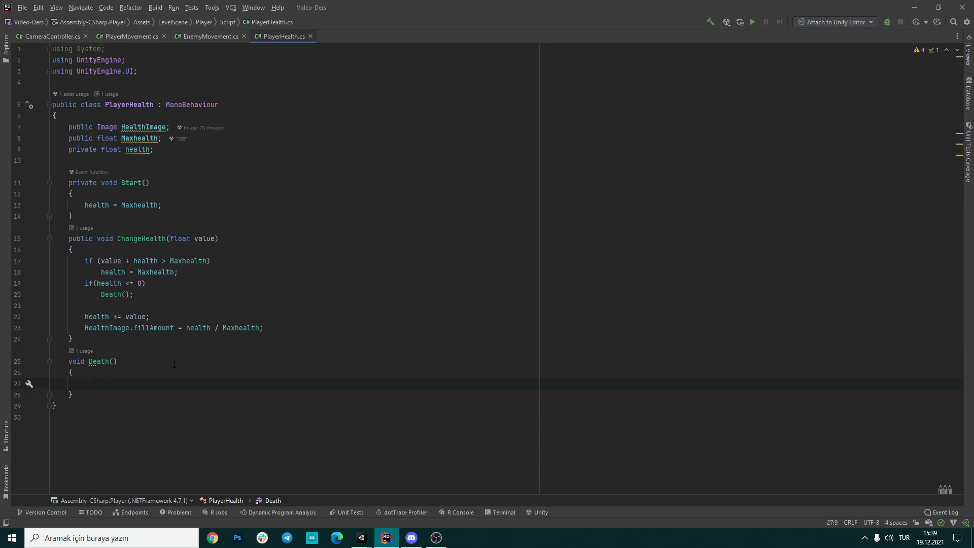
Step: Write GameManager.Instance.gamestate = GameManager.Gamestate.GameOver; in Death using autocomplete
{"action": "type", "text": "gam"}
{"action": "key", "text": "Down"}
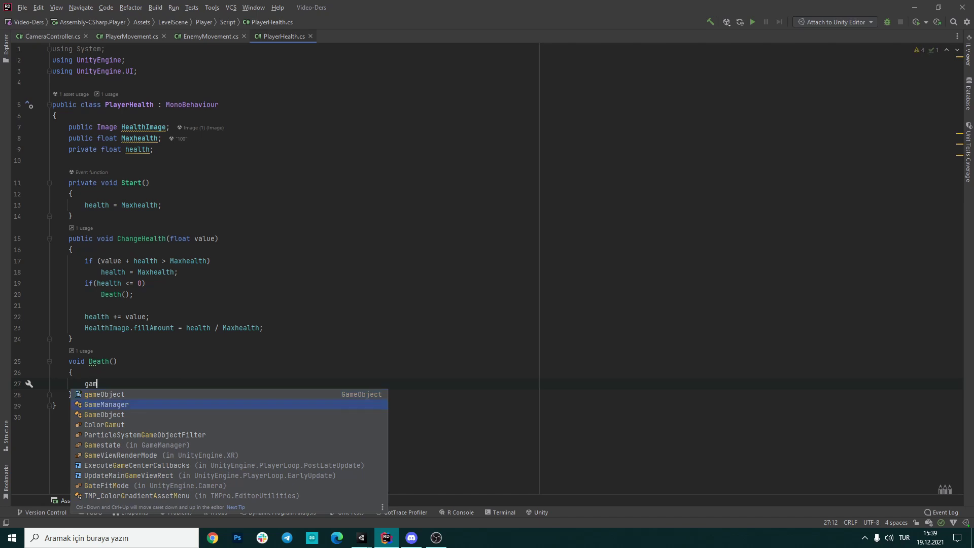
{"action": "key", "text": "Return"}
{"action": "type", "text": ".i"}
{"action": "key", "text": "Return"}
{"action": "type", "text": "."}
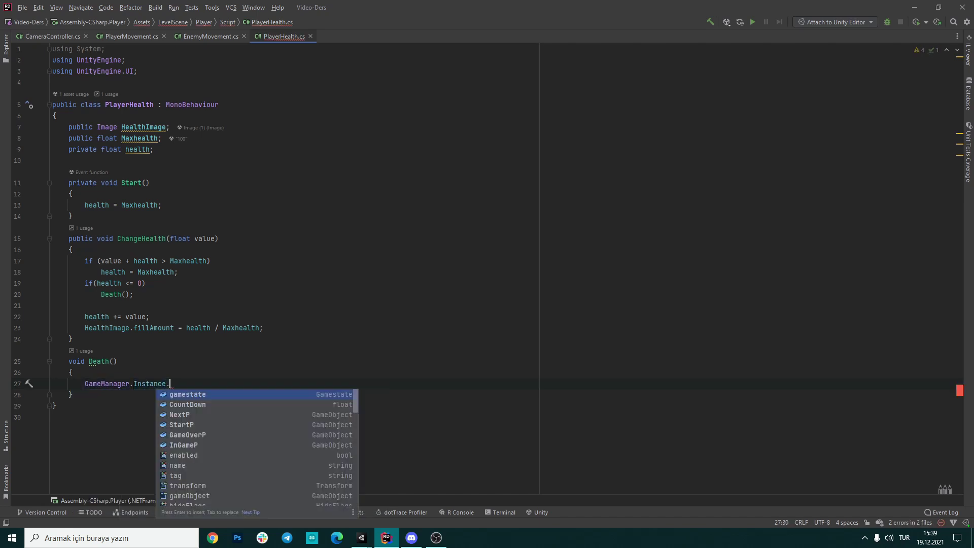
{"action": "type", "text": "gamestate = Ga"}
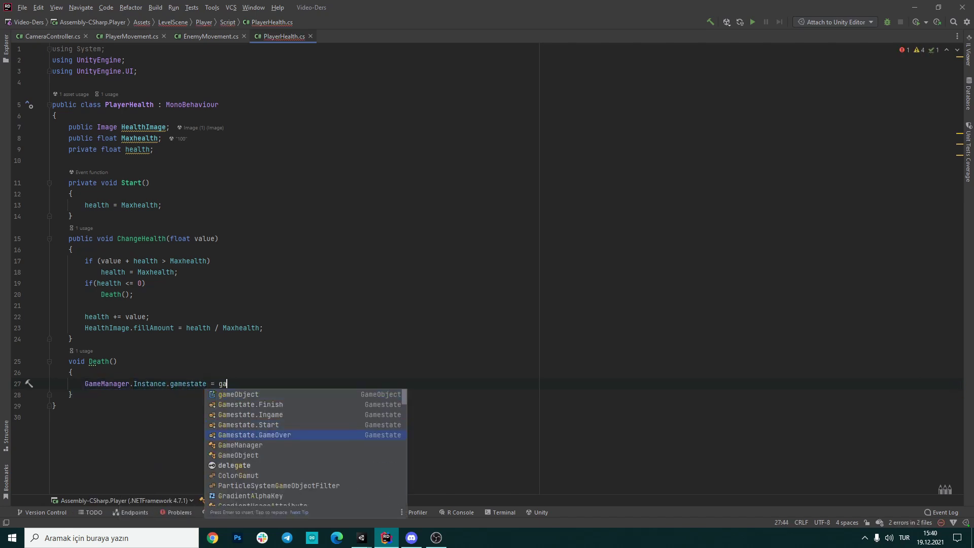
{"action": "key", "text": "Return"}
{"action": "type", "text": ";"}
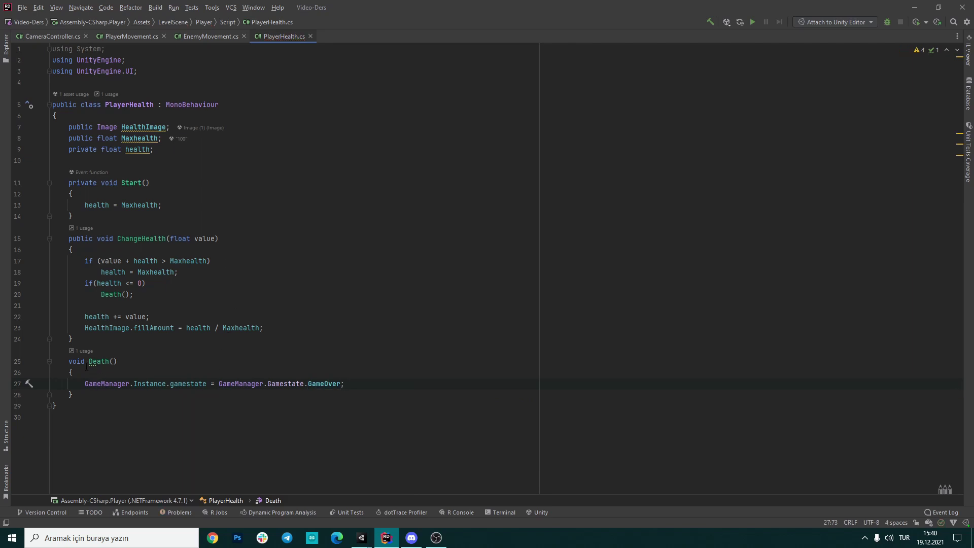
{"action": "left_click", "coordinate": [134, 294]}
{"action": "left_click", "coordinate": [98, 375]}
{"action": "left_click_drag", "start_coordinate": [345, 384], "coordinate": [112, 374]}
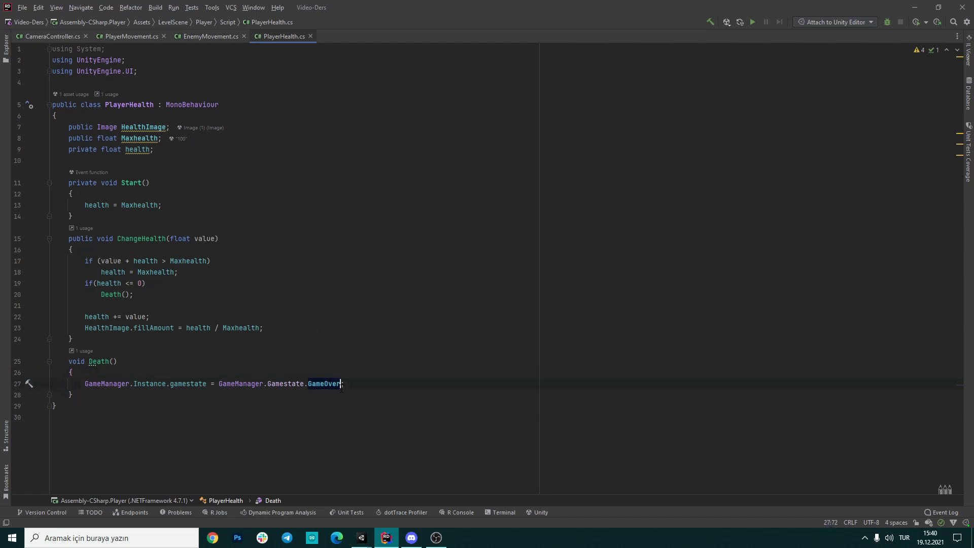
{"action": "left_click", "coordinate": [111, 374]}
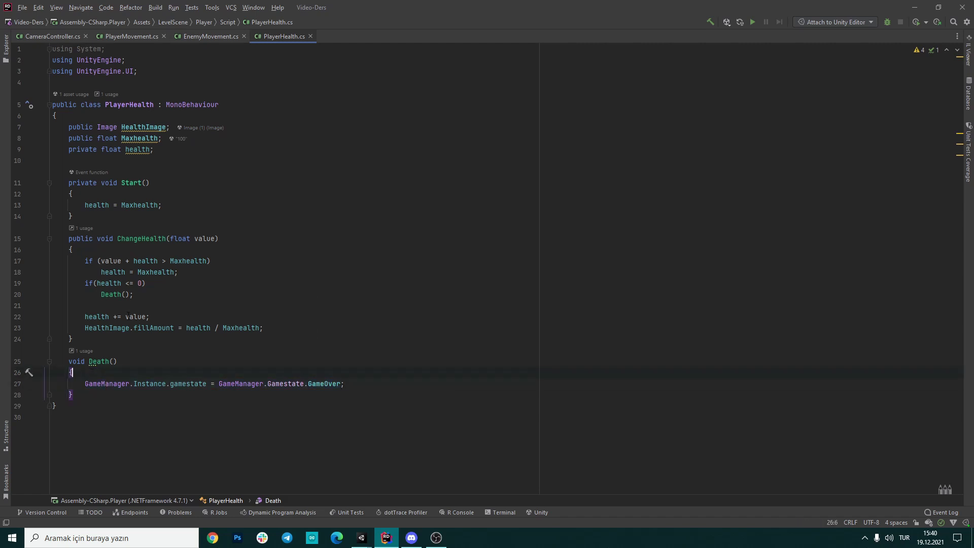
{"action": "left_click_drag", "start_coordinate": [152, 303], "coordinate": [80, 261]}
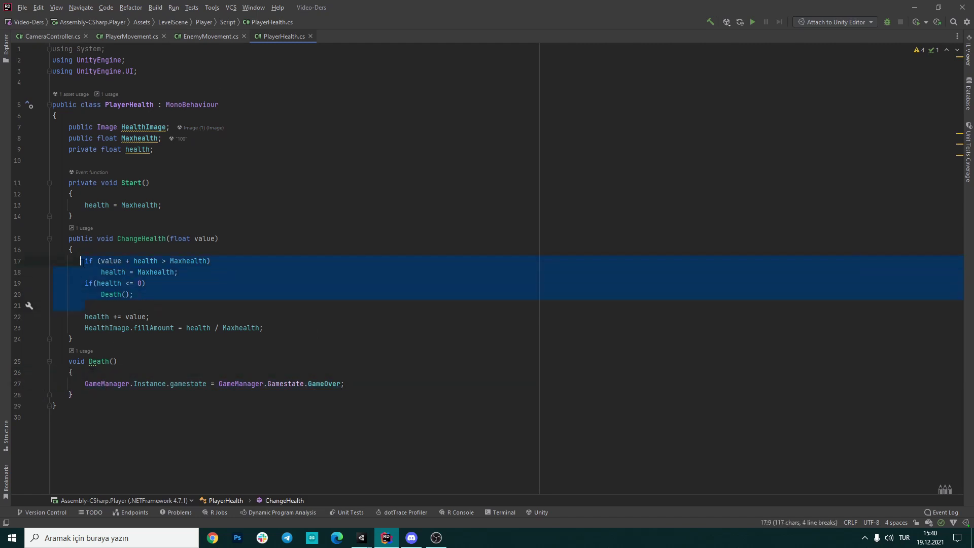
{"action": "left_click", "coordinate": [109, 307]}
{"action": "left_click", "coordinate": [203, 239]}
{"action": "left_click_drag", "start_coordinate": [83, 317], "coordinate": [129, 316]}
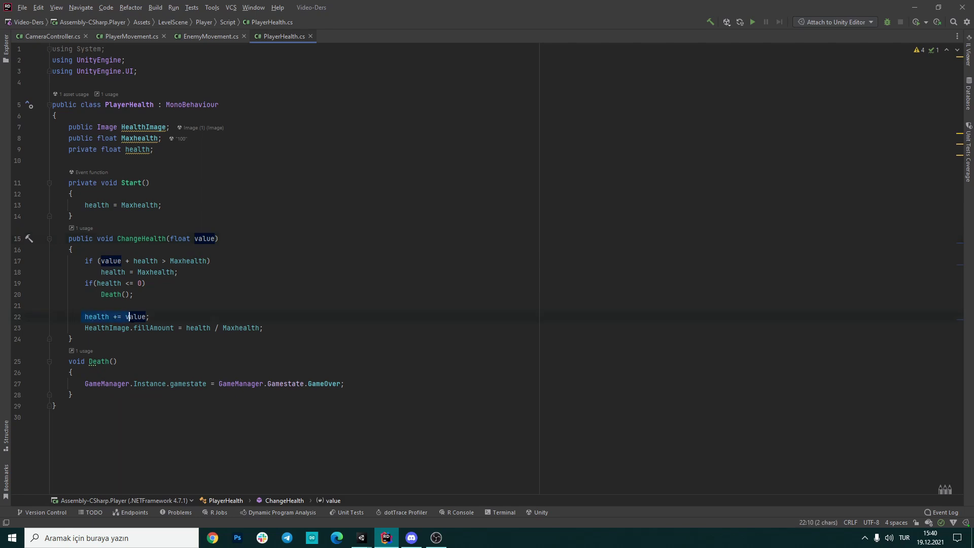
{"action": "left_click", "coordinate": [149, 127]}
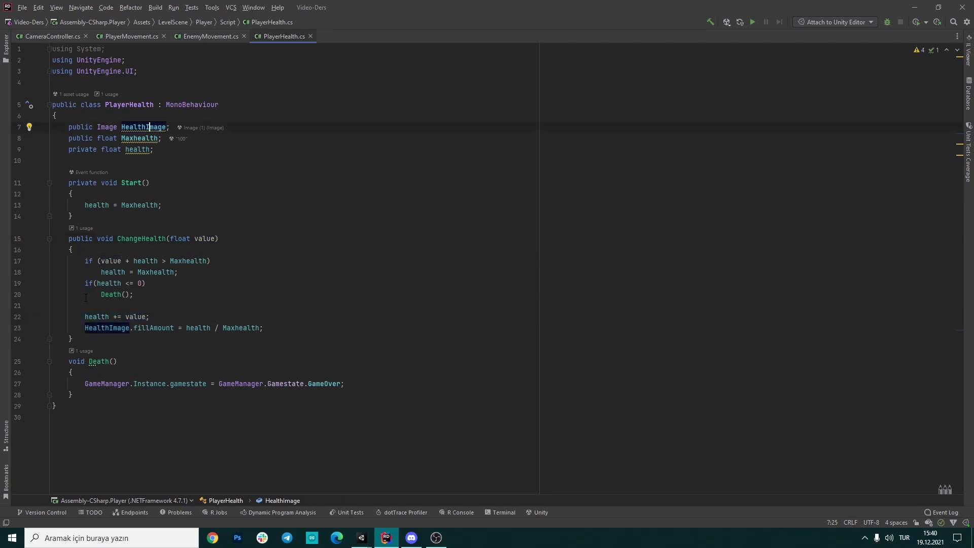
{"action": "left_click", "coordinate": [85, 328]}
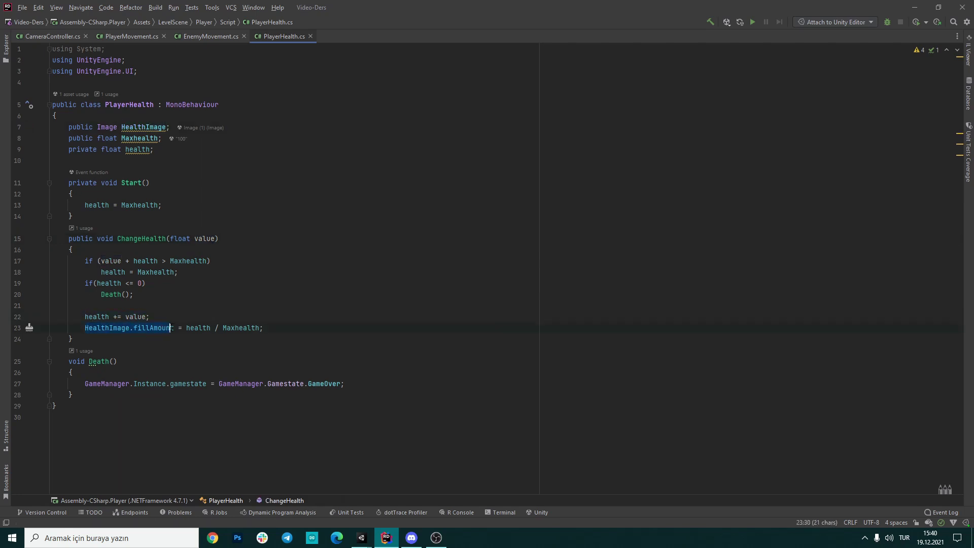
{"action": "left_click", "coordinate": [194, 328]}
{"action": "left_click", "coordinate": [243, 328]}
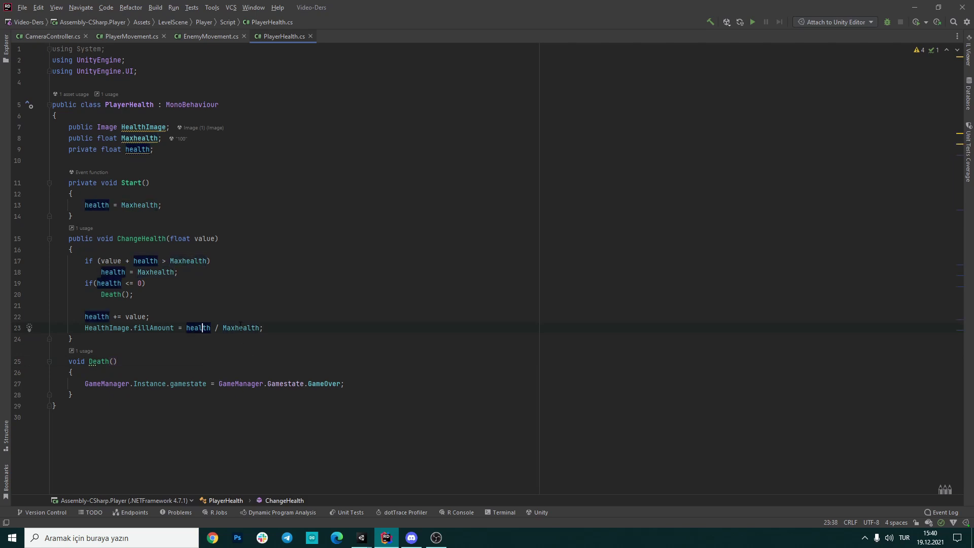
{"action": "key", "text": "Right"}
{"action": "left_click", "coordinate": [175, 328]}
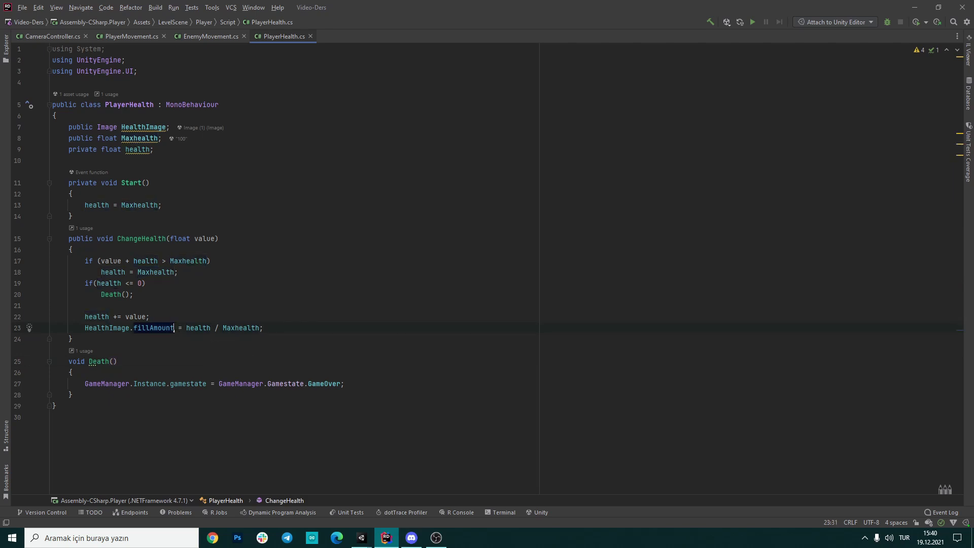
{"action": "left_click", "coordinate": [284, 333]}
{"action": "type", "text": "0,1"}
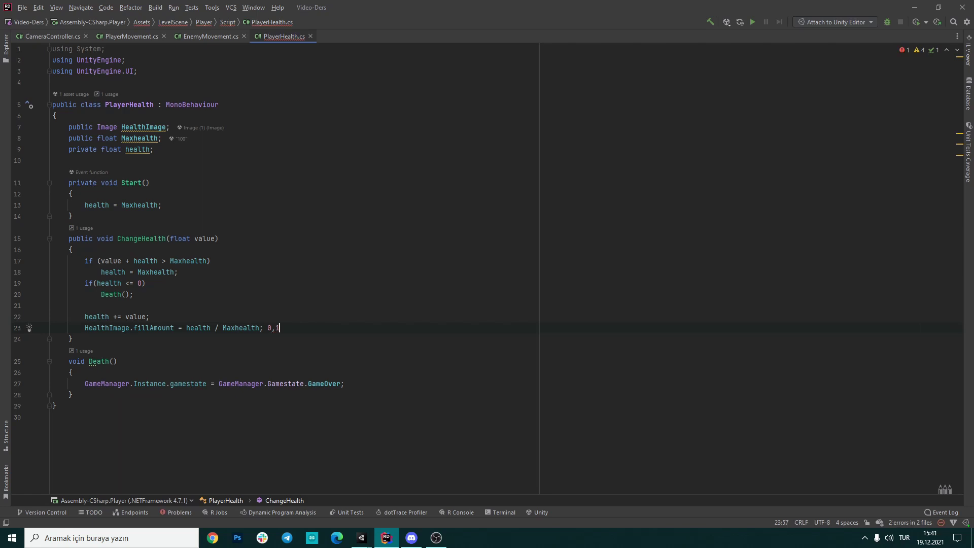
{"action": "left_click", "coordinate": [227, 318]}
{"action": "left_click", "coordinate": [289, 329]}
{"action": "left_click", "coordinate": [204, 320]}
{"action": "left_click_drag", "start_coordinate": [280, 329], "coordinate": [267, 330]}
{"action": "key", "text": "BackSpace"}
{"action": "key", "text": "BackSpace"}
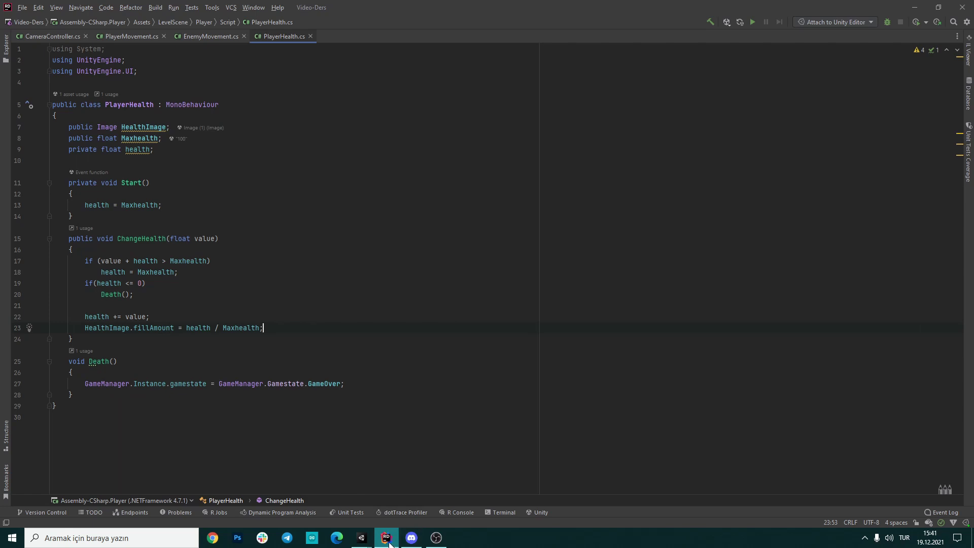
Step: Back in Unity, select Player, then Enemy to show its Distance 3 and Attack Distance 0.5 settings
{"action": "left_click", "coordinate": [362, 538]}
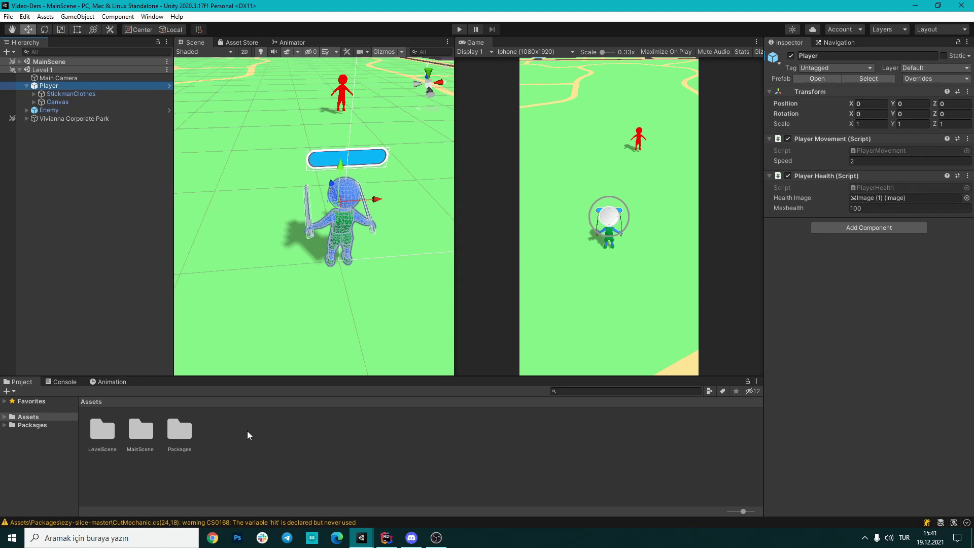
{"action": "left_click", "coordinate": [349, 486]}
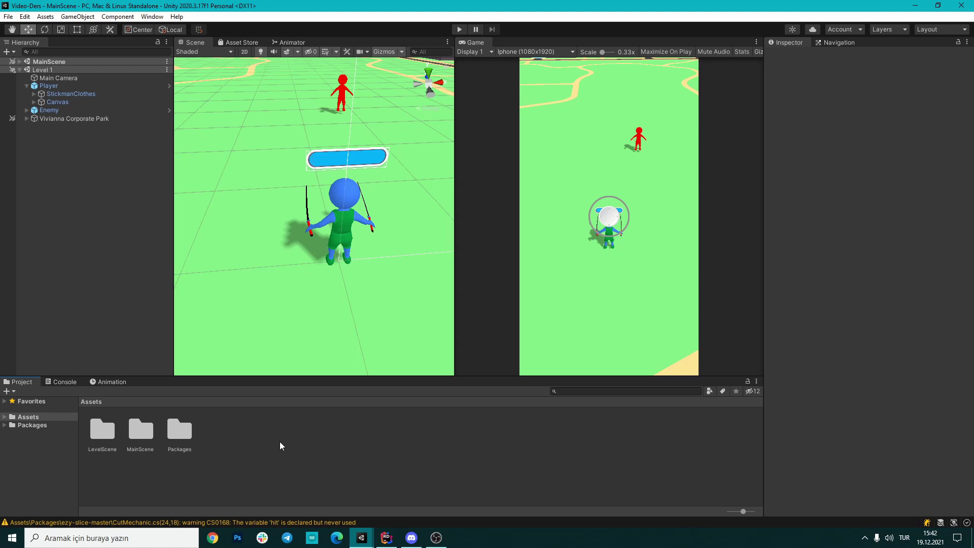
{"action": "left_click", "coordinate": [56, 86]}
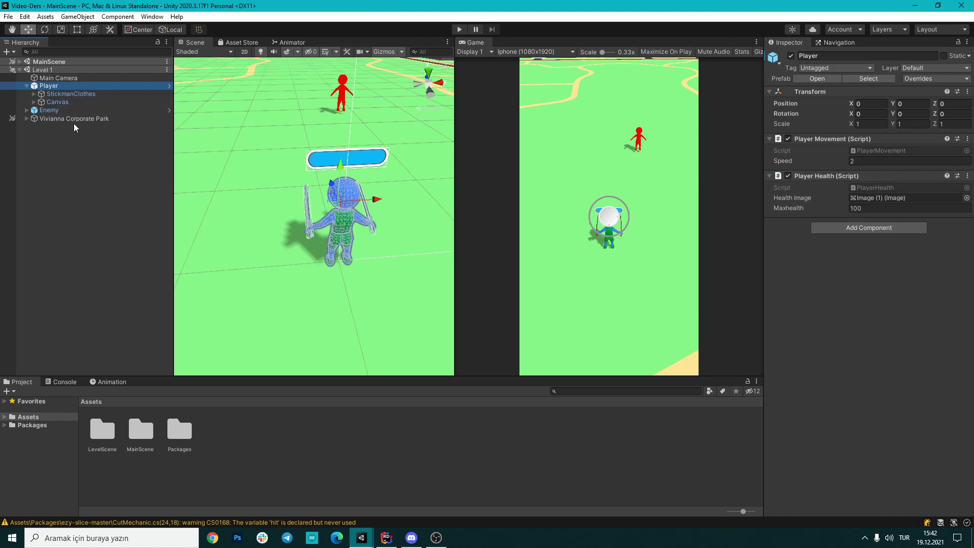
{"action": "left_click", "coordinate": [60, 112]}
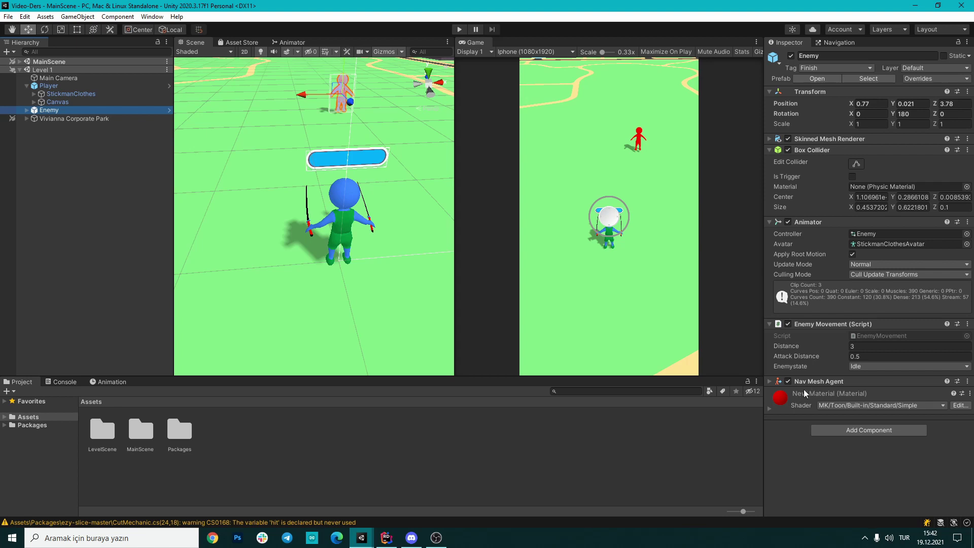
Step: In EnemyMovement.cs, go over the AI import and the Player, NavMeshAgent, Distance and AttackDistance fields
{"action": "left_click", "coordinate": [387, 538]}
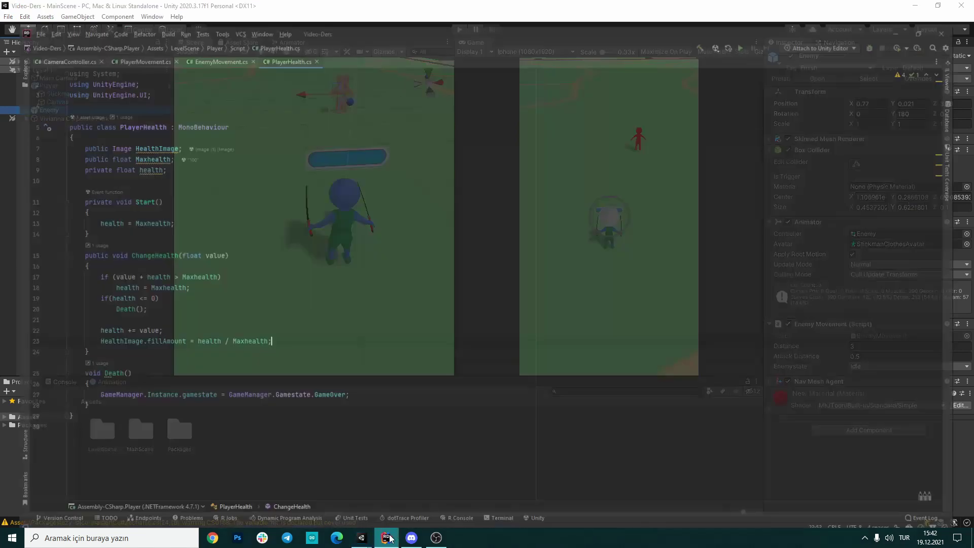
{"action": "scroll", "coordinate": [441, 191], "scroll_direction": "up", "scroll_amount": 5}
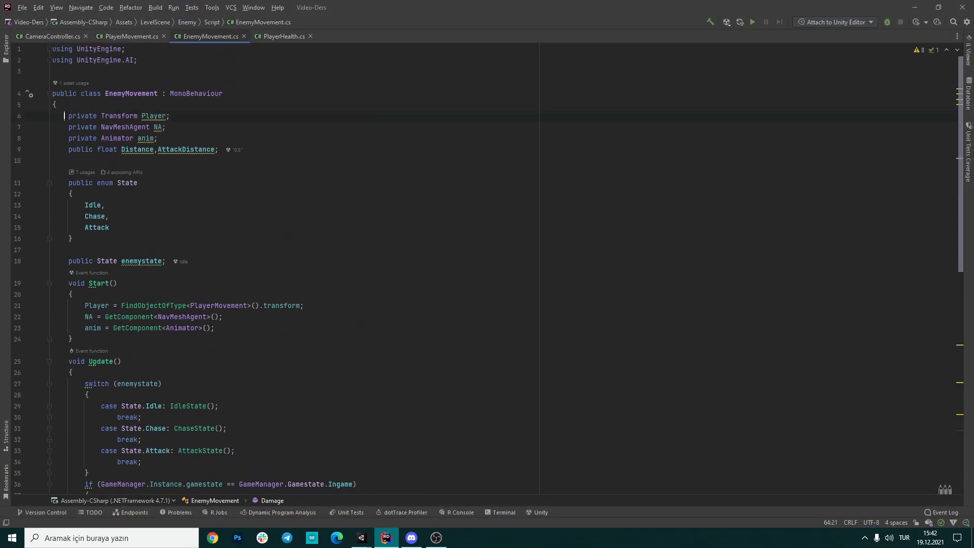
{"action": "left_click_drag", "start_coordinate": [65, 116], "coordinate": [218, 149]}
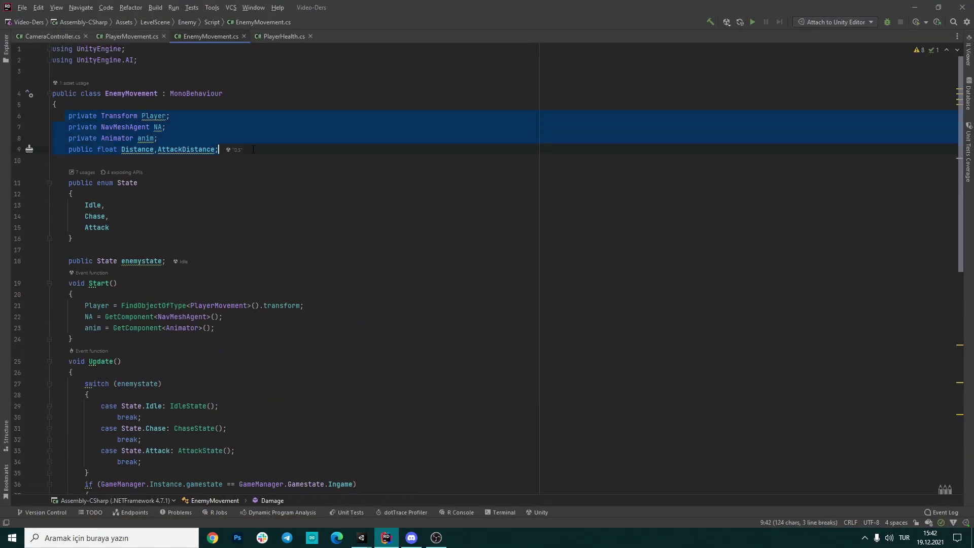
{"action": "left_click", "coordinate": [181, 154]}
{"action": "left_click_drag", "start_coordinate": [126, 60], "coordinate": [132, 60]}
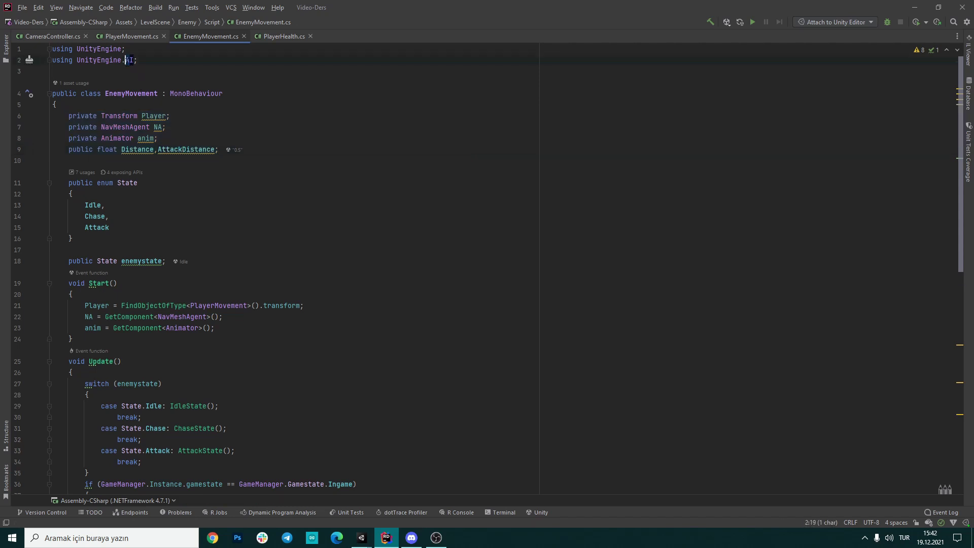
{"action": "left_click", "coordinate": [126, 60]}
{"action": "left_click_drag", "start_coordinate": [65, 116], "coordinate": [237, 116]}
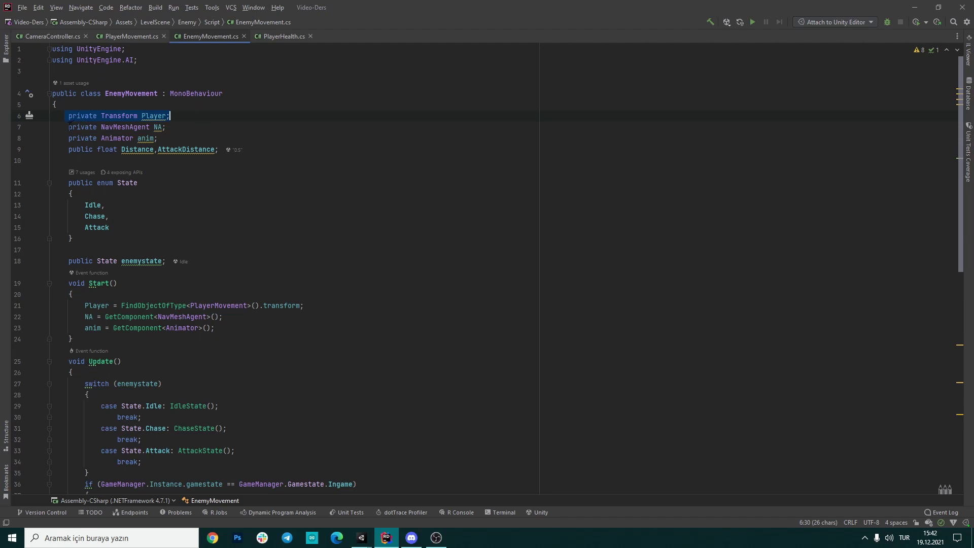
{"action": "left_click_drag", "start_coordinate": [68, 127], "coordinate": [188, 128]}
{"action": "left_click", "coordinate": [191, 149]}
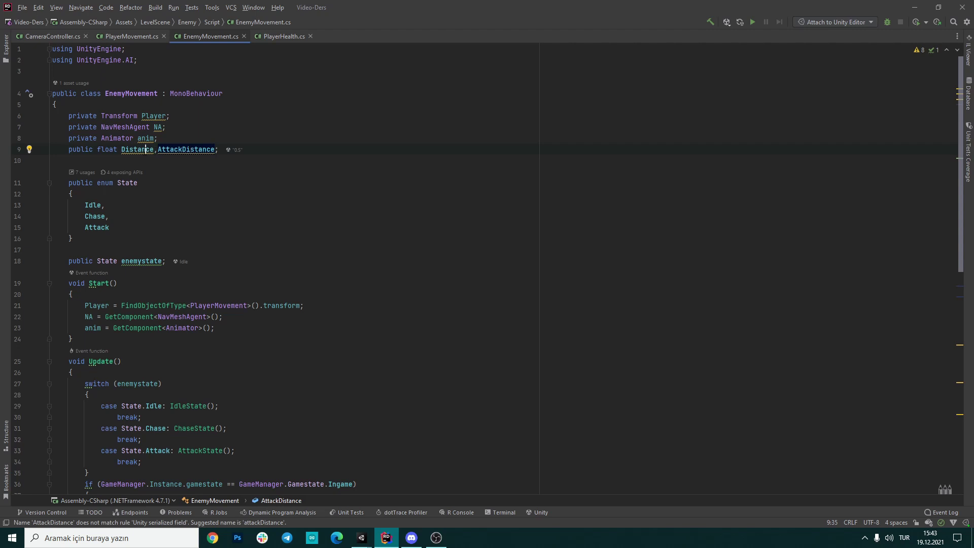
{"action": "left_click", "coordinate": [146, 149]}
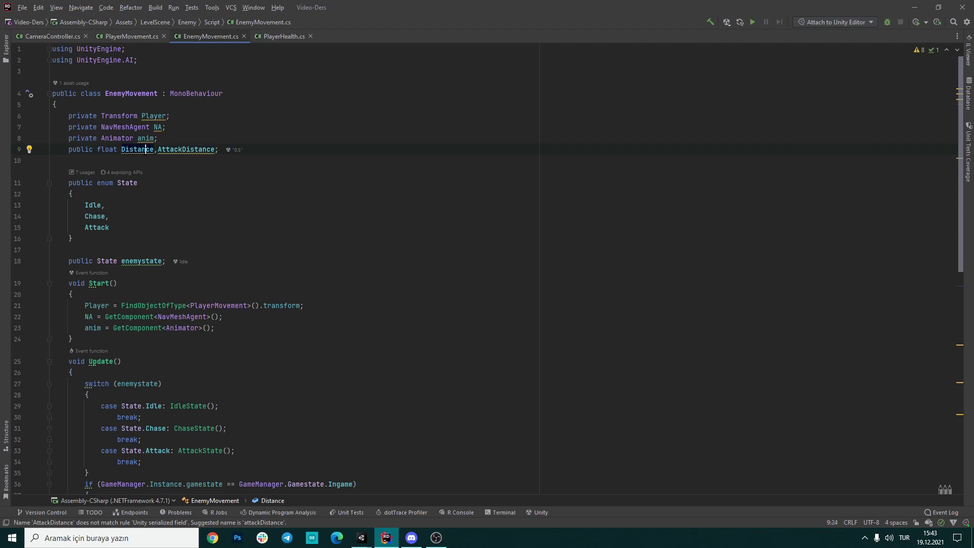
{"action": "left_click", "coordinate": [182, 150]}
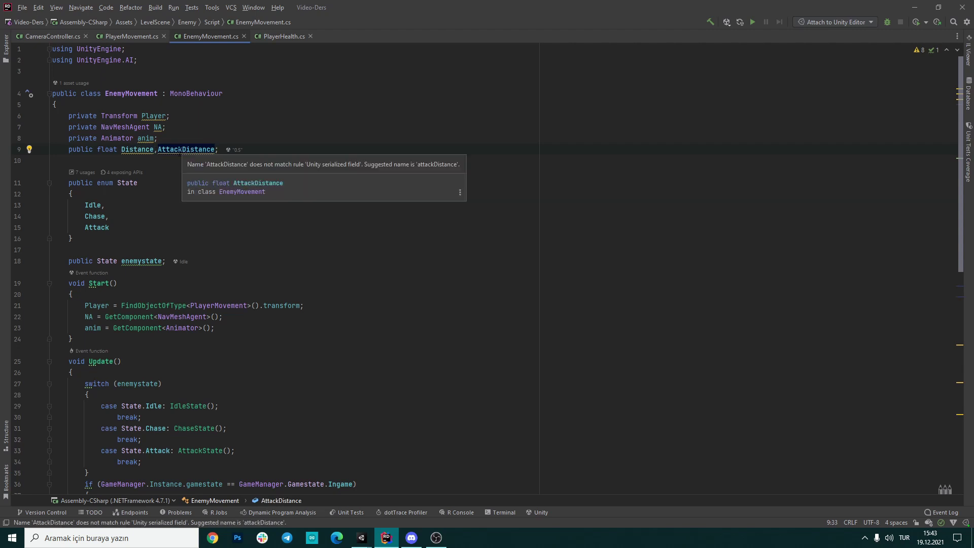
Step: Highlight the Idle, Chase and Attack values of the State enum and their uses
{"action": "left_click", "coordinate": [143, 198]}
{"action": "left_click", "coordinate": [117, 205]}
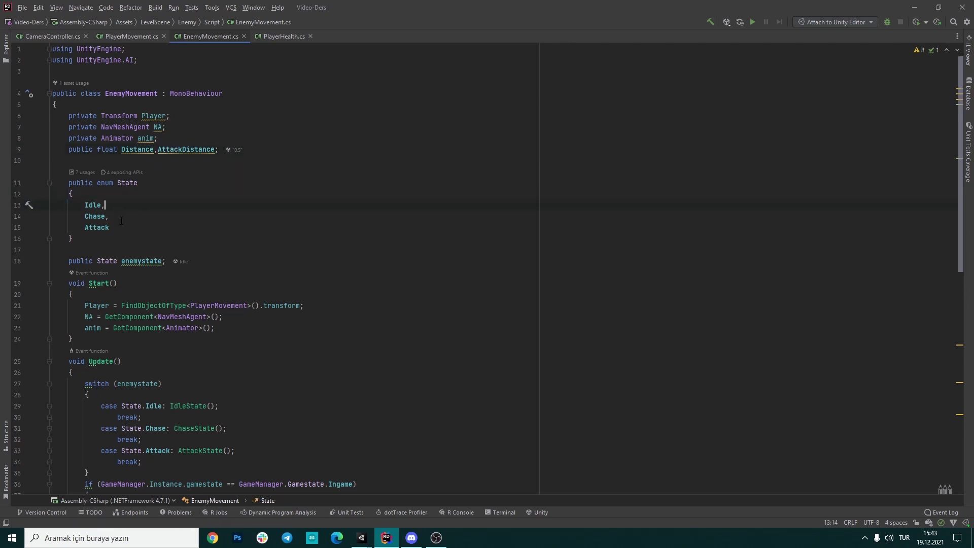
{"action": "left_click", "coordinate": [113, 216]}
{"action": "left_click", "coordinate": [124, 229]}
{"action": "left_click", "coordinate": [110, 205]}
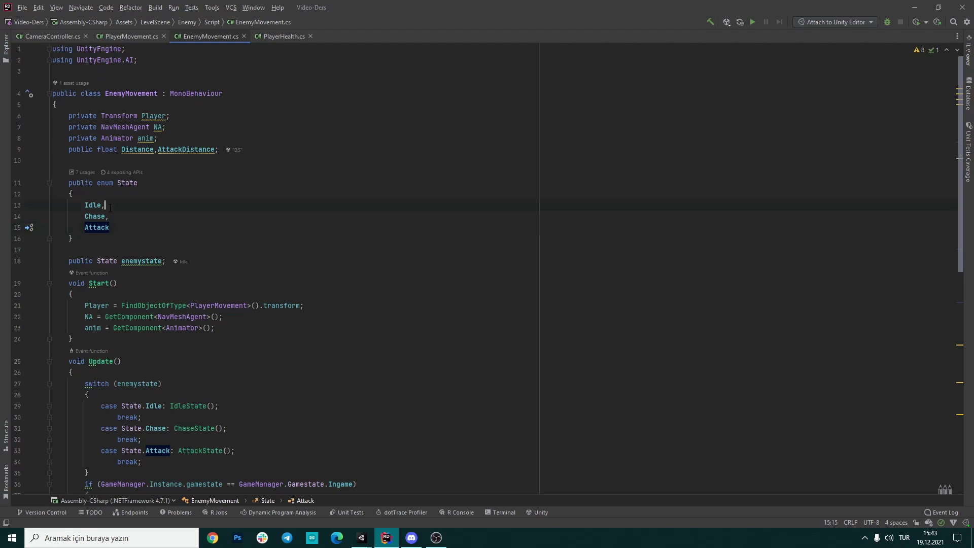
{"action": "left_click", "coordinate": [114, 217]}
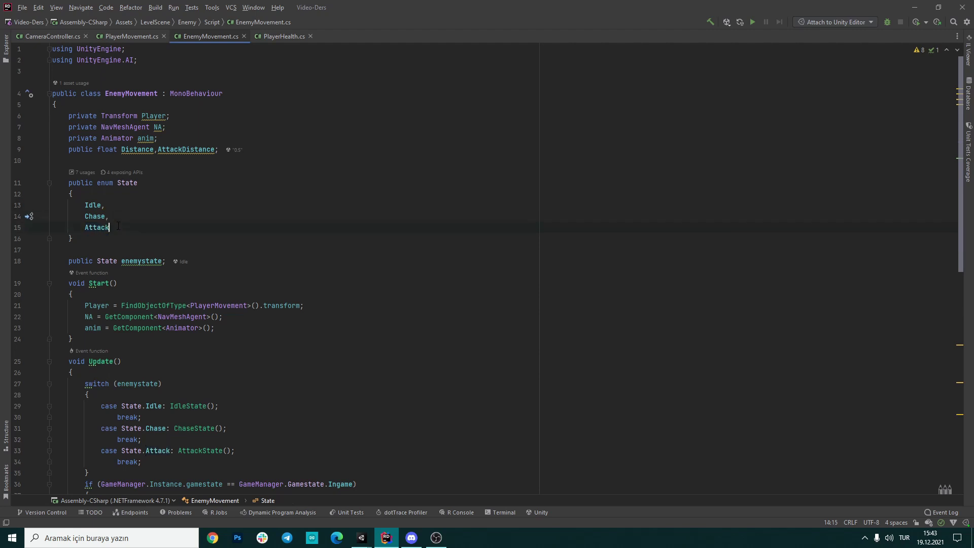
{"action": "left_click", "coordinate": [118, 227]}
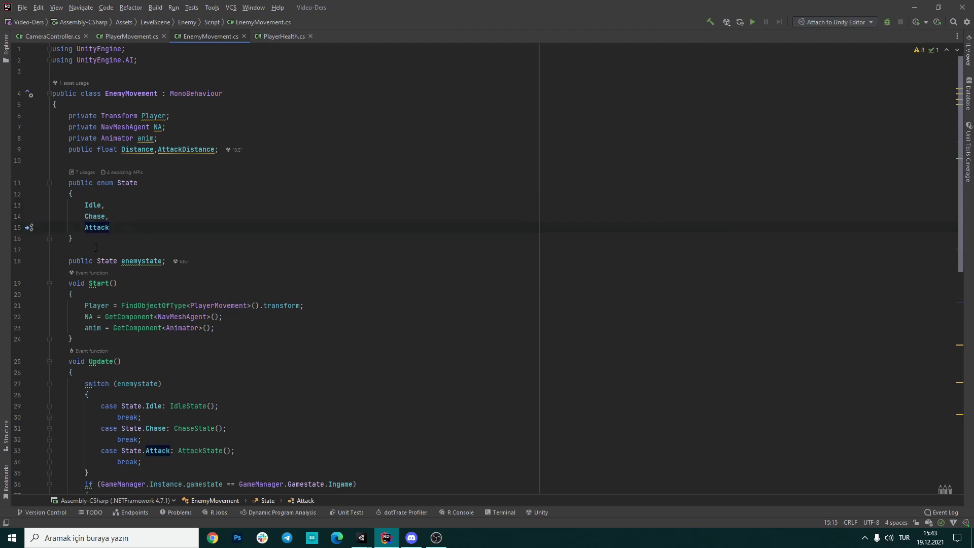
Step: Select the Start lines that find the Player and cache the NavMeshAgent and Animator
{"action": "scroll", "coordinate": [124, 251], "scroll_direction": "down", "scroll_amount": 1}
{"action": "scroll", "coordinate": [124, 252], "scroll_direction": "down", "scroll_amount": 1}
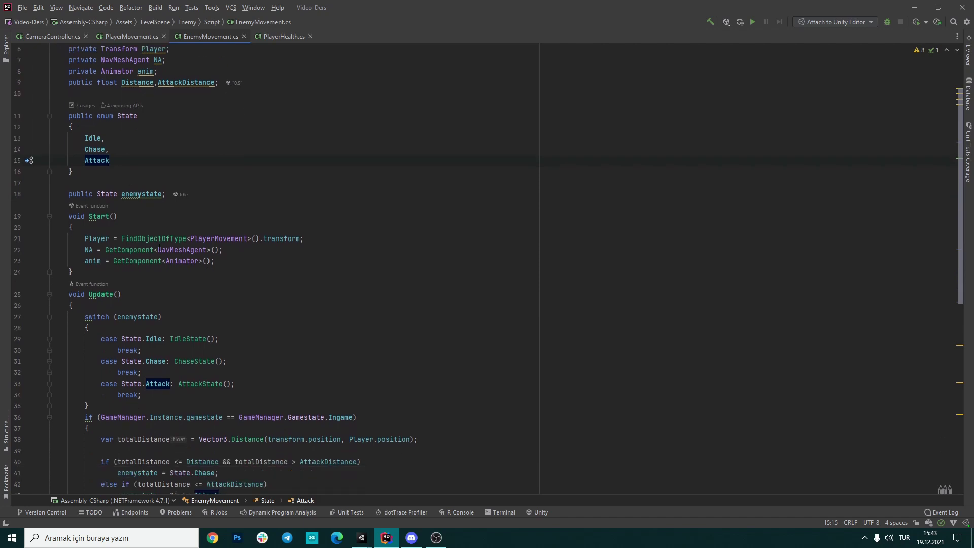
{"action": "mouse_move", "coordinate": [159, 249]}
{"action": "left_click_drag", "start_coordinate": [83, 239], "coordinate": [322, 239]}
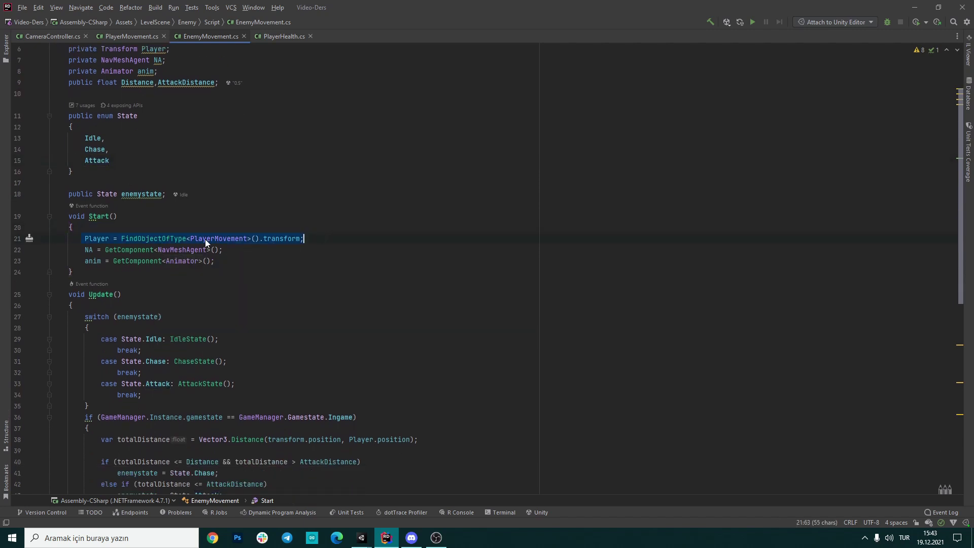
{"action": "left_click", "coordinate": [205, 239]}
{"action": "left_click", "coordinate": [284, 238]}
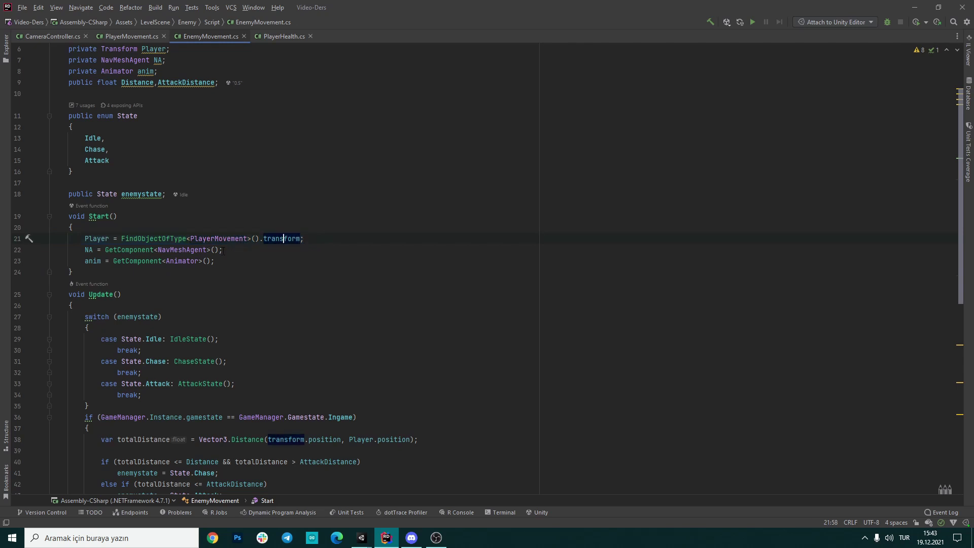
{"action": "left_click_drag", "start_coordinate": [81, 249], "coordinate": [236, 263]}
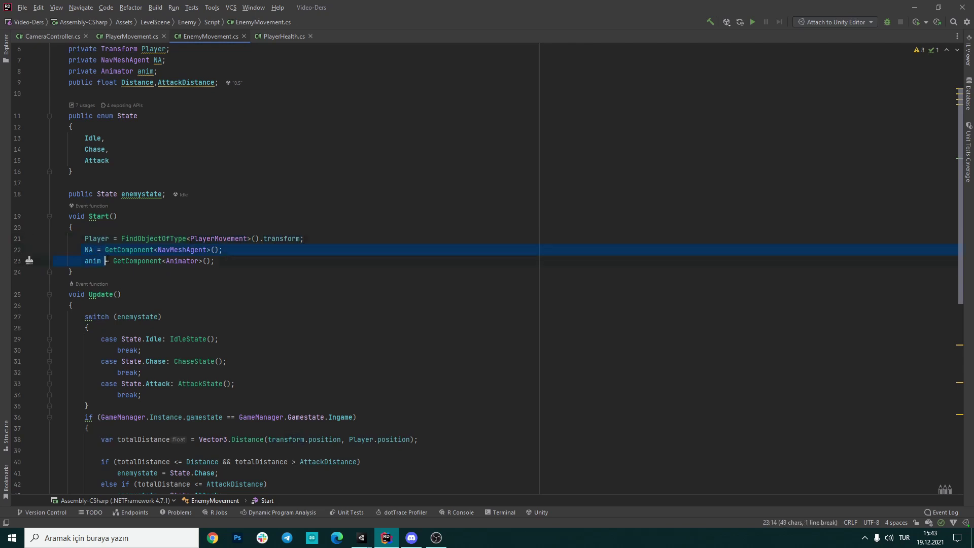
{"action": "left_click", "coordinate": [238, 262]}
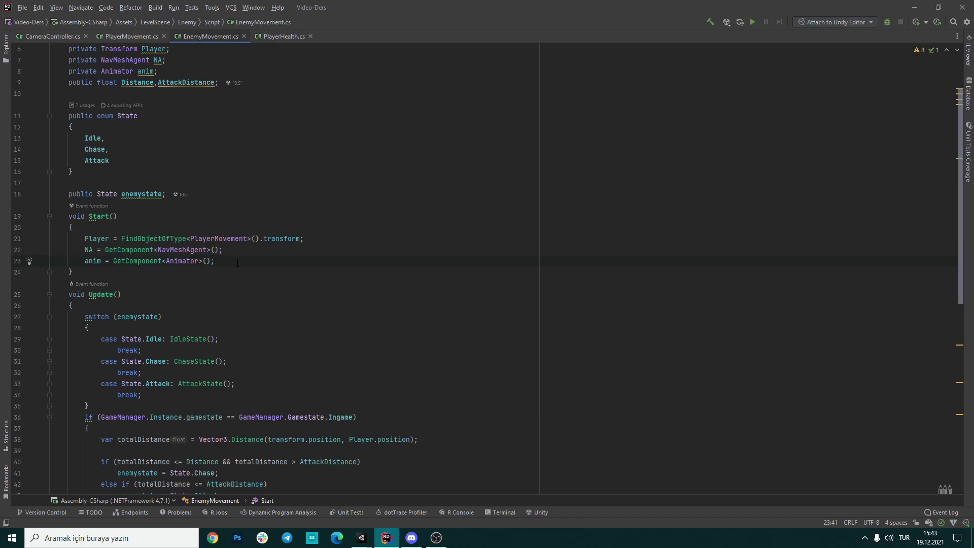
Step: Walk through the switch's Idle, Chase and Attack cases, then fold the switch block away
{"action": "scroll", "coordinate": [223, 269], "scroll_direction": "down", "scroll_amount": 3}
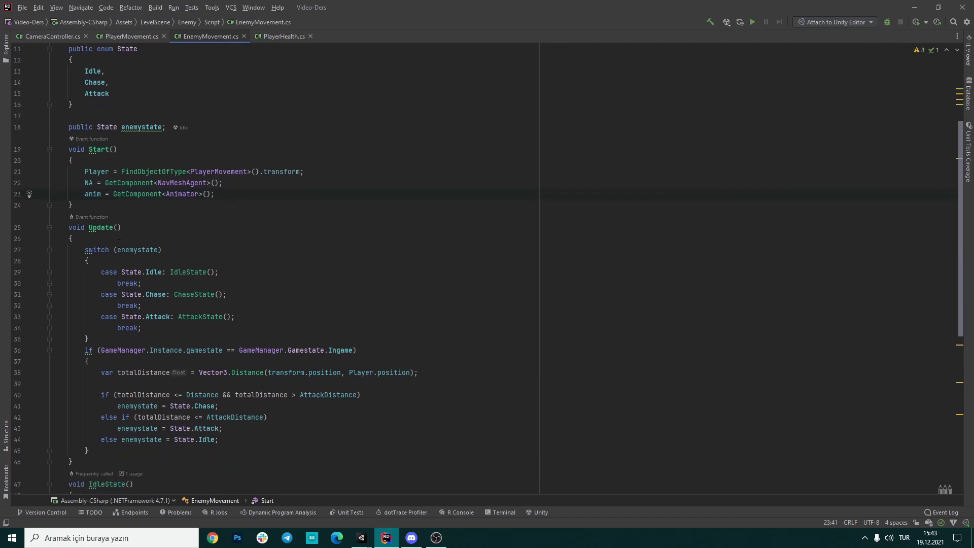
{"action": "left_click_drag", "start_coordinate": [85, 249], "coordinate": [118, 336]}
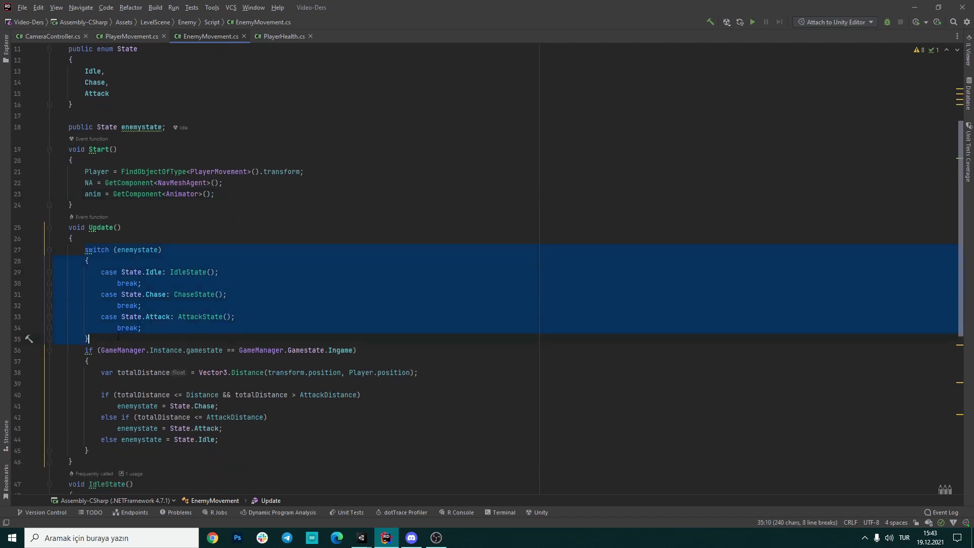
{"action": "left_click", "coordinate": [138, 260]}
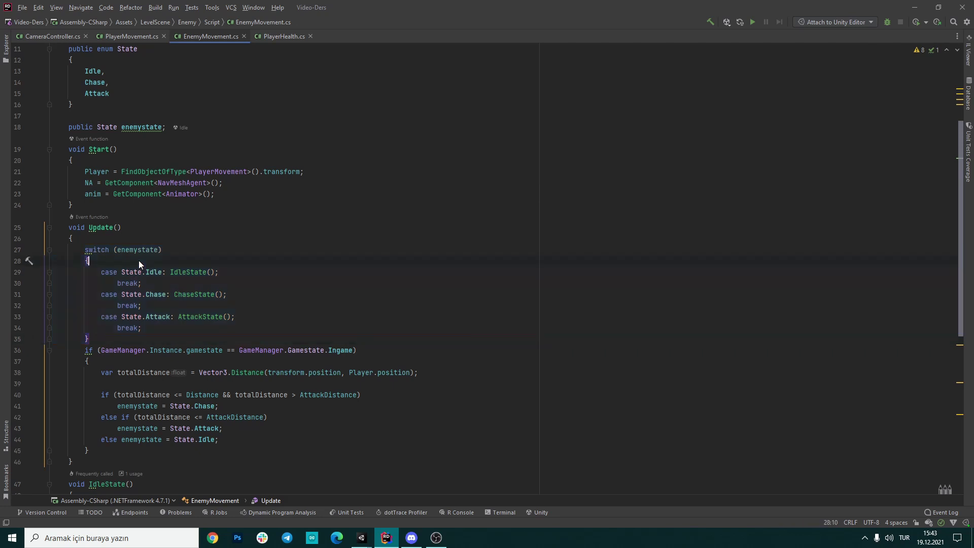
{"action": "left_click_drag", "start_coordinate": [122, 272], "coordinate": [233, 277]}
{"action": "left_click", "coordinate": [186, 295]}
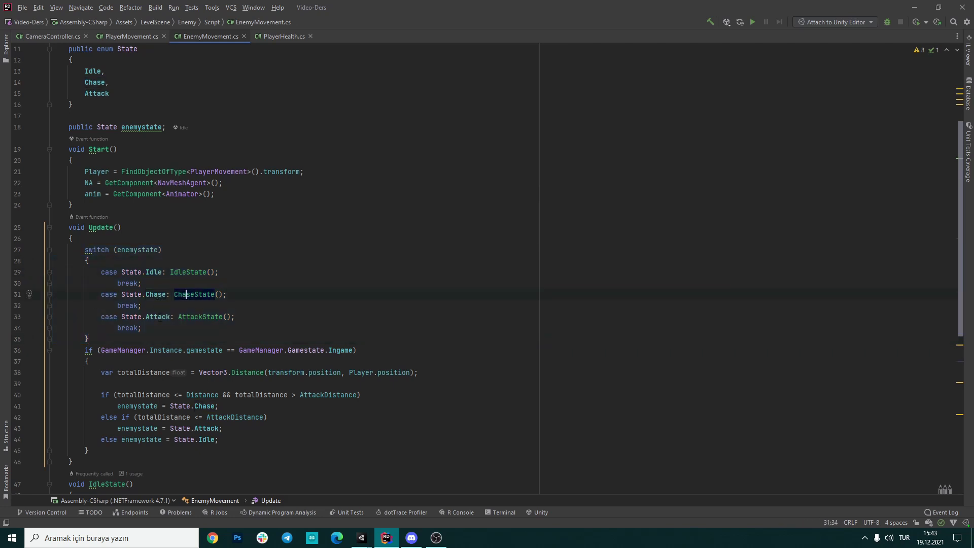
{"action": "left_click", "coordinate": [160, 317]}
{"action": "left_click_drag", "start_coordinate": [178, 317], "coordinate": [235, 317]}
{"action": "left_click", "coordinate": [235, 317]}
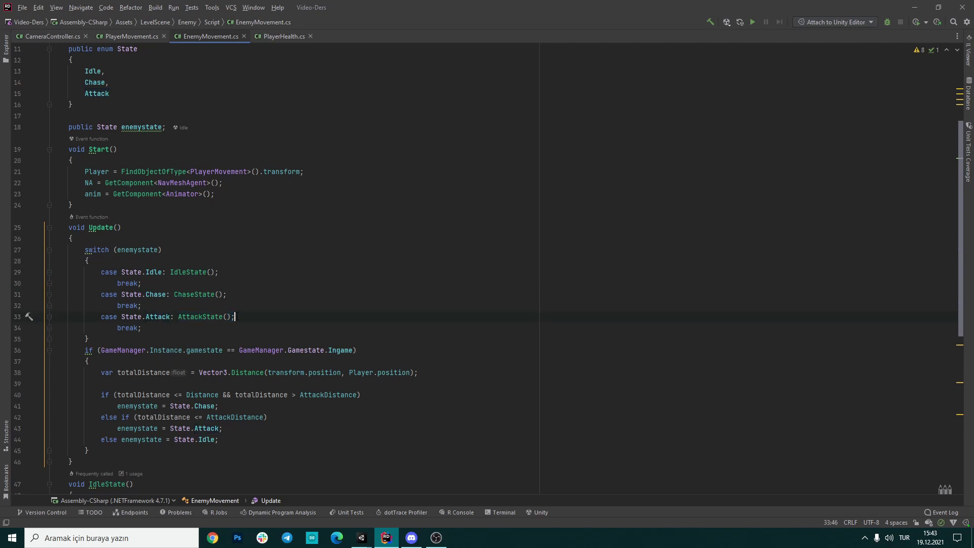
{"action": "left_click_drag", "start_coordinate": [102, 337], "coordinate": [85, 260]}
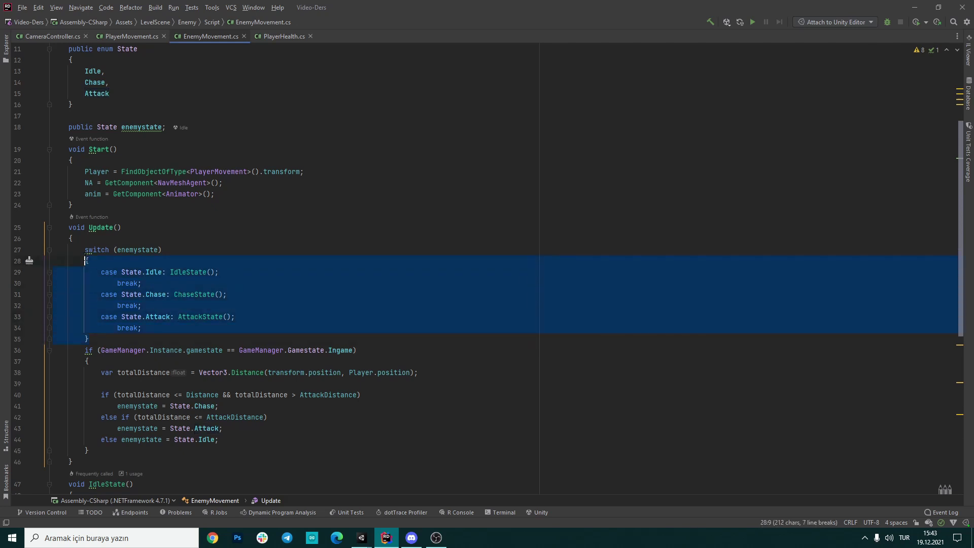
{"action": "left_click", "coordinate": [50, 250]}
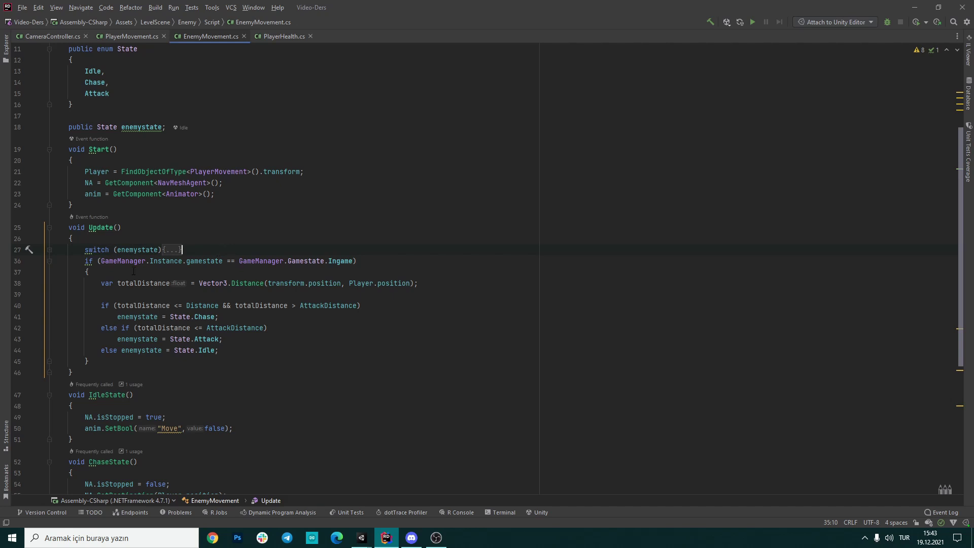
Step: Go over the Ingame game-state check and the totalDistance Vector3.Distance calculation
{"action": "scroll", "coordinate": [147, 235], "scroll_direction": "down", "scroll_amount": 1}
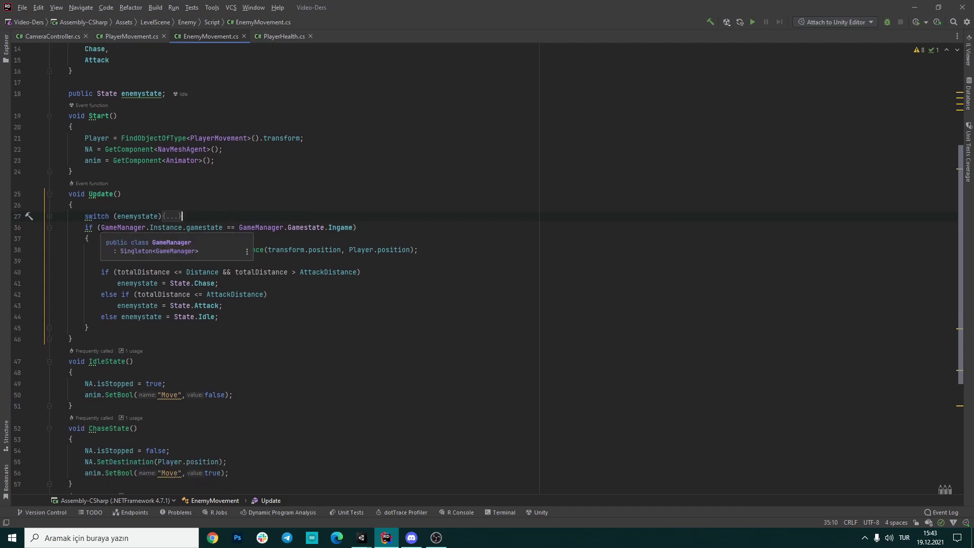
{"action": "left_click_drag", "start_coordinate": [98, 228], "coordinate": [223, 228]}
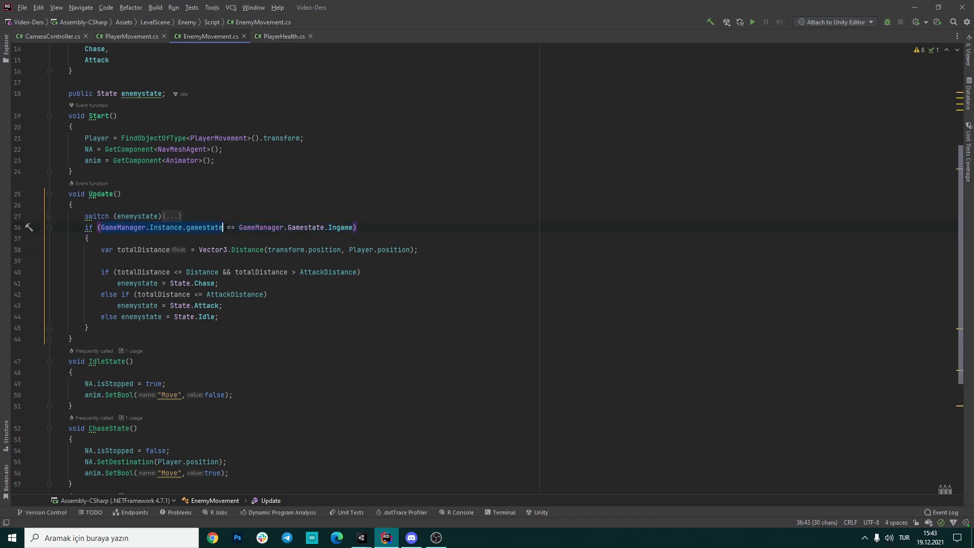
{"action": "left_click", "coordinate": [336, 227]}
{"action": "left_click_drag", "start_coordinate": [218, 317], "coordinate": [97, 249]}
{"action": "left_click", "coordinate": [275, 237]}
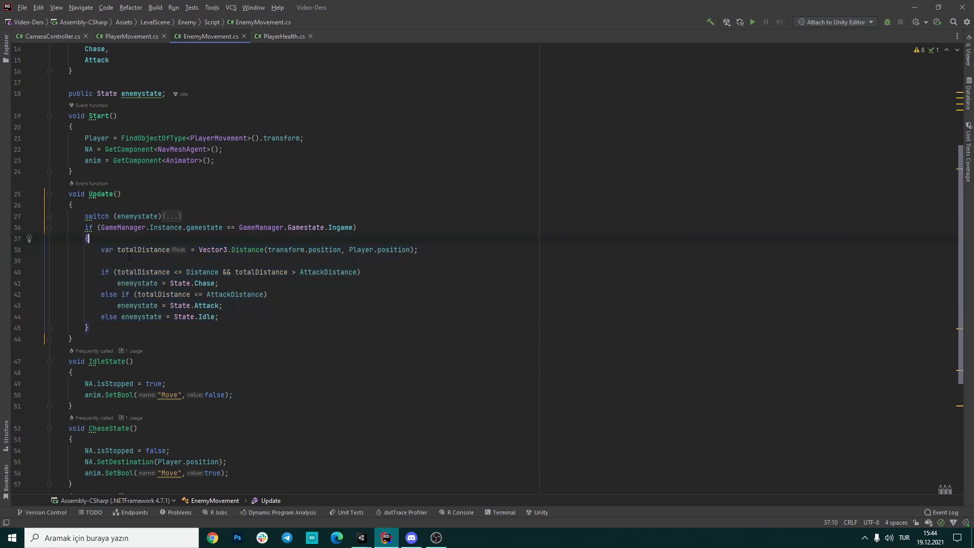
{"action": "left_click", "coordinate": [132, 258]}
{"action": "left_click", "coordinate": [150, 249]}
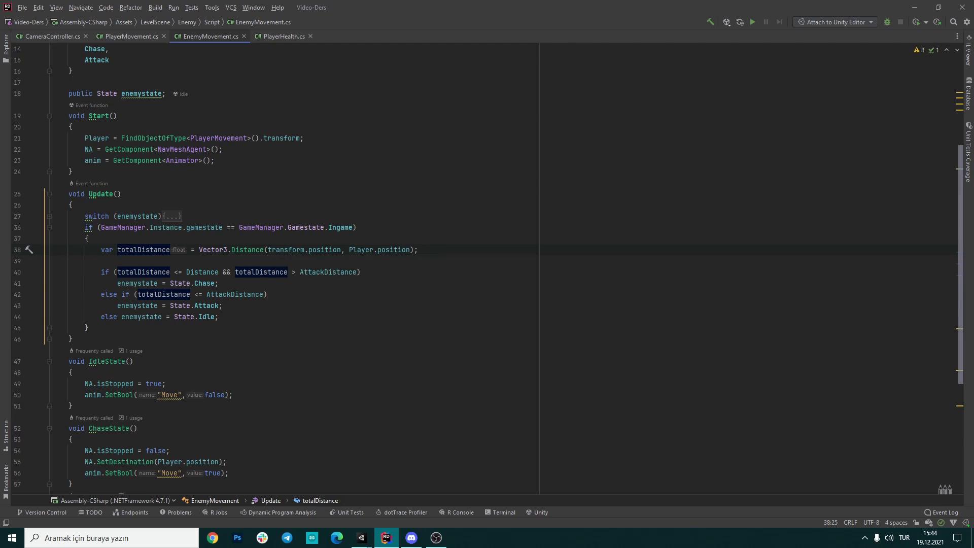
{"action": "left_click_drag", "start_coordinate": [200, 250], "coordinate": [265, 250]}
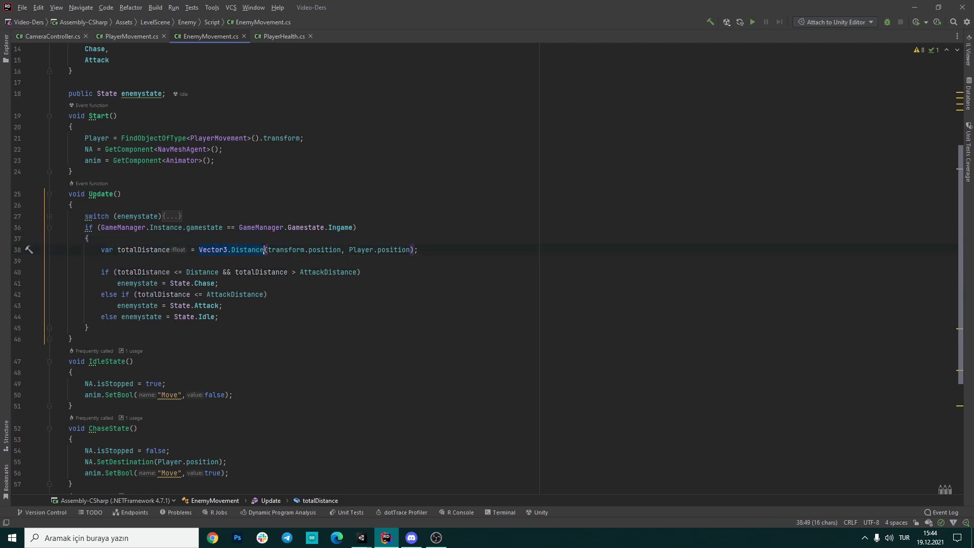
{"action": "left_click", "coordinate": [163, 250]}
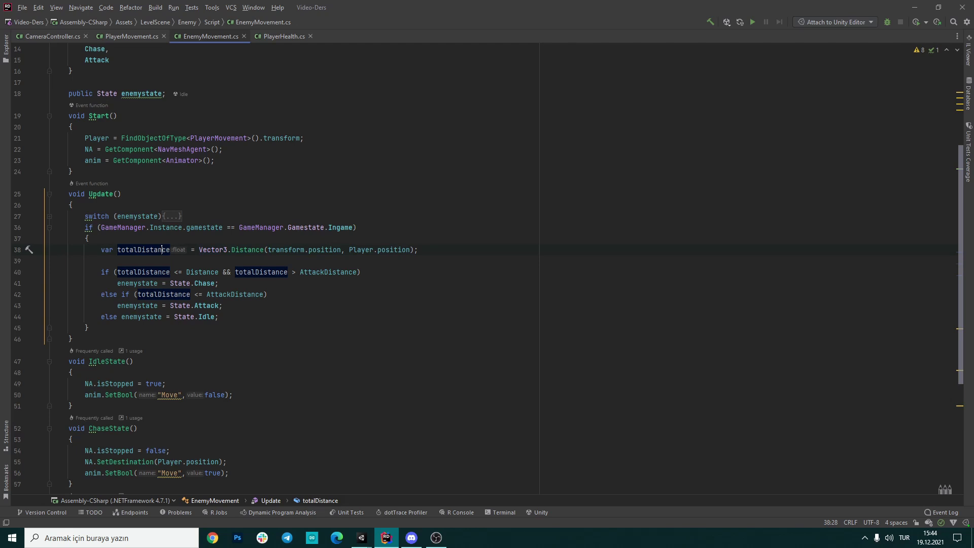
Step: Select the chase-distance condition and its switch-to-Chase assignment on lines 40–41
{"action": "left_click", "coordinate": [130, 272]}
{"action": "left_click", "coordinate": [219, 272]}
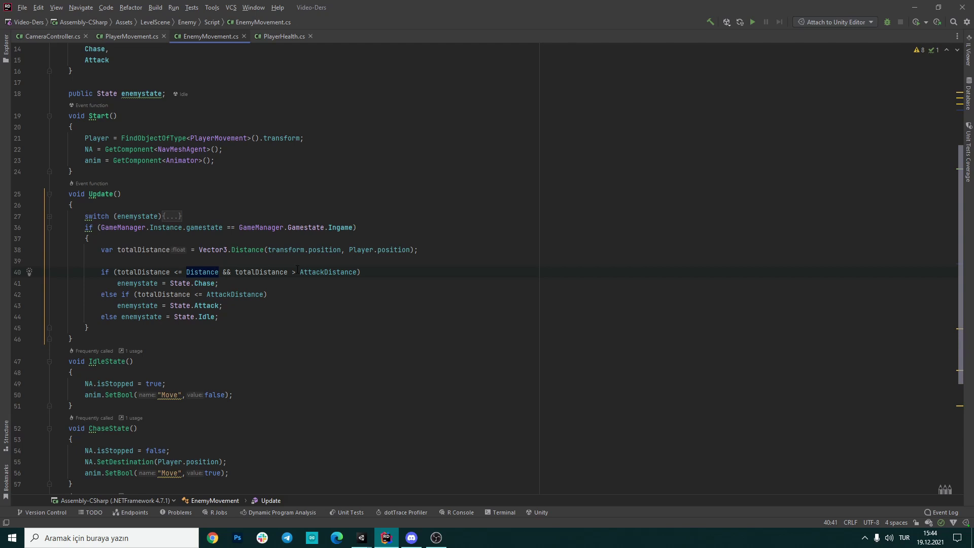
{"action": "key", "text": "ctrl+shift+Right"}
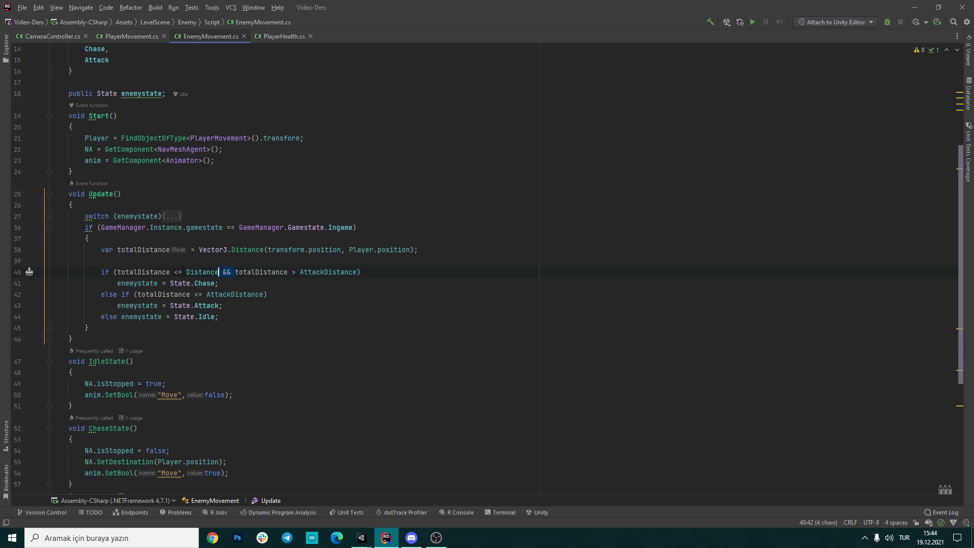
{"action": "left_click_drag", "start_coordinate": [186, 272], "coordinate": [360, 273]}
{"action": "left_click_drag", "start_coordinate": [219, 283], "coordinate": [109, 283]}
{"action": "left_click", "coordinate": [269, 287]}
Step: Select the attack-range condition, its Attack assignment and the fallback Idle else branch
{"action": "left_click", "coordinate": [170, 294]}
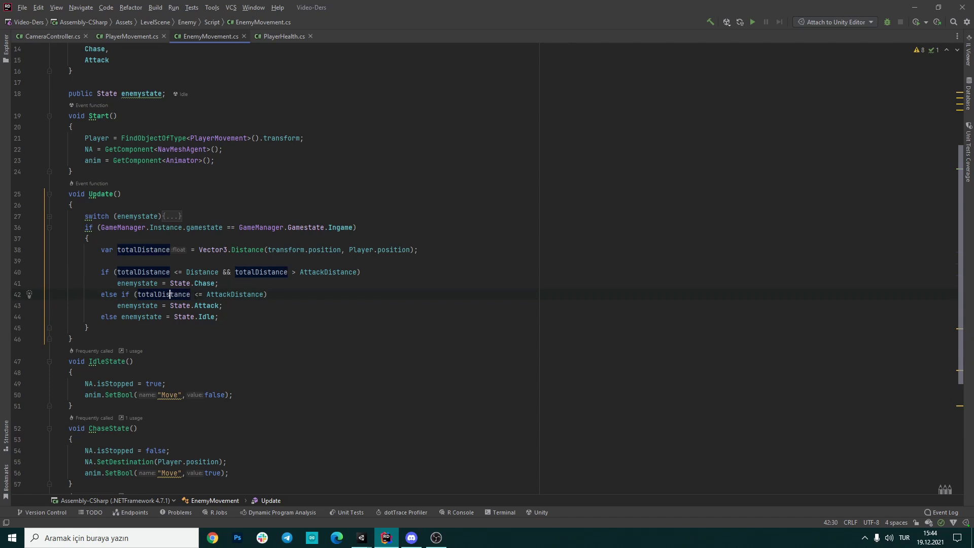
{"action": "left_click", "coordinate": [162, 295]}
{"action": "left_click_drag", "start_coordinate": [134, 295], "coordinate": [264, 295]}
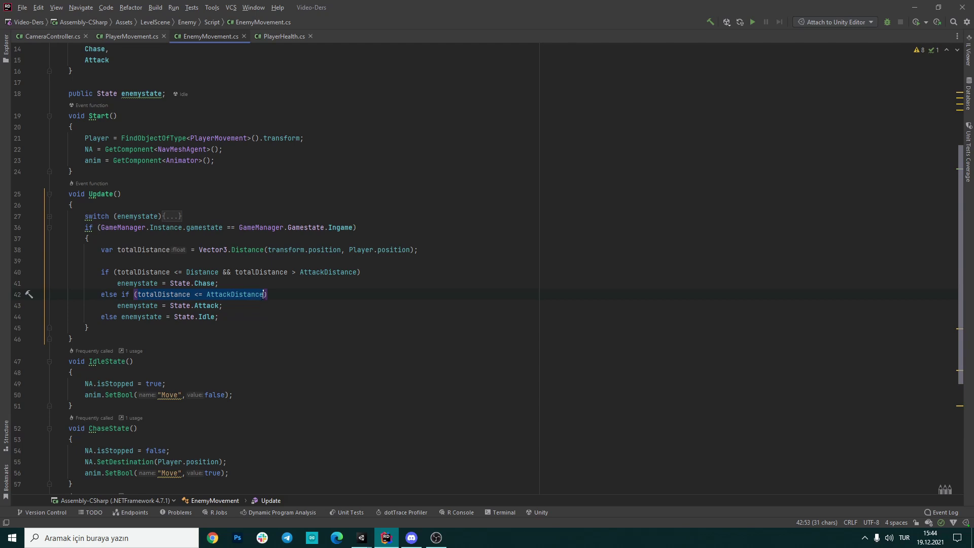
{"action": "left_click_drag", "start_coordinate": [117, 305], "coordinate": [245, 305]}
{"action": "key", "text": "Escape"}
{"action": "left_click", "coordinate": [117, 317]}
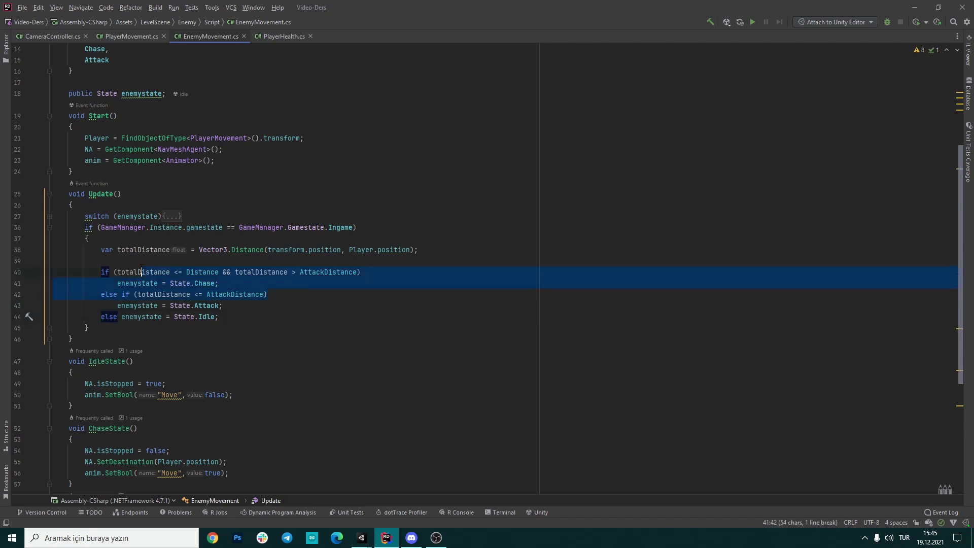
{"action": "left_click", "coordinate": [216, 317]}
{"action": "key", "text": "ctrl+w"}
{"action": "key", "text": "ctrl+w"}
{"action": "key", "text": "ctrl+w"}
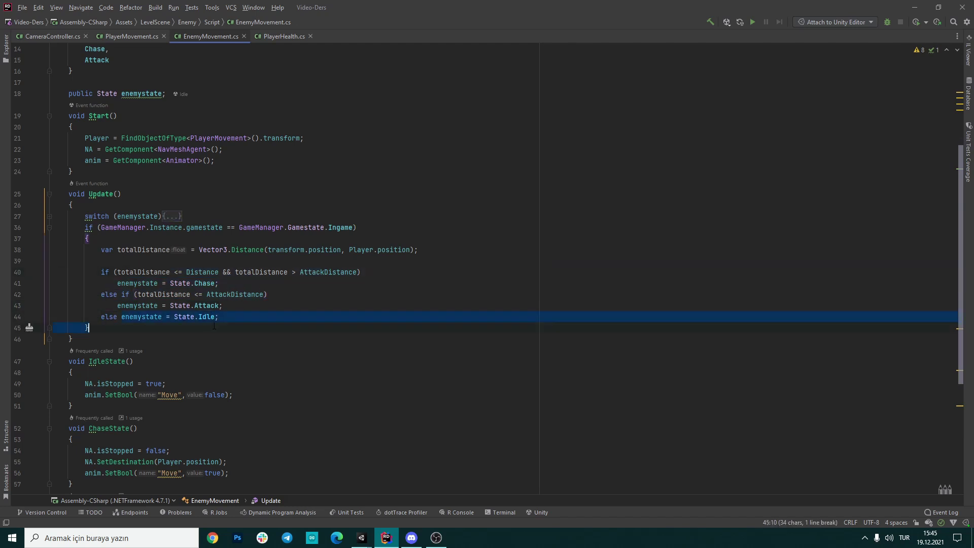
{"action": "left_click", "coordinate": [225, 317]}
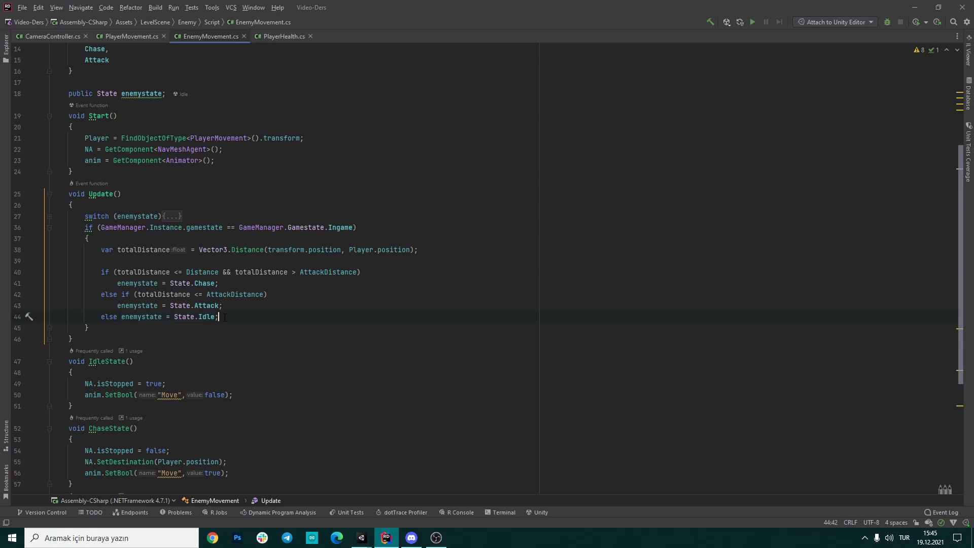
{"action": "scroll", "coordinate": [225, 318], "scroll_direction": "down", "scroll_amount": 2}
Step: In IdleState, select the stop-moving line and the Move animation flag set to false
{"action": "scroll", "coordinate": [224, 317], "scroll_direction": "down", "scroll_amount": 2}
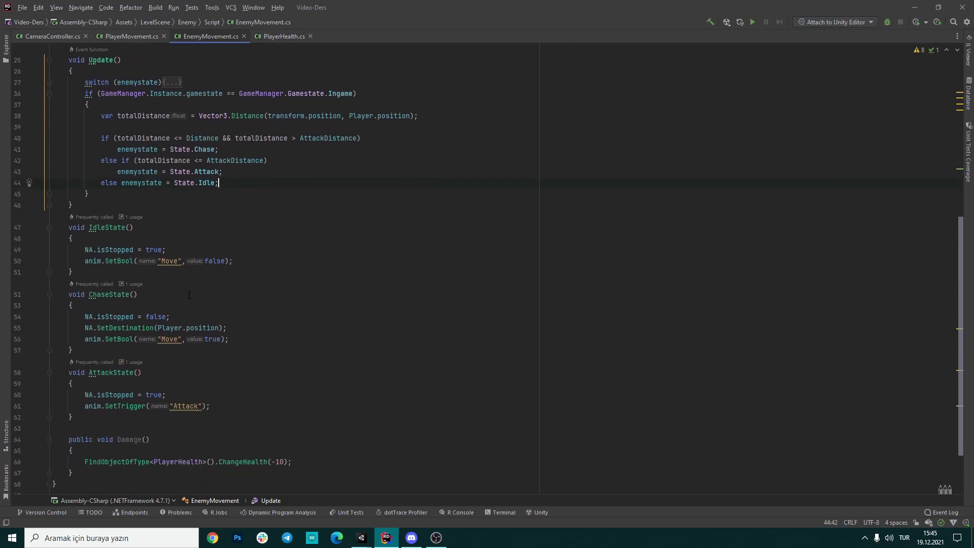
{"action": "left_click", "coordinate": [118, 227]}
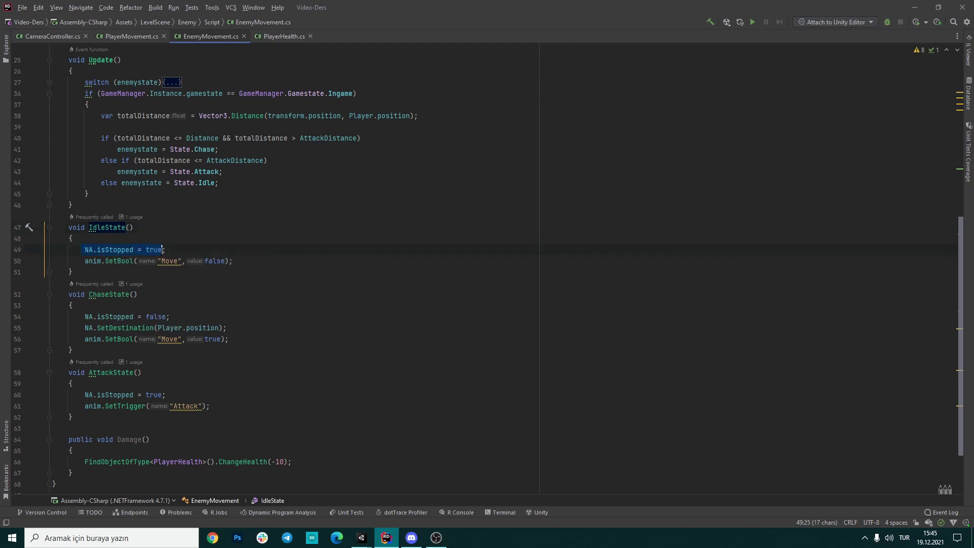
{"action": "left_click_drag", "start_coordinate": [84, 250], "coordinate": [165, 250]}
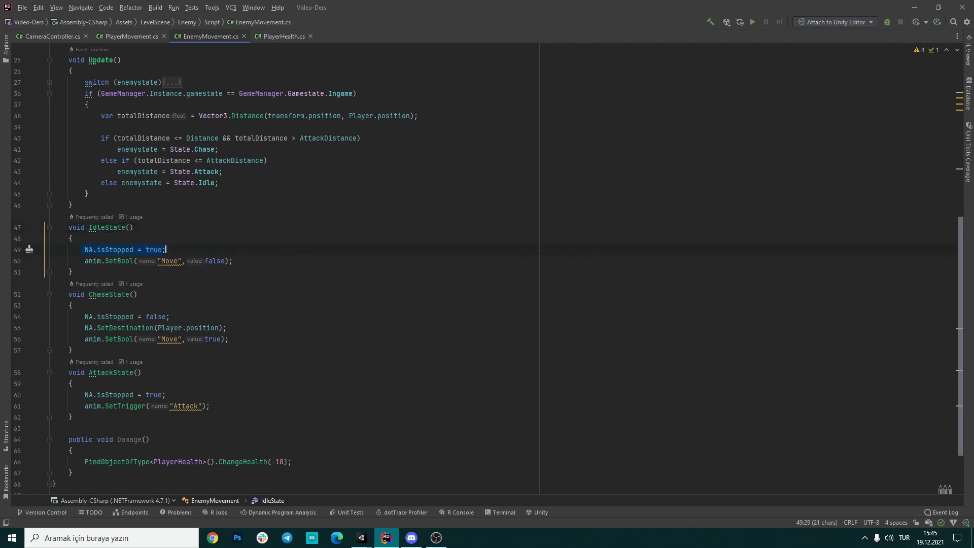
{"action": "left_click_drag", "start_coordinate": [85, 261], "coordinate": [239, 261]}
Step: In ChaseState, go over resuming movement, SetDestination toward the player, and Move set to true
{"action": "scroll", "coordinate": [238, 261], "scroll_direction": "down", "scroll_amount": 1}
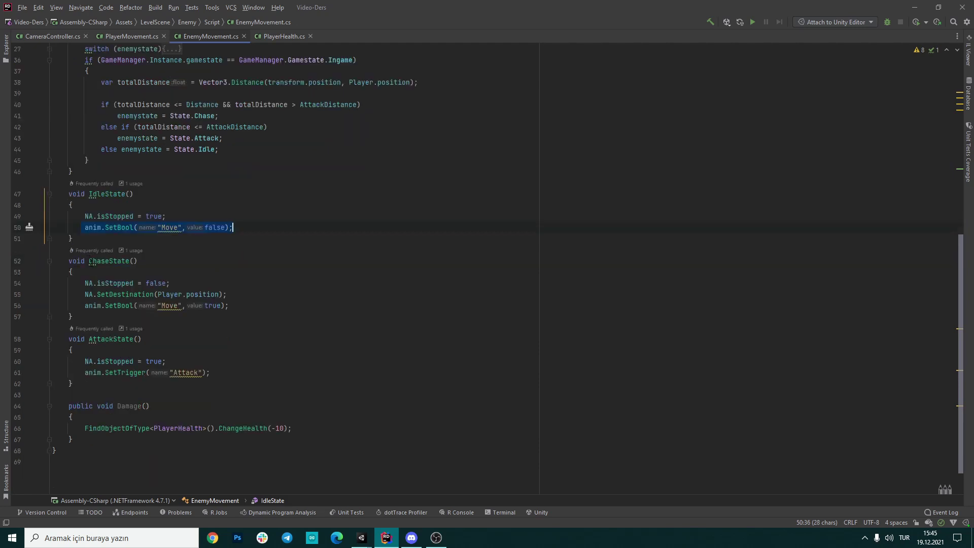
{"action": "left_click", "coordinate": [84, 283]}
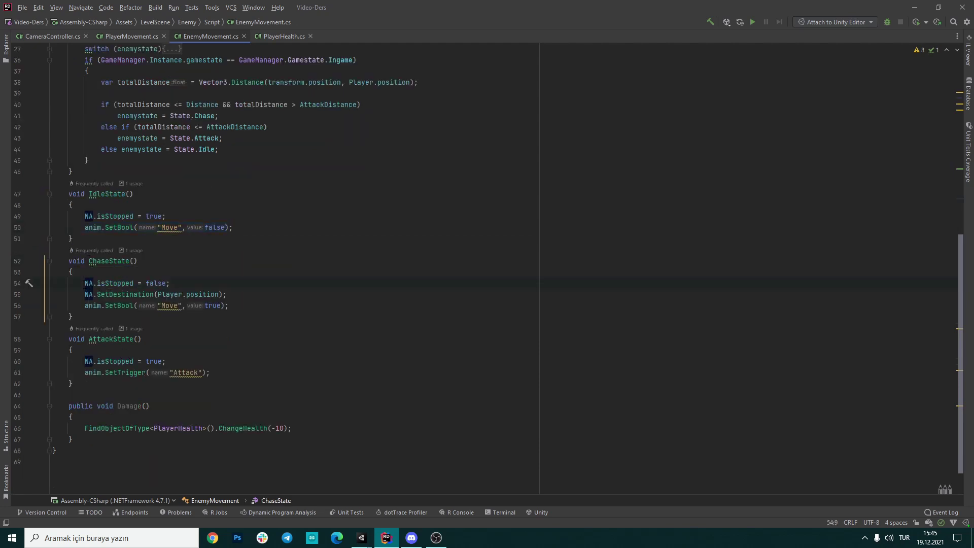
{"action": "left_click_drag", "start_coordinate": [85, 283], "coordinate": [172, 284]}
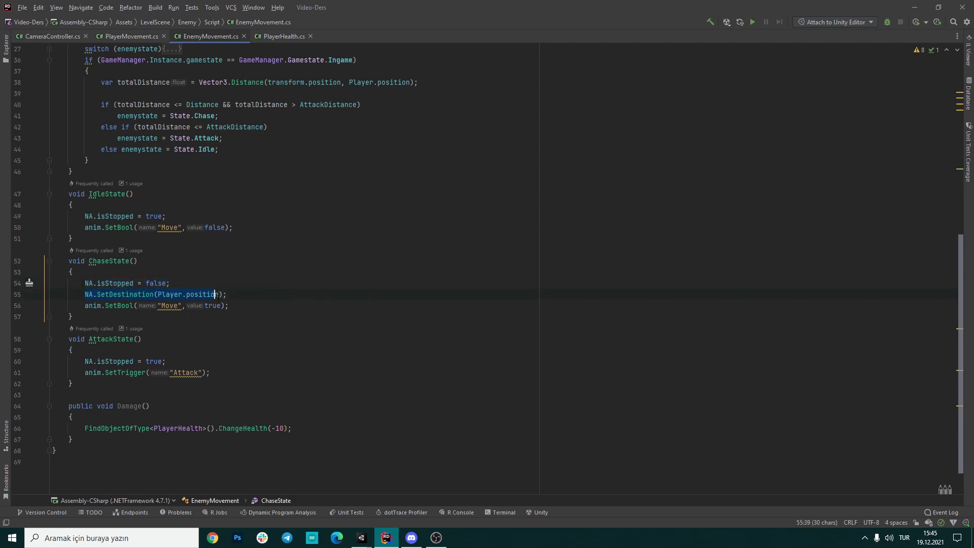
{"action": "left_click", "coordinate": [120, 297]}
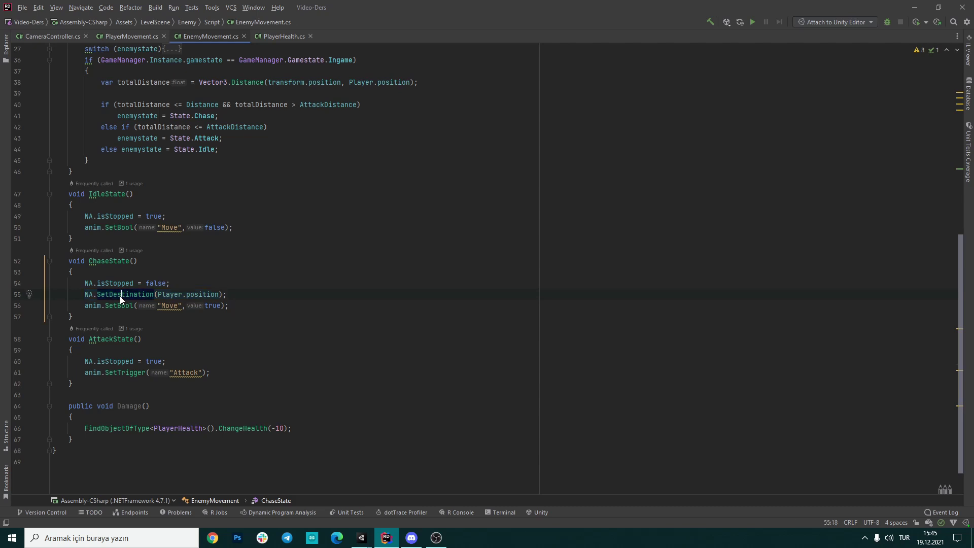
{"action": "mouse_move", "coordinate": [120, 297]}
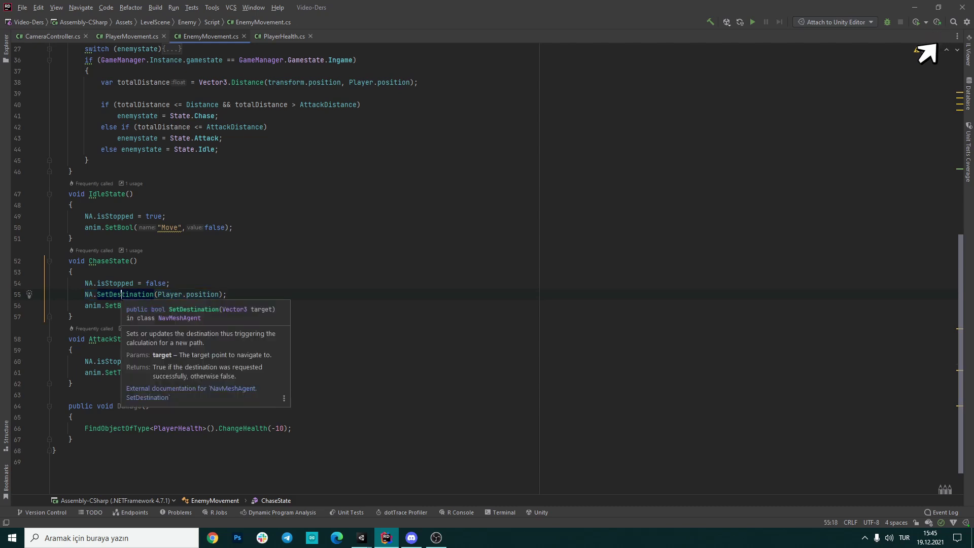
{"action": "left_click_drag", "start_coordinate": [85, 305], "coordinate": [231, 305]}
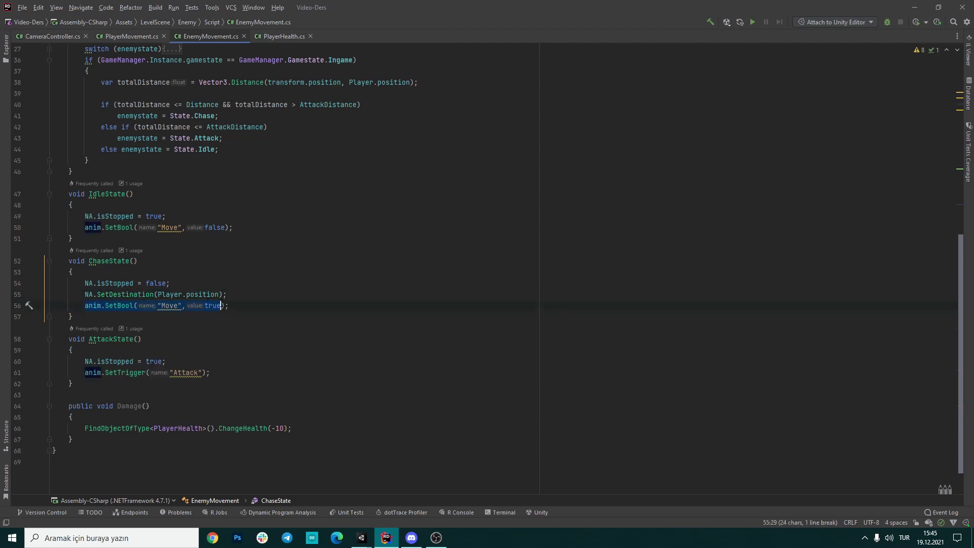
{"action": "left_click", "coordinate": [231, 305]}
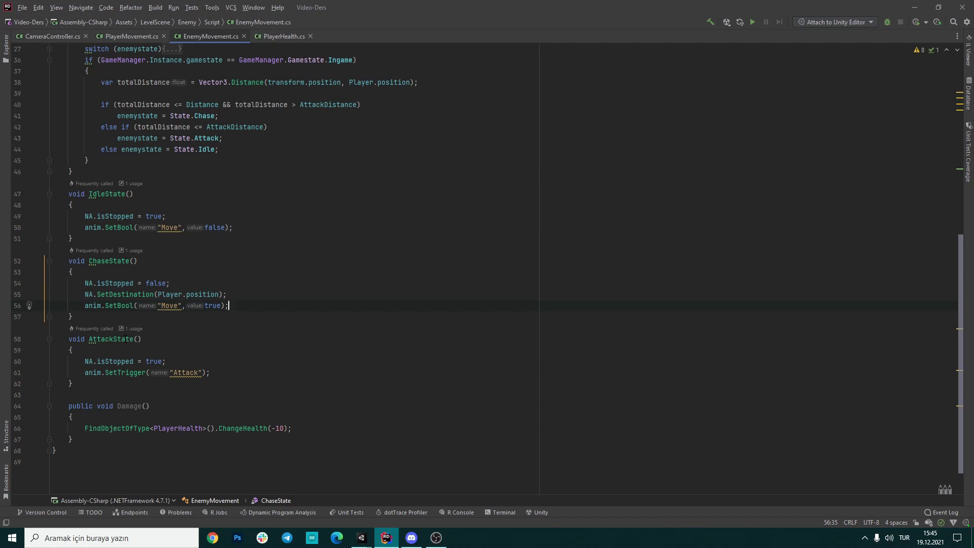
Step: In AttackState, select the stop-moving line and the attack trigger line
{"action": "scroll", "coordinate": [122, 341], "scroll_direction": "down", "scroll_amount": 1}
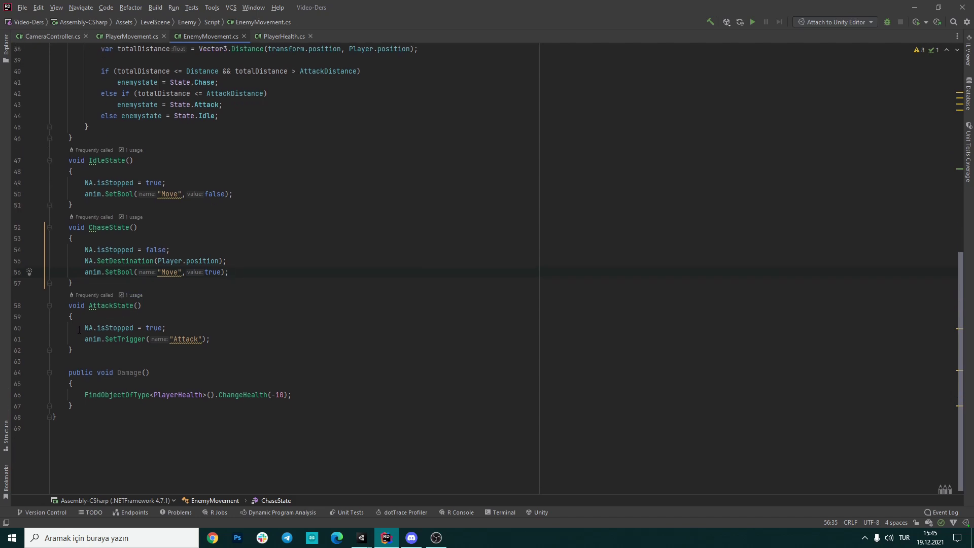
{"action": "left_click_drag", "start_coordinate": [81, 328], "coordinate": [167, 328]}
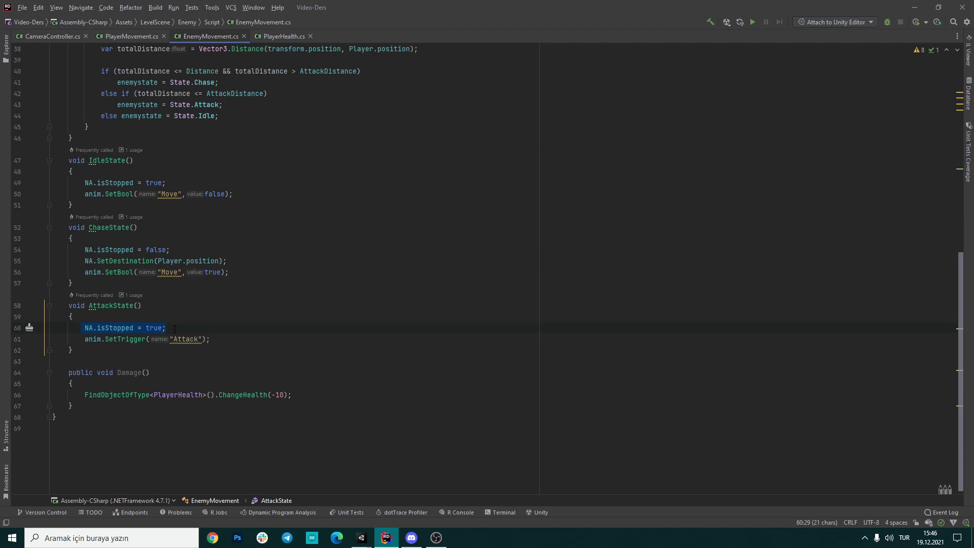
{"action": "left_click_drag", "start_coordinate": [210, 339], "coordinate": [85, 340]}
{"action": "left_click", "coordinate": [229, 341]}
Step: Select Damage's FindObjectOfType<PlayerHealth>().ChangeHealth(-10) call, then switch to PlayerHealth.cs
{"action": "left_click_drag", "start_coordinate": [117, 372], "coordinate": [172, 369]}
{"action": "left_click", "coordinate": [173, 369]}
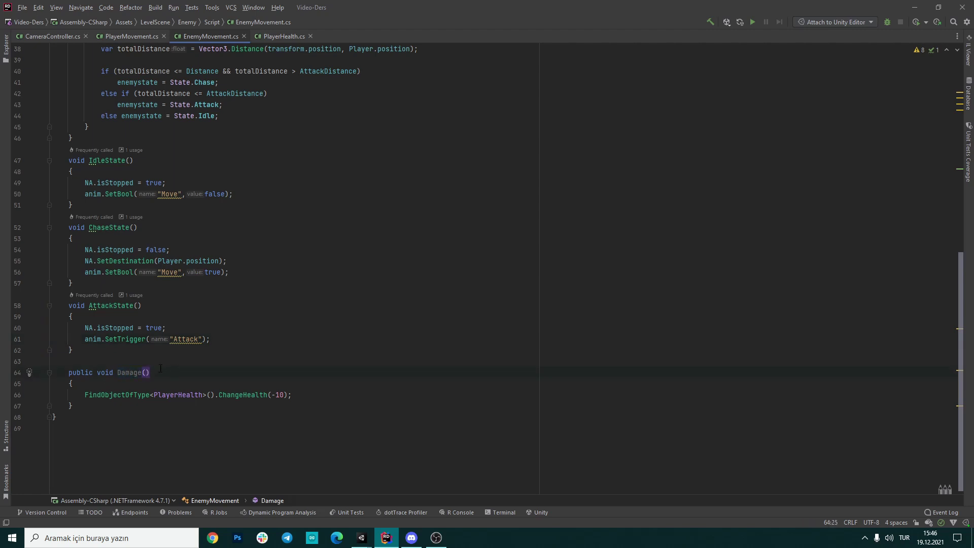
{"action": "left_click_drag", "start_coordinate": [82, 395], "coordinate": [216, 395]}
{"action": "left_click_drag", "start_coordinate": [219, 394], "coordinate": [313, 399]}
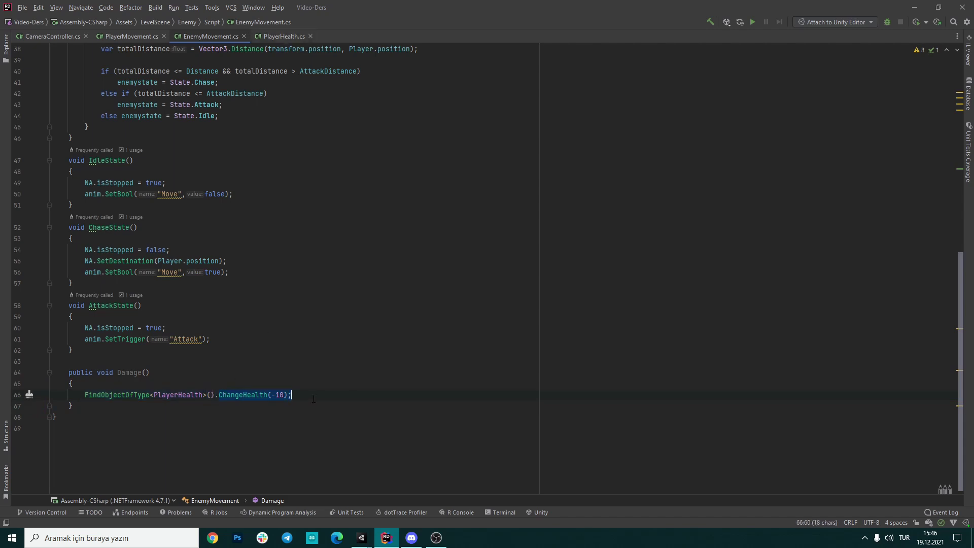
{"action": "left_click", "coordinate": [277, 34]}
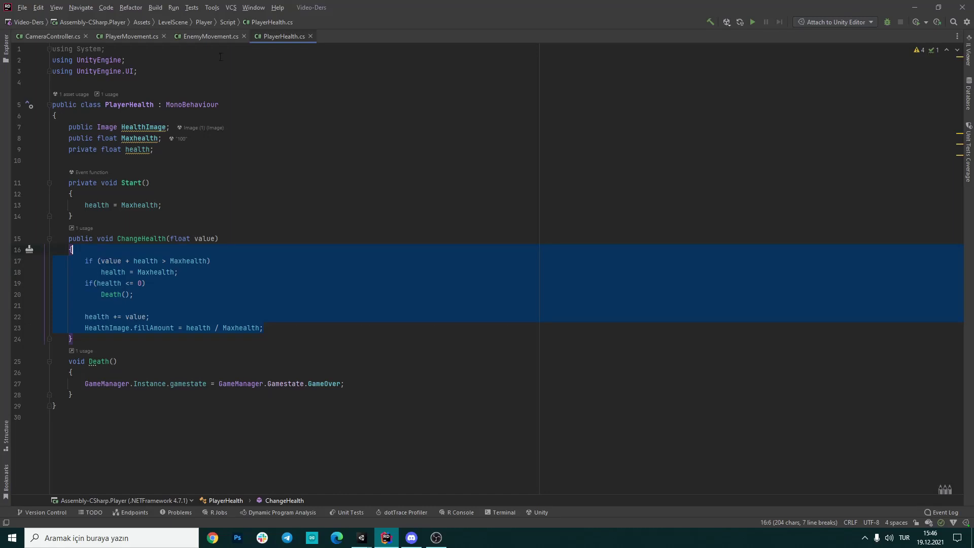
Step: Review PlayerHealth's ChangeHealth logic, tracing how value updates health and calls Death
{"action": "left_click", "coordinate": [217, 38]}
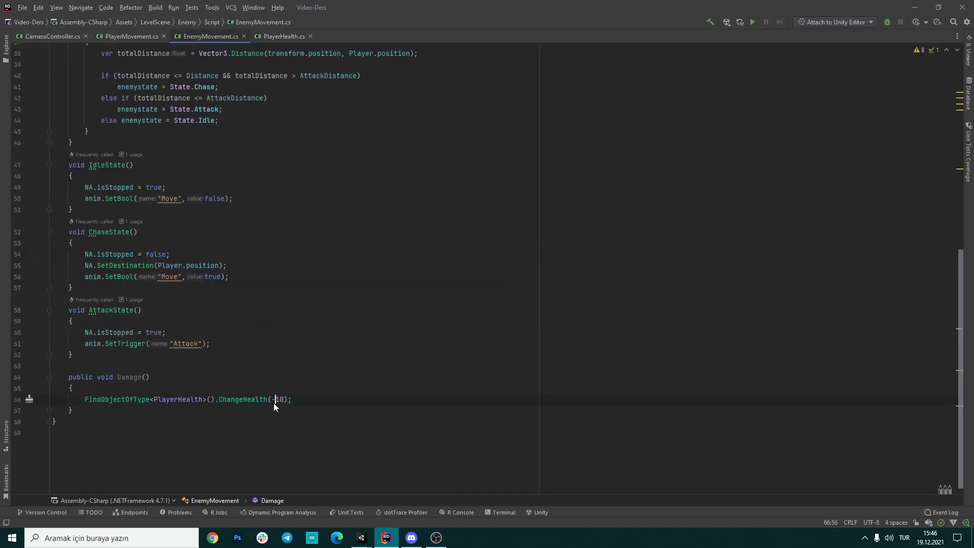
{"action": "left_click", "coordinate": [280, 34]}
{"action": "left_click", "coordinate": [124, 294]}
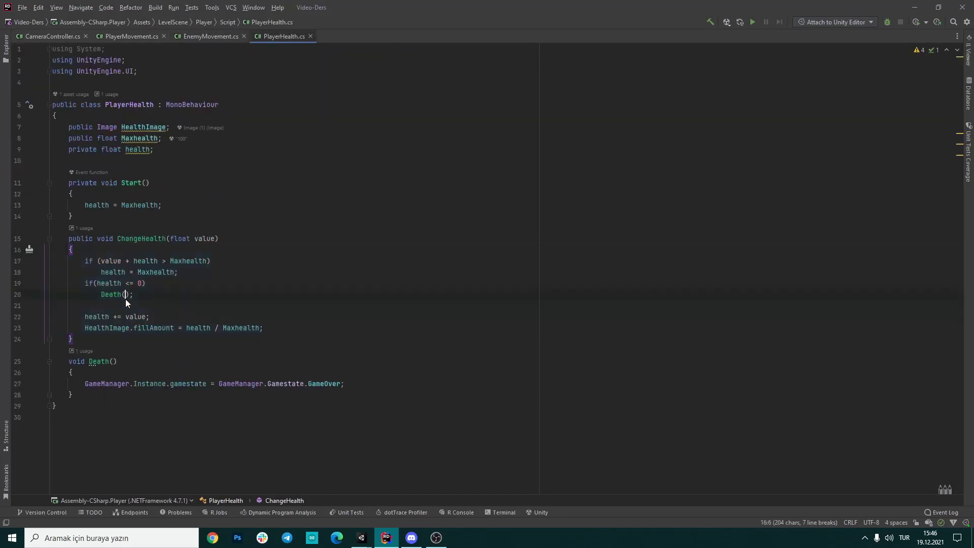
{"action": "double_click", "coordinate": [204, 238]}
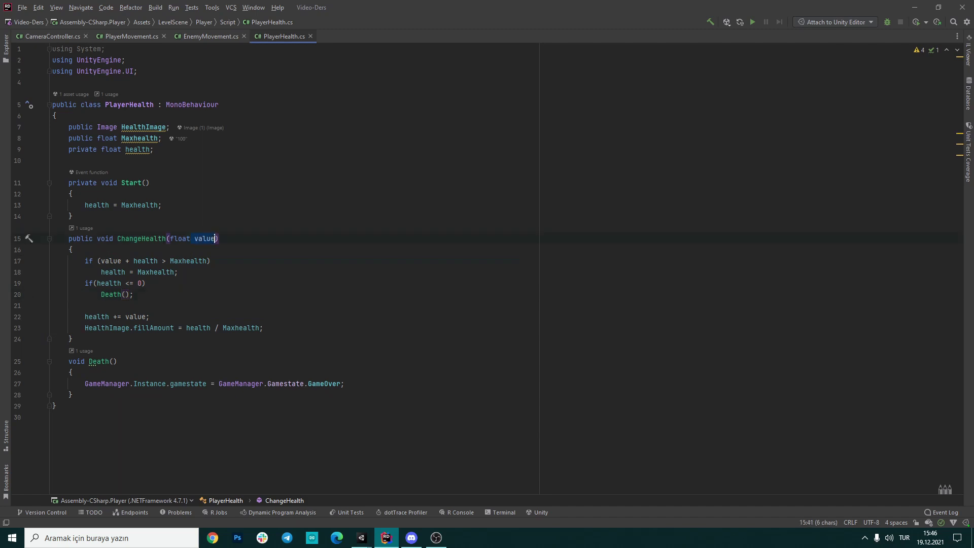
{"action": "left_click_drag", "start_coordinate": [81, 317], "coordinate": [150, 317]}
{"action": "left_click", "coordinate": [126, 318]}
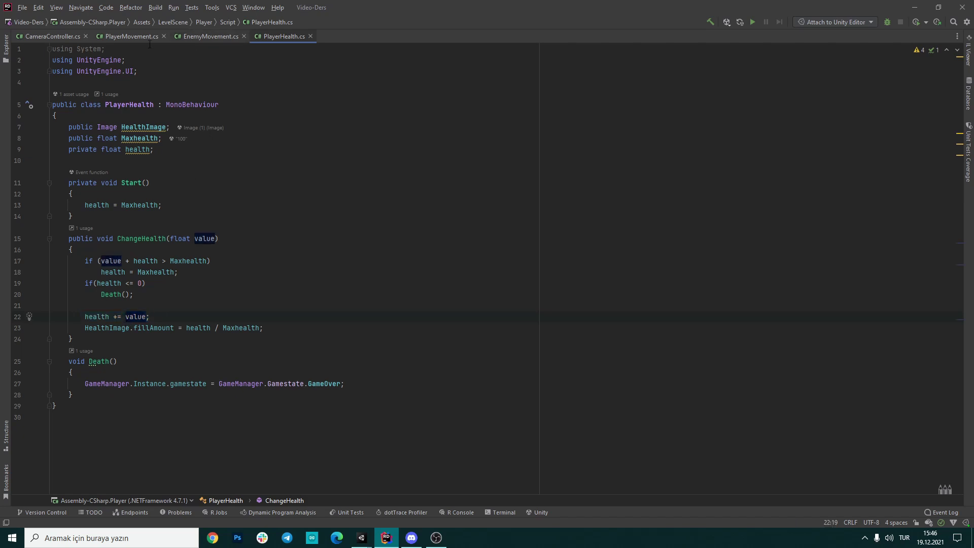
{"action": "left_click", "coordinate": [195, 37]}
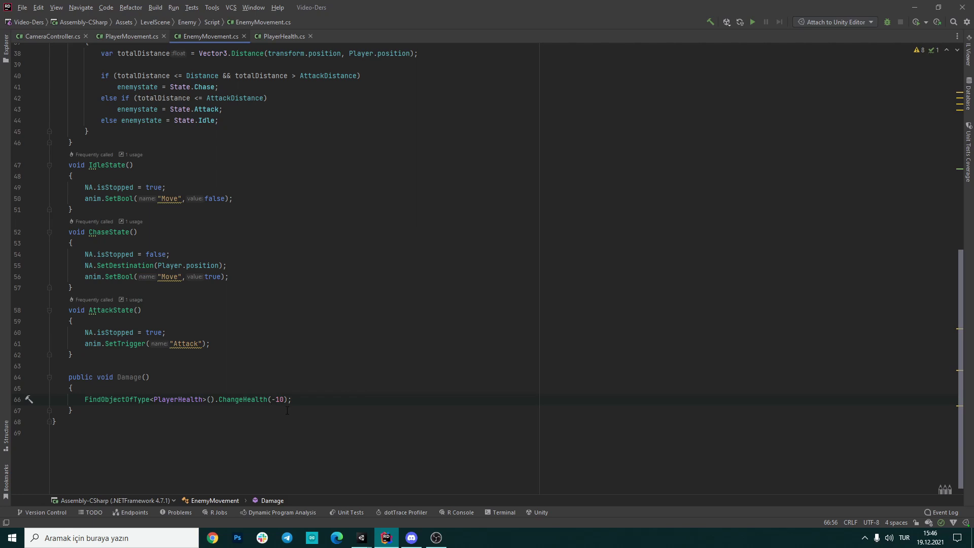
Step: Flip the Damage call to ChangeHealth(+10), then restore it to ChangeHealth(-10)
{"action": "key", "text": "BackSpace"}
{"action": "type", "text": "+"}
{"action": "key", "text": "BackSpace"}
{"action": "type", "text": "-"}
{"action": "left_click", "coordinate": [301, 395]}
Step: Glance at the Unity editor, then recheck the Damage method in Rider
{"action": "left_click", "coordinate": [361, 538]}
{"action": "left_click", "coordinate": [388, 541]}
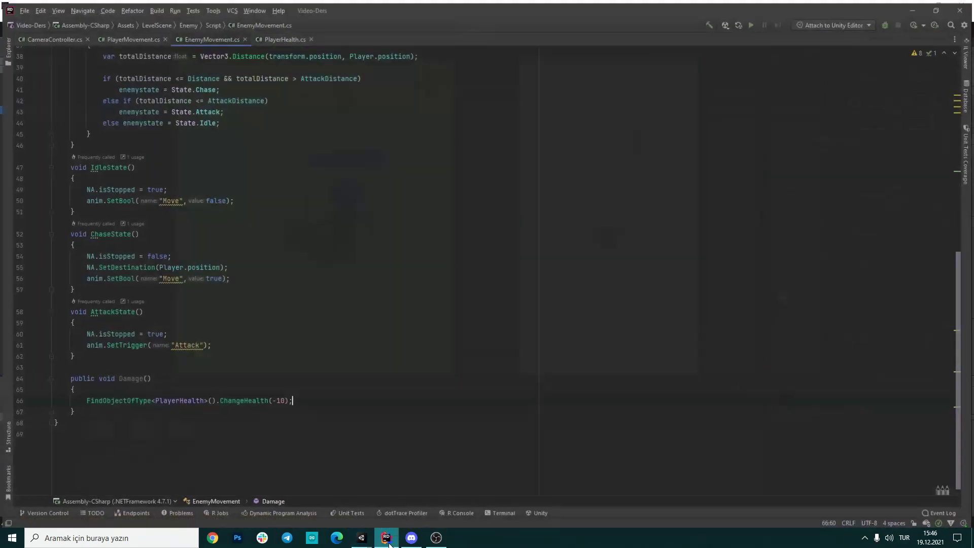
{"action": "left_click", "coordinate": [137, 381]}
{"action": "scroll", "coordinate": [145, 254], "scroll_direction": "up", "scroll_amount": 9}
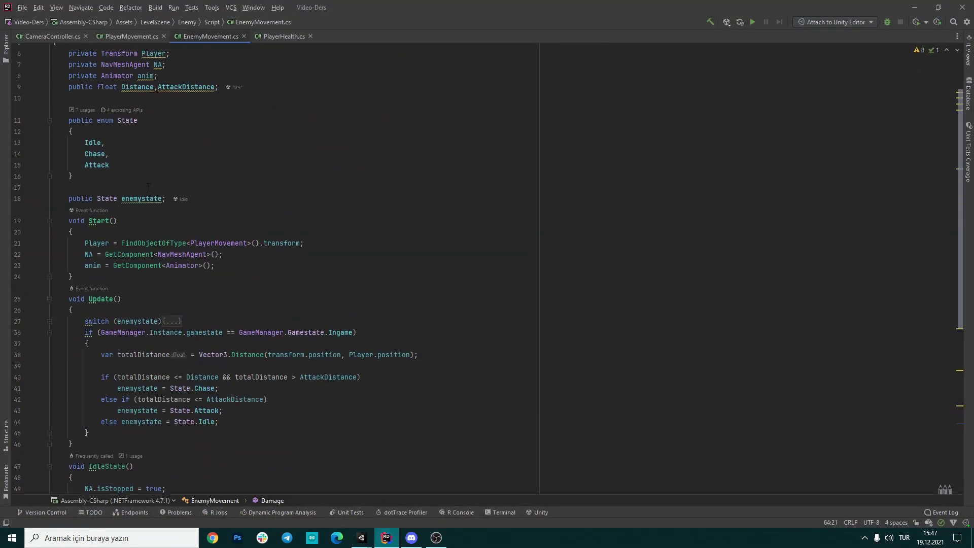
{"action": "scroll", "coordinate": [148, 187], "scroll_direction": "down", "scroll_amount": 2}
{"action": "scroll", "coordinate": [149, 188], "scroll_direction": "down", "scroll_amount": 5}
Step: Open the Enemy's Animation timeline, select the Attack clip and scrub to frame 6
{"action": "left_click", "coordinate": [385, 538]}
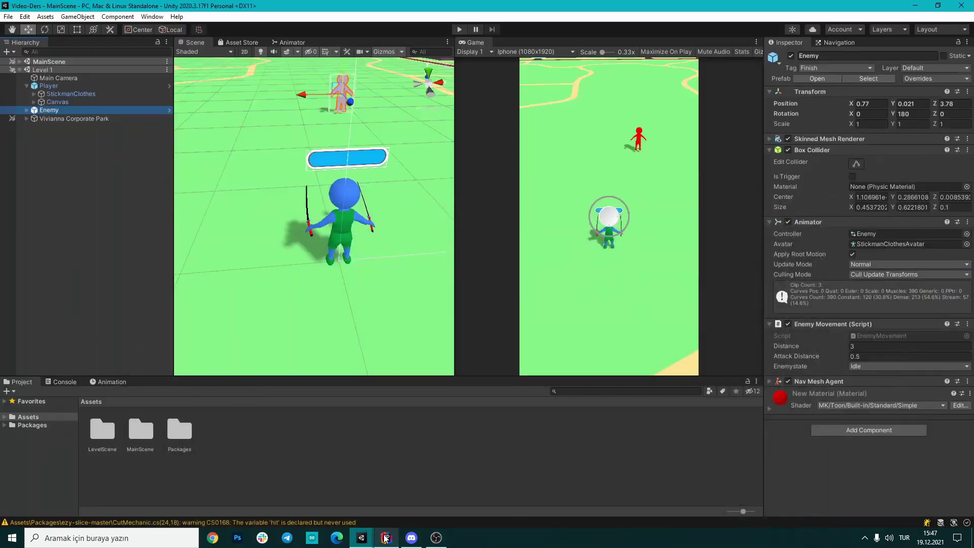
{"action": "left_click", "coordinate": [123, 383]}
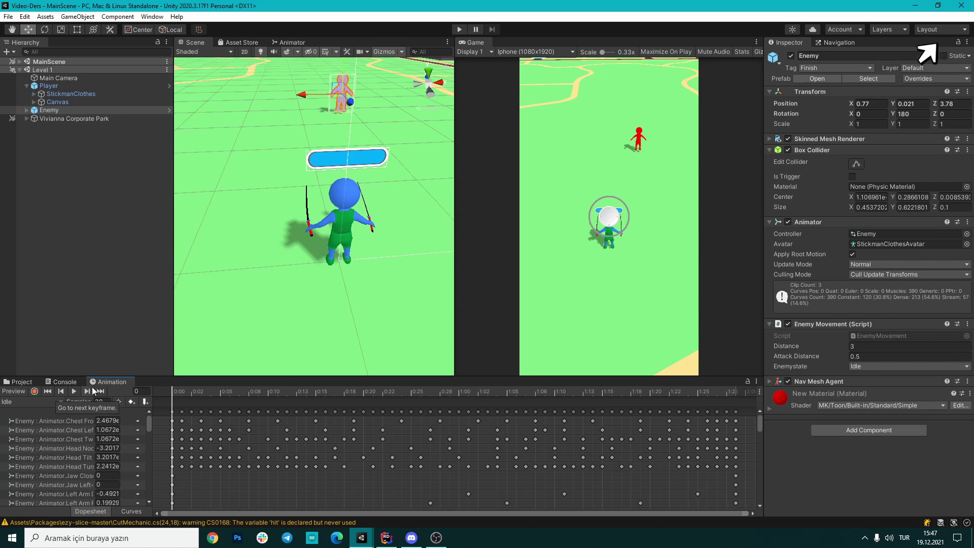
{"action": "left_click", "coordinate": [40, 399]}
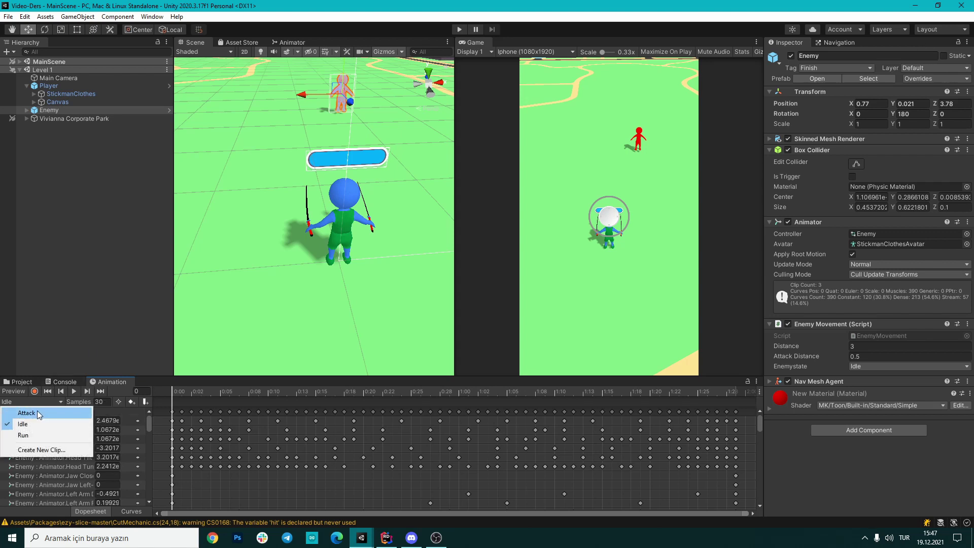
{"action": "left_click", "coordinate": [37, 411]}
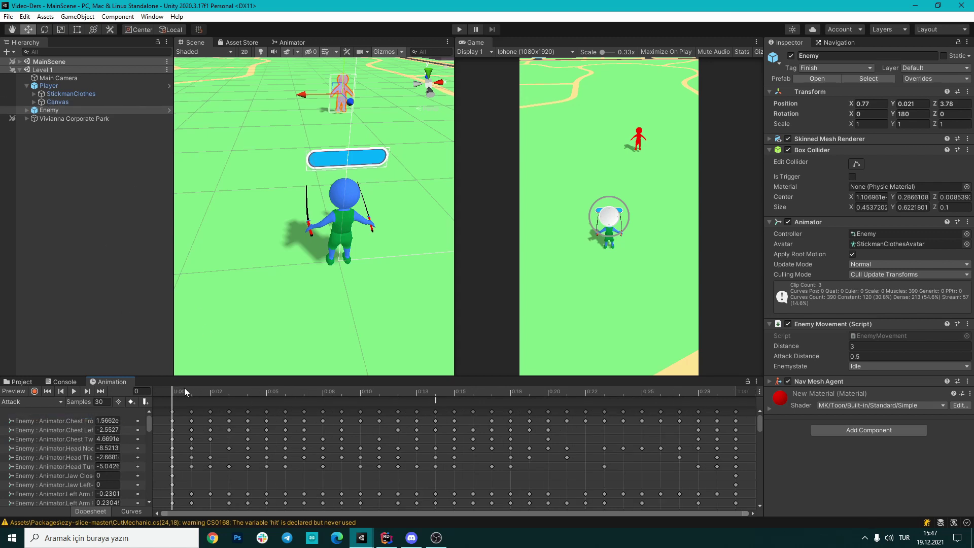
{"action": "mouse_move", "coordinate": [178, 391]}
{"action": "left_mouse_down"}
{"action": "mouse_move", "coordinate": [379, 390]}
{"action": "mouse_move", "coordinate": [285, 393]}
{"action": "left_mouse_up"}
{"action": "scroll", "coordinate": [377, 230], "scroll_direction": "up", "scroll_amount": 5}
{"action": "scroll", "coordinate": [377, 235], "scroll_direction": "down", "scroll_amount": 5}
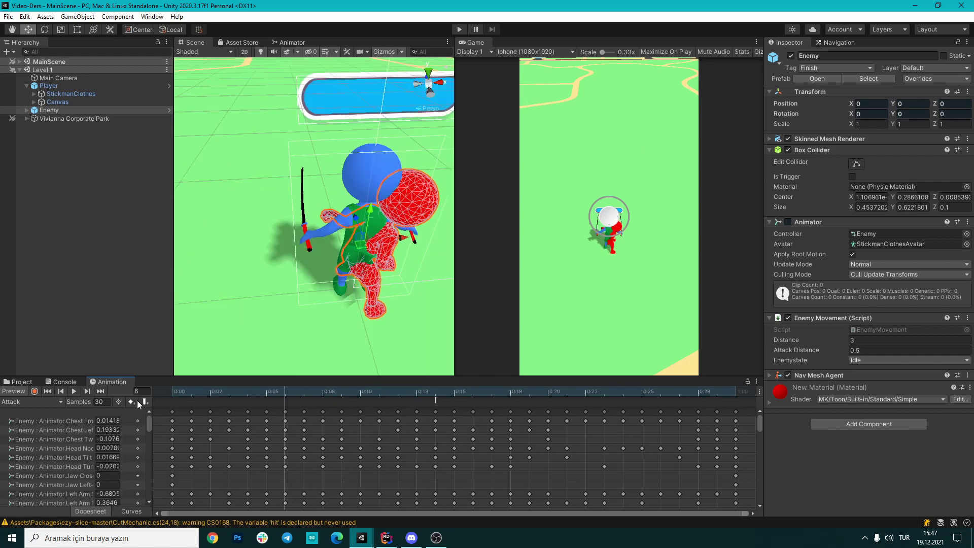
Step: Add an animation event at frame 6 and check the method names in Rider
{"action": "left_click", "coordinate": [145, 403]}
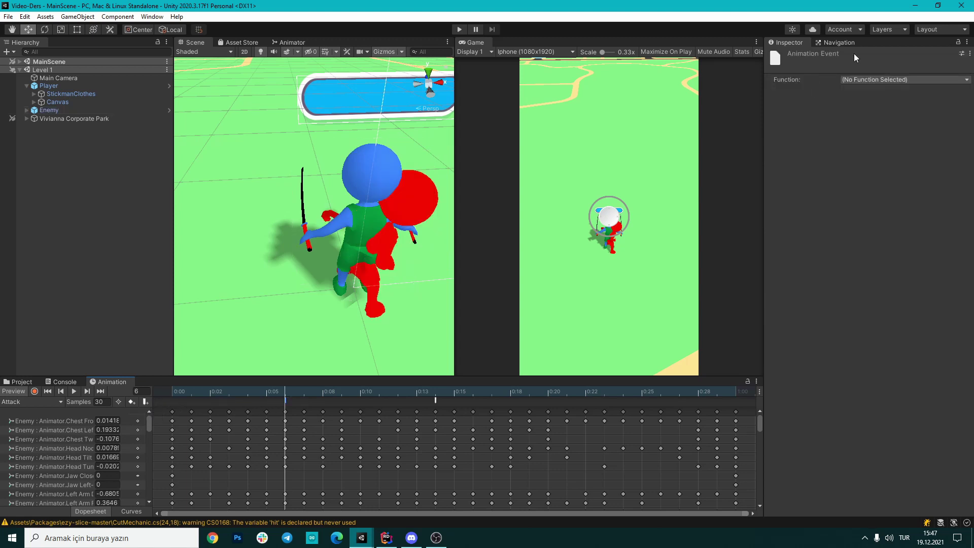
{"action": "left_click", "coordinate": [859, 80]}
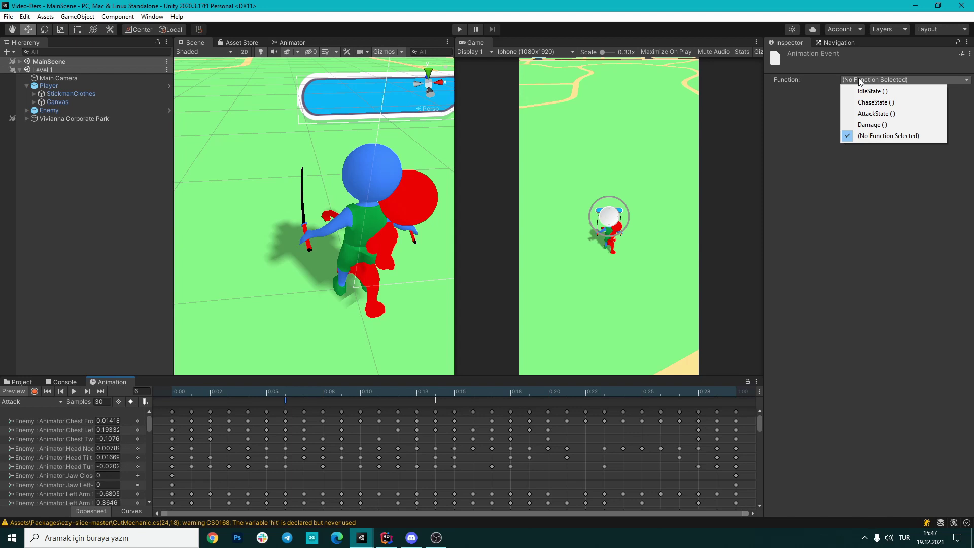
{"action": "left_click", "coordinate": [386, 540]}
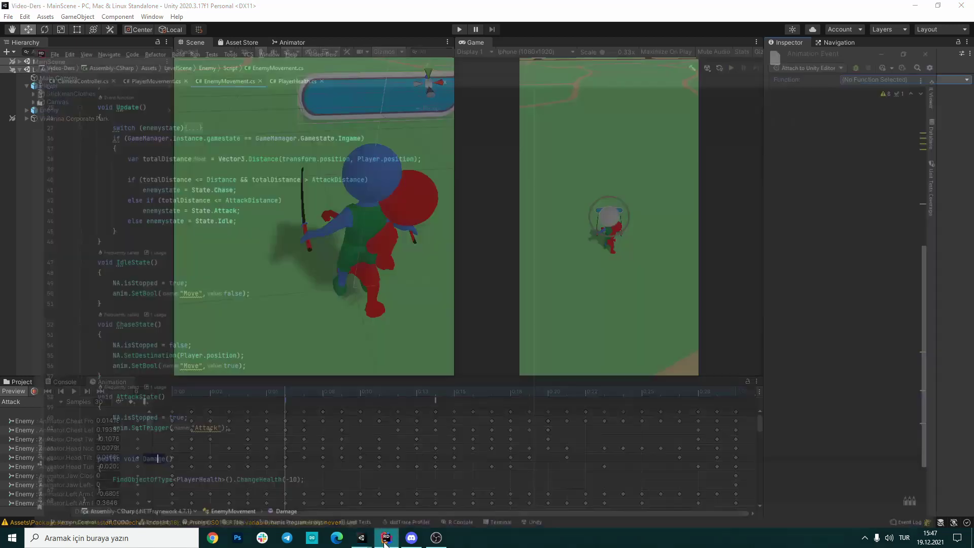
{"action": "left_click", "coordinate": [384, 543]}
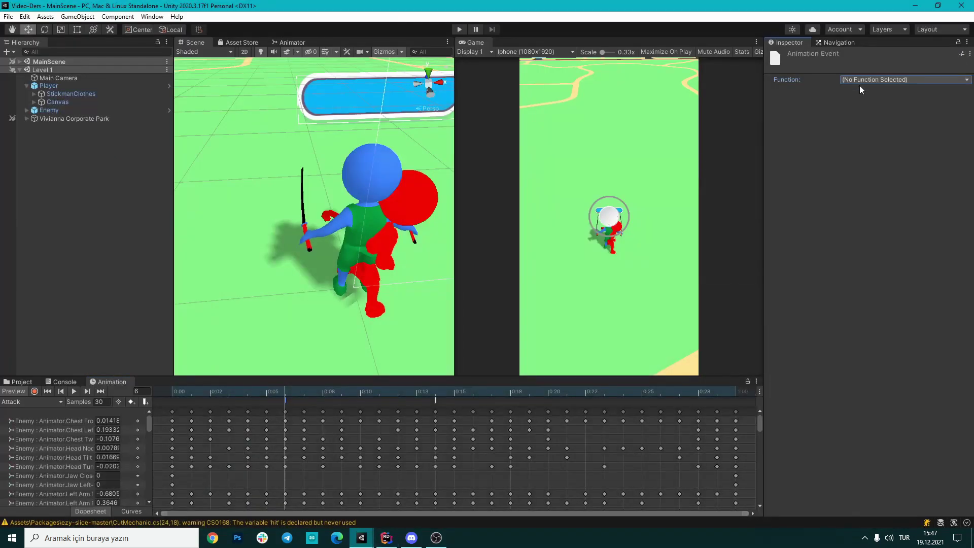
Step: Set the event's function to Damage() after trying AttackState and IdleState
{"action": "left_click", "coordinate": [865, 80]}
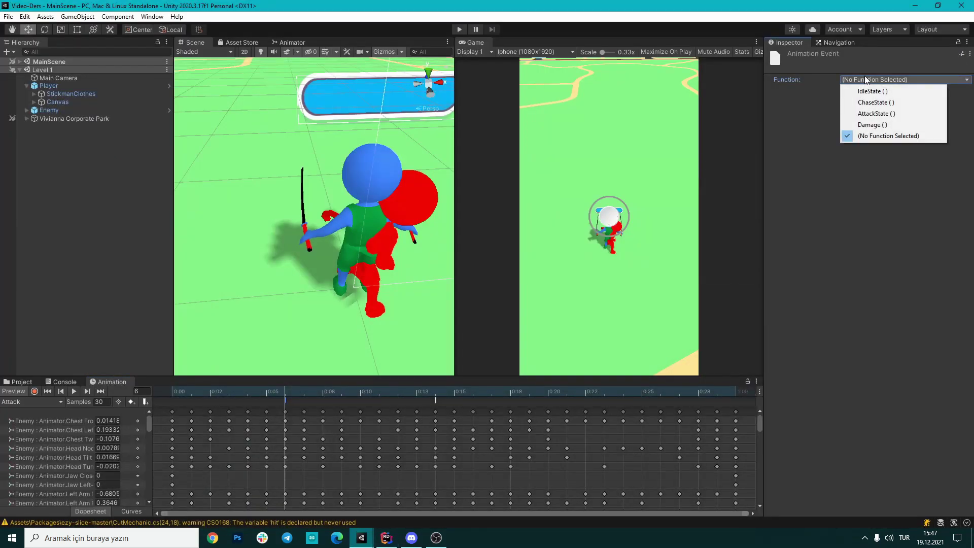
{"action": "left_click", "coordinate": [883, 114]}
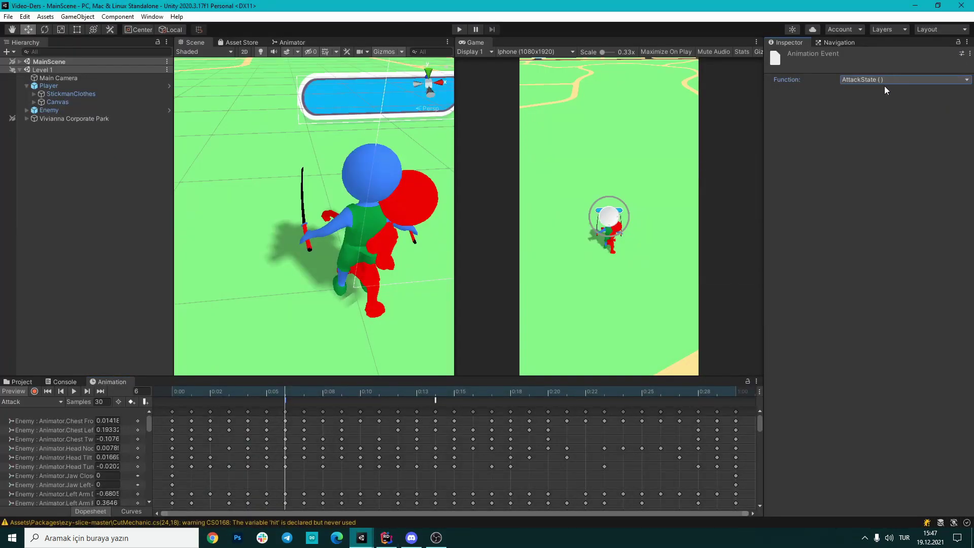
{"action": "left_click", "coordinate": [882, 80]}
{"action": "left_click", "coordinate": [882, 90]}
{"action": "left_click", "coordinate": [882, 80]}
{"action": "left_click", "coordinate": [881, 90]}
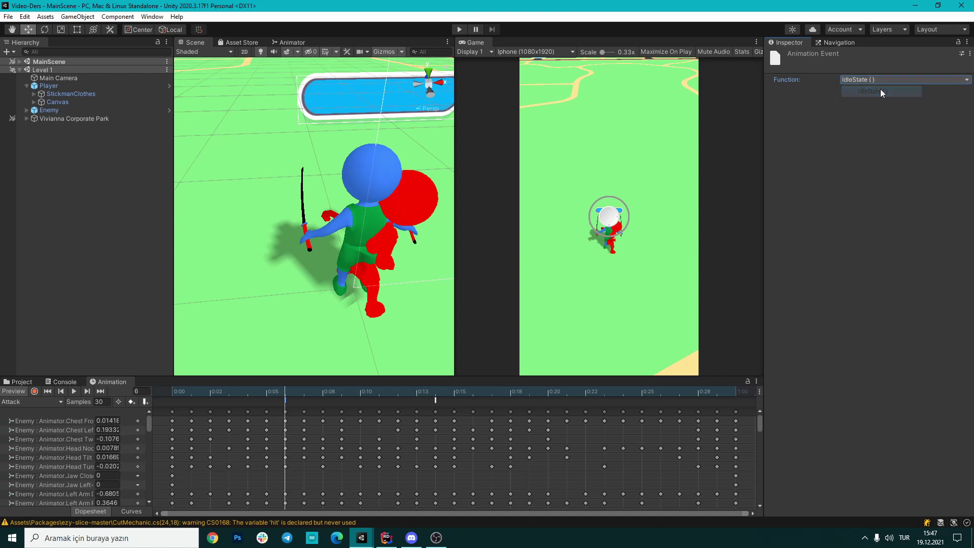
{"action": "left_click", "coordinate": [867, 83]}
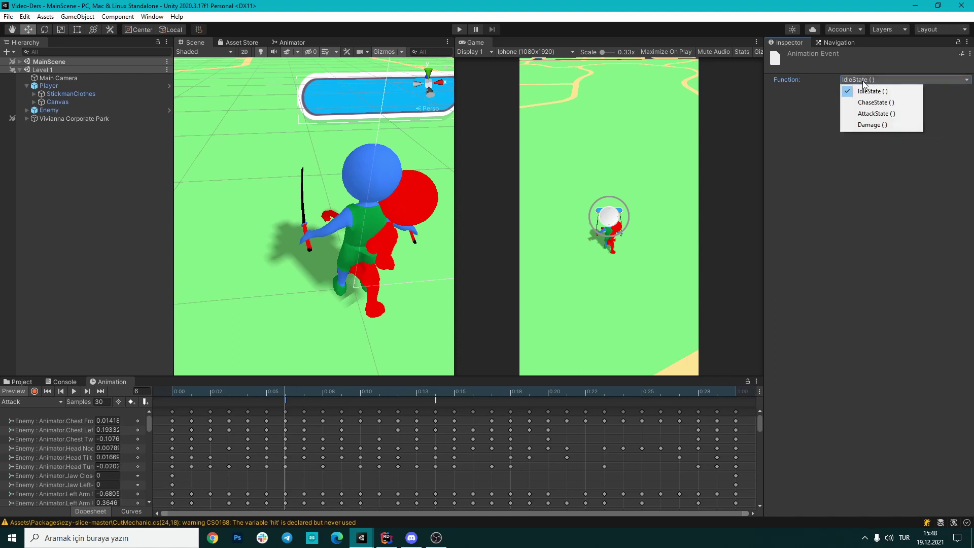
{"action": "left_click", "coordinate": [875, 126]}
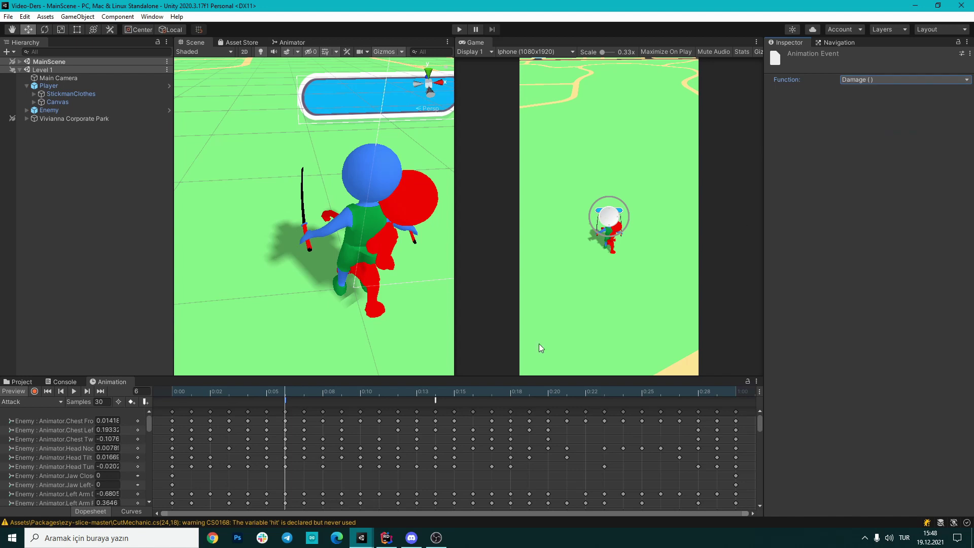
{"action": "left_click", "coordinate": [387, 538]}
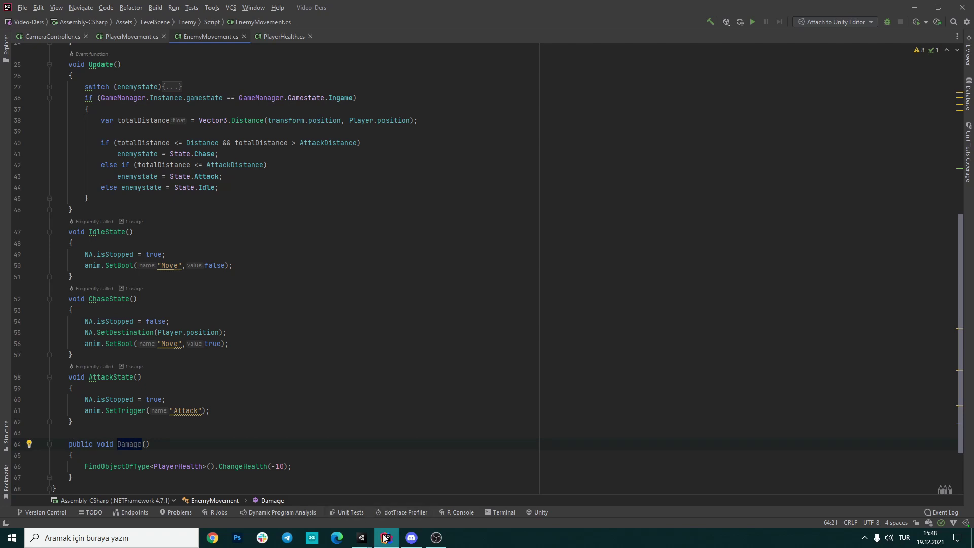
Step: Scrub through the Attack swing and select the Damage event to check it
{"action": "left_click", "coordinate": [361, 538]}
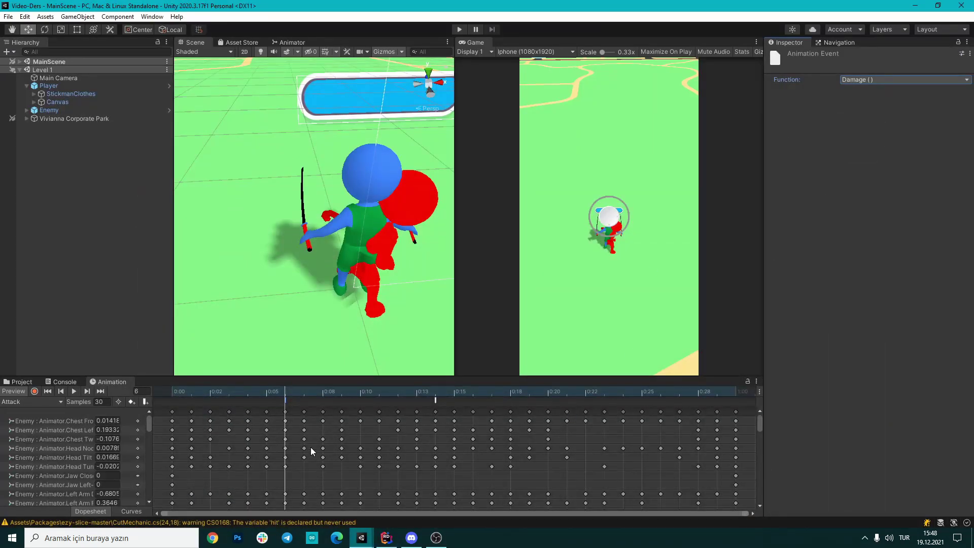
{"action": "mouse_move", "coordinate": [279, 393]}
{"action": "left_mouse_down"}
{"action": "mouse_move", "coordinate": [306, 395]}
{"action": "mouse_move", "coordinate": [221, 395]}
{"action": "mouse_move", "coordinate": [285, 396]}
{"action": "left_mouse_up"}
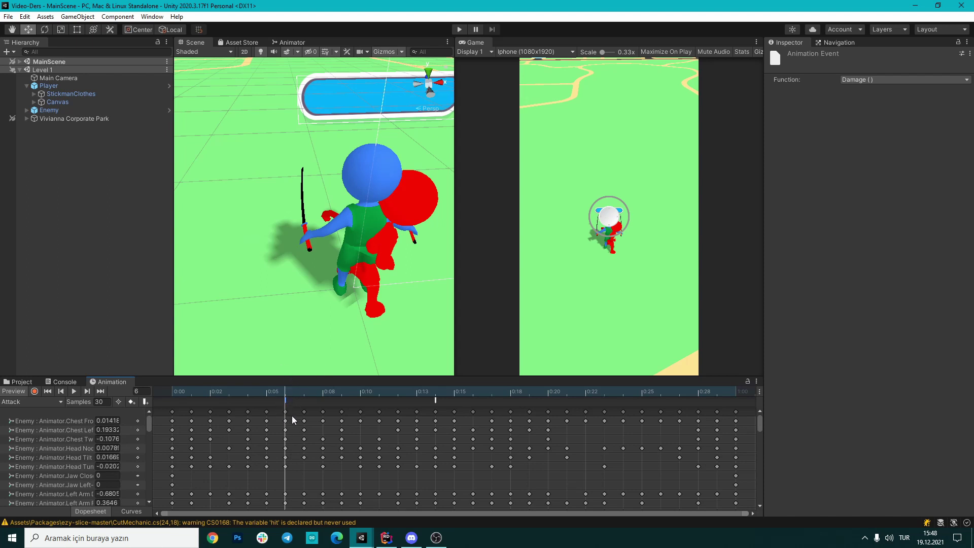
{"action": "left_click_drag", "start_coordinate": [285, 399], "coordinate": [263, 397]}
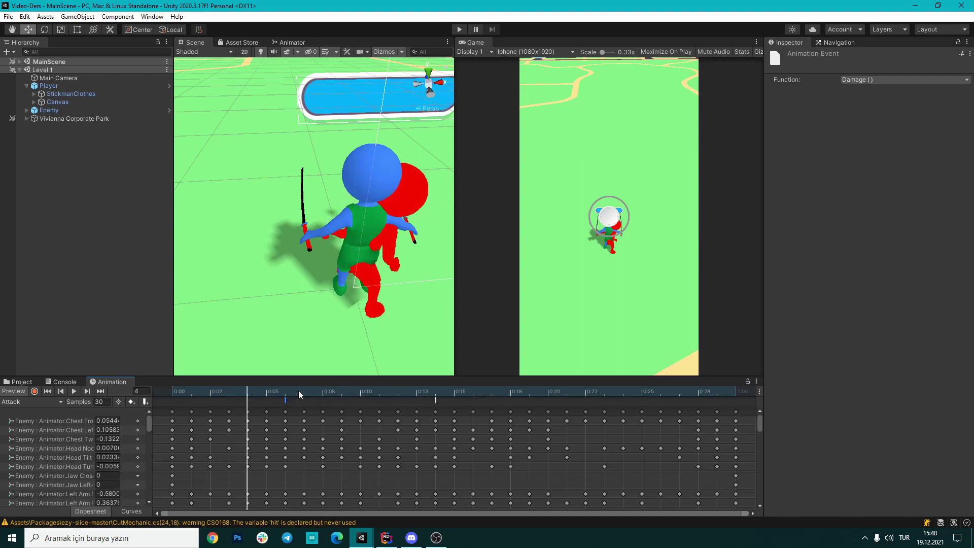
{"action": "mouse_move", "coordinate": [288, 386]}
{"action": "left_mouse_down"}
{"action": "mouse_move", "coordinate": [183, 391]}
{"action": "mouse_move", "coordinate": [435, 406]}
{"action": "left_mouse_up"}
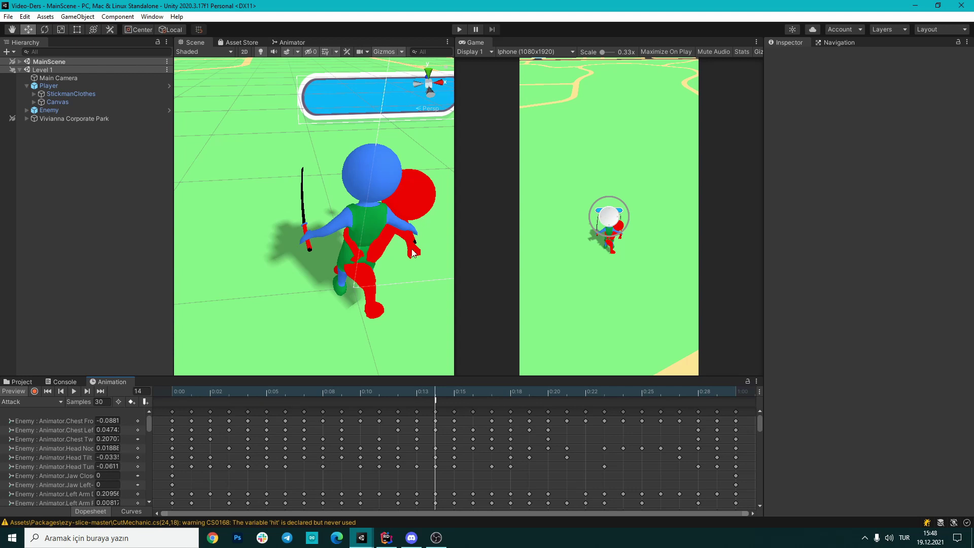
{"action": "left_click", "coordinate": [436, 400]}
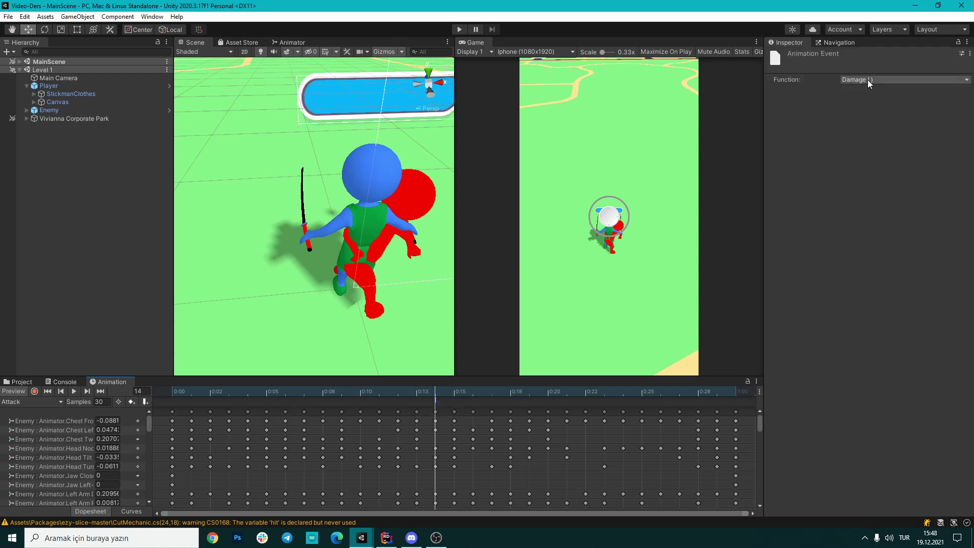
{"action": "mouse_move", "coordinate": [436, 393]}
{"action": "left_mouse_down"}
{"action": "mouse_move", "coordinate": [529, 396]}
{"action": "mouse_move", "coordinate": [490, 409]}
{"action": "mouse_move", "coordinate": [175, 401]}
{"action": "left_mouse_up"}
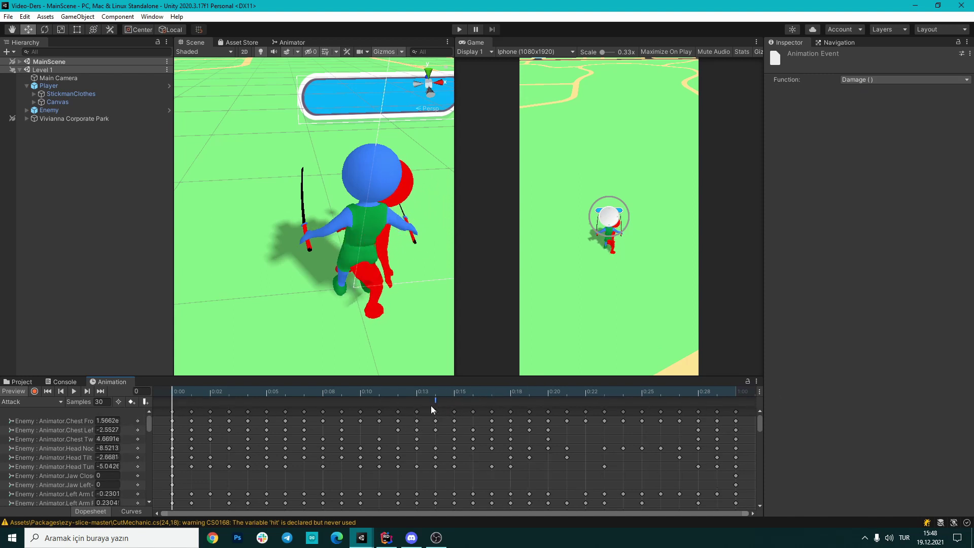
Step: Move the Damage event to about 0:13, preview the swing, and start a test run
{"action": "left_click_drag", "start_coordinate": [435, 401], "coordinate": [417, 404]}
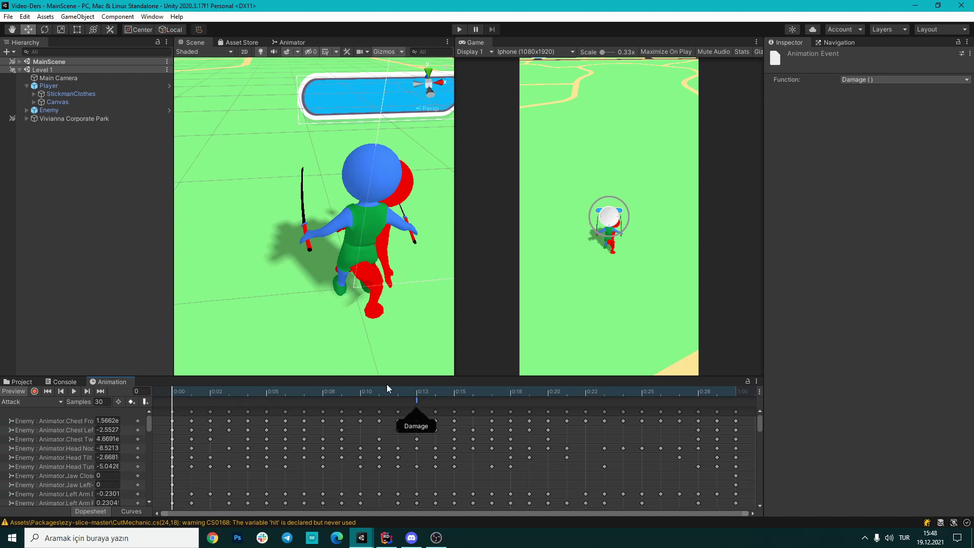
{"action": "mouse_move", "coordinate": [323, 392]}
{"action": "left_mouse_down"}
{"action": "mouse_move", "coordinate": [696, 405]}
{"action": "mouse_move", "coordinate": [172, 391]}
{"action": "left_mouse_up"}
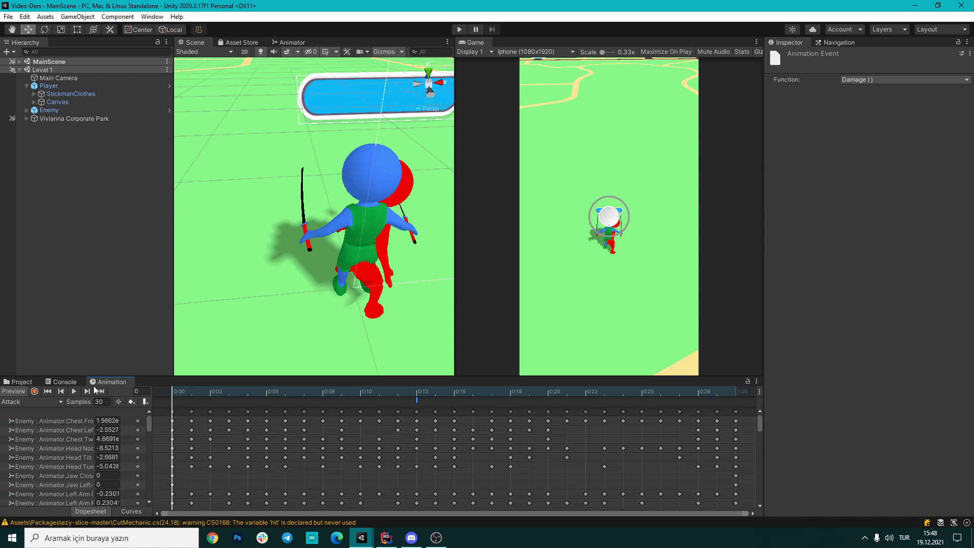
{"action": "left_click", "coordinate": [74, 392]}
{"action": "left_click", "coordinate": [462, 31]}
Step: Walk the player around, then set the Enemy's chase Distance to 3
{"action": "mouse_move", "coordinate": [613, 299]}
{"action": "left_mouse_down"}
{"action": "mouse_move", "coordinate": [582, 347]}
{"action": "mouse_move", "coordinate": [613, 334]}
{"action": "left_mouse_up"}
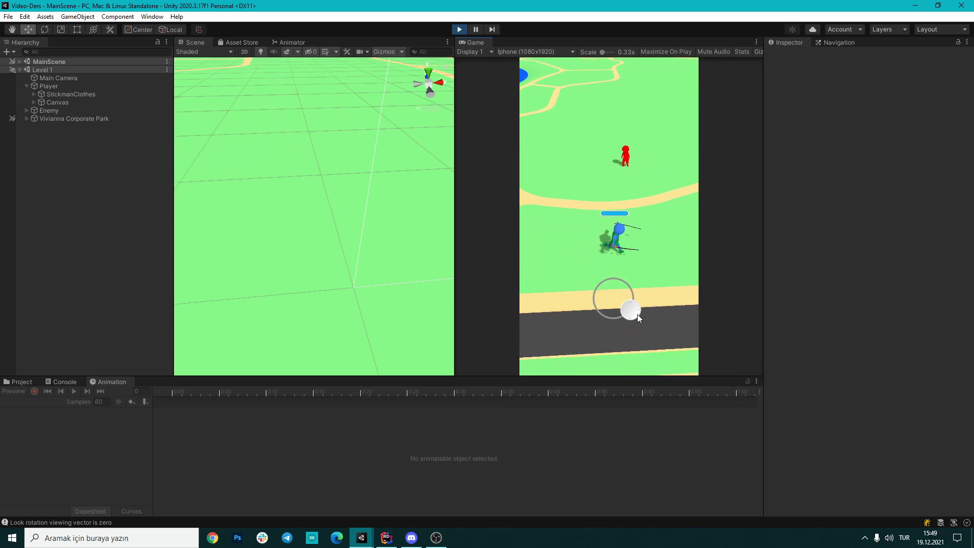
{"action": "left_click_drag", "start_coordinate": [611, 331], "coordinate": [663, 308]}
{"action": "left_click", "coordinate": [56, 110]}
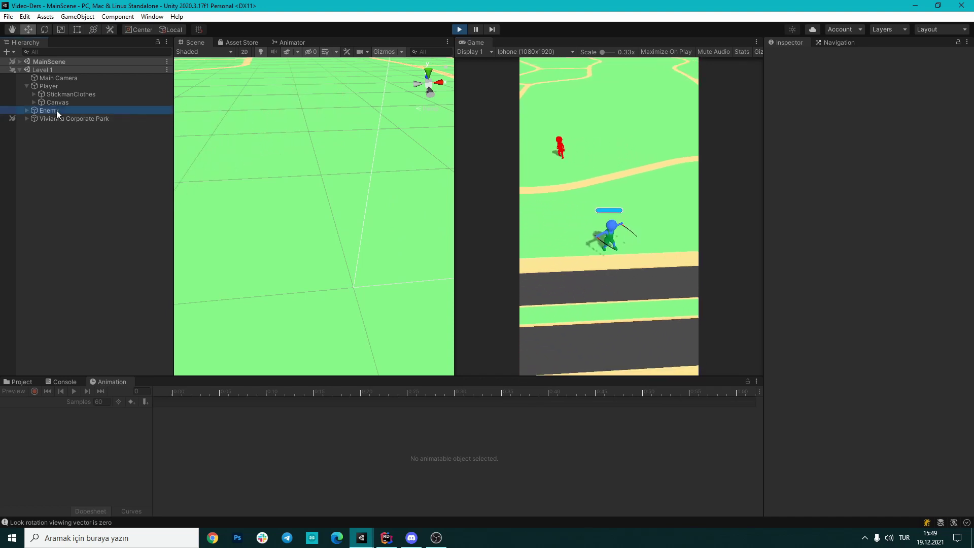
{"action": "left_click", "coordinate": [862, 343]}
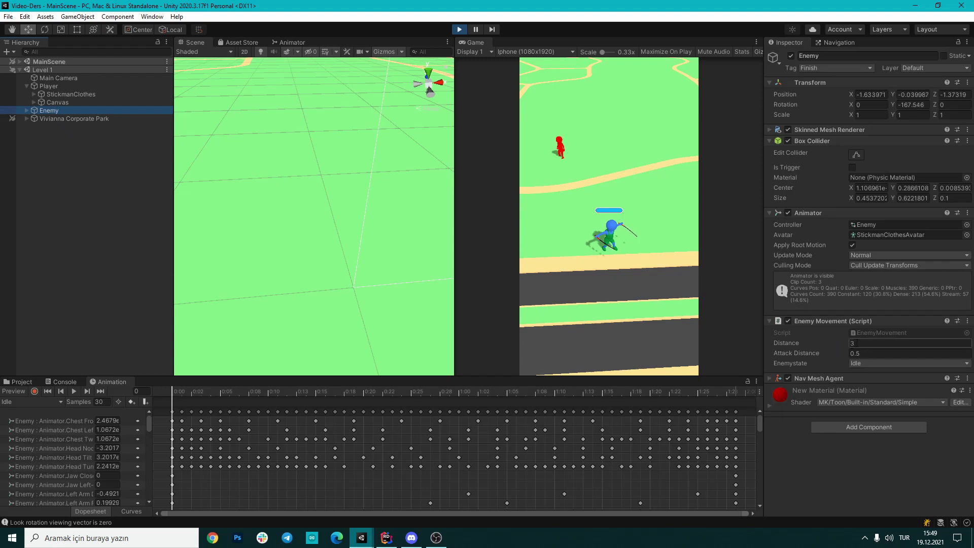
{"action": "key", "text": "Return"}
Step: Walk the player into the enemy until GAMEOVER, then stop the test run
{"action": "mouse_move", "coordinate": [629, 297]}
{"action": "left_mouse_down"}
{"action": "mouse_move", "coordinate": [584, 281]}
{"action": "mouse_move", "coordinate": [641, 270]}
{"action": "left_mouse_up"}
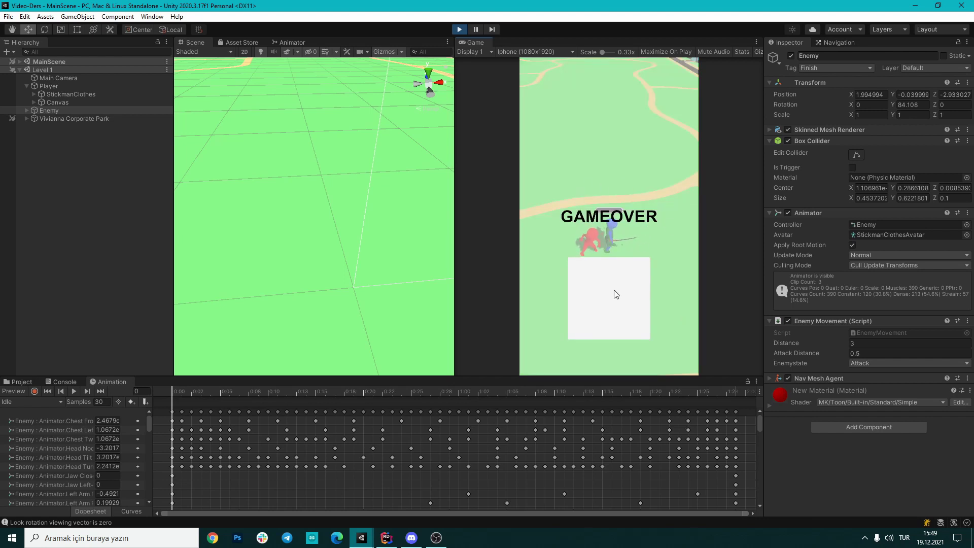
{"action": "left_click_drag", "start_coordinate": [615, 291], "coordinate": [617, 261]}
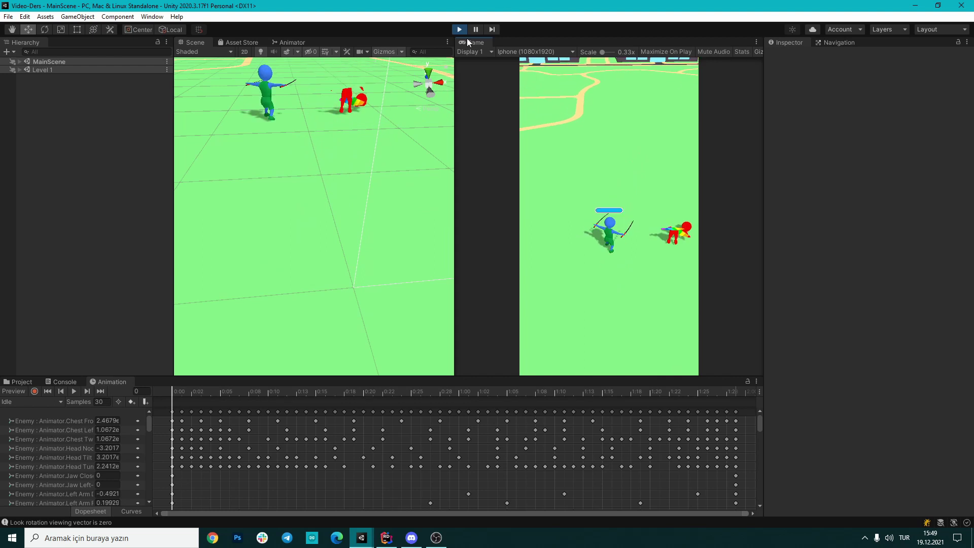
{"action": "key", "text": "ctrl+p"}
{"action": "scroll", "coordinate": [304, 161], "scroll_direction": "down", "scroll_amount": 5}
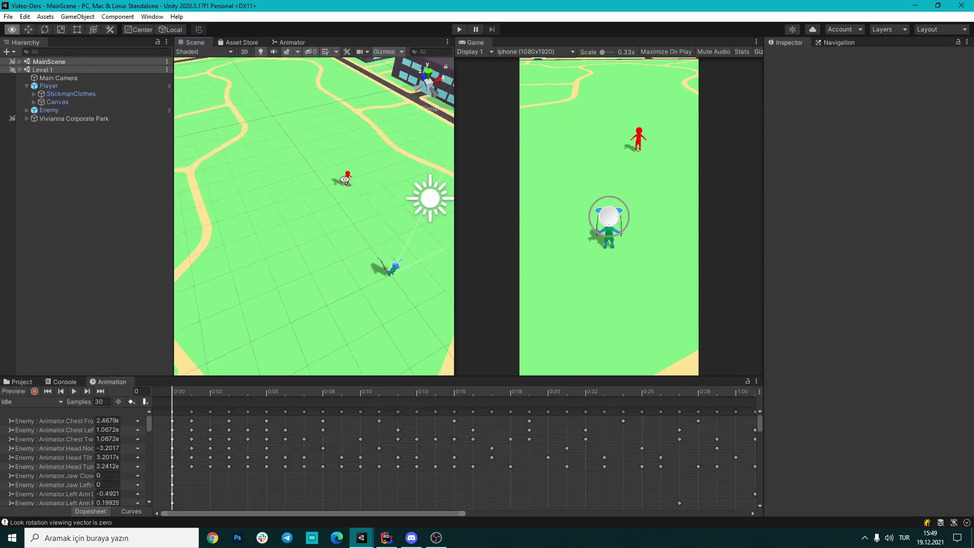
Step: Duplicate the Enemy with Ctrl+D and arrange the copies in two rows ahead of the Player
{"action": "left_click", "coordinate": [50, 110]}
{"action": "key", "text": "ctrl+d"}
{"action": "key", "text": "ctrl+d"}
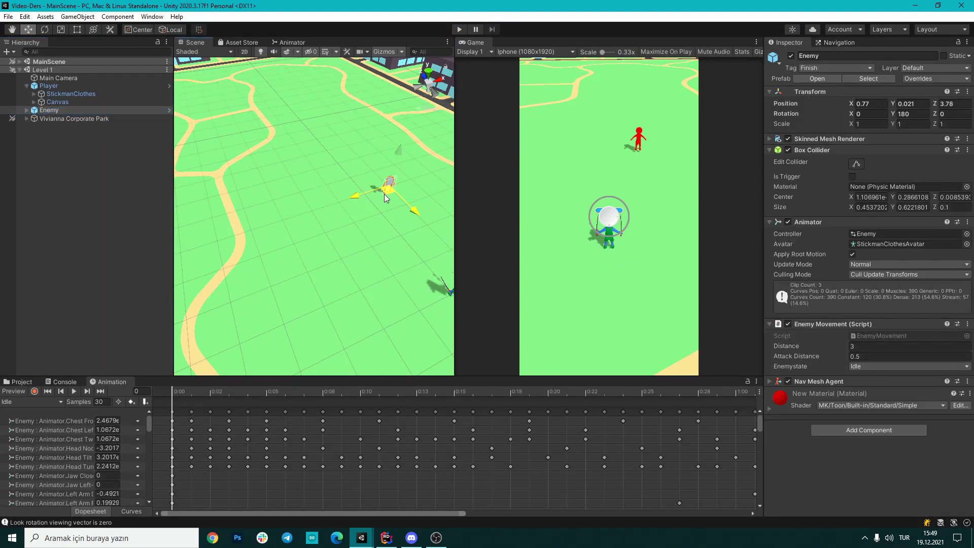
{"action": "mouse_move", "coordinate": [389, 185]}
{"action": "left_mouse_down"}
{"action": "mouse_move", "coordinate": [346, 181]}
{"action": "mouse_move", "coordinate": [395, 175]}
{"action": "mouse_move", "coordinate": [413, 184]}
{"action": "left_mouse_up"}
{"action": "key", "text": "ctrl+d"}
{"action": "key", "text": "ctrl+d"}
{"action": "key", "text": "ctrl+d"}
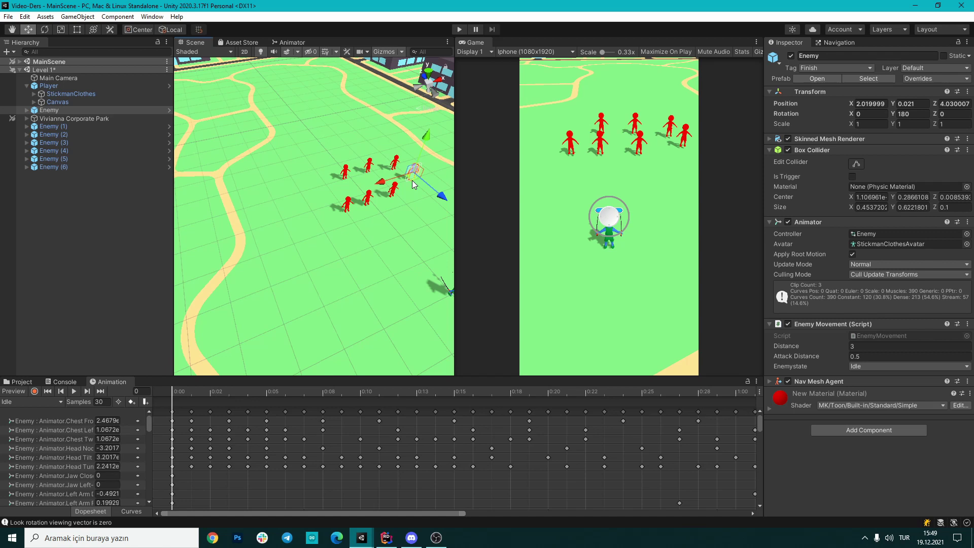
{"action": "key", "text": "ctrl+d"}
{"action": "left_click_drag", "start_coordinate": [413, 184], "coordinate": [324, 198]}
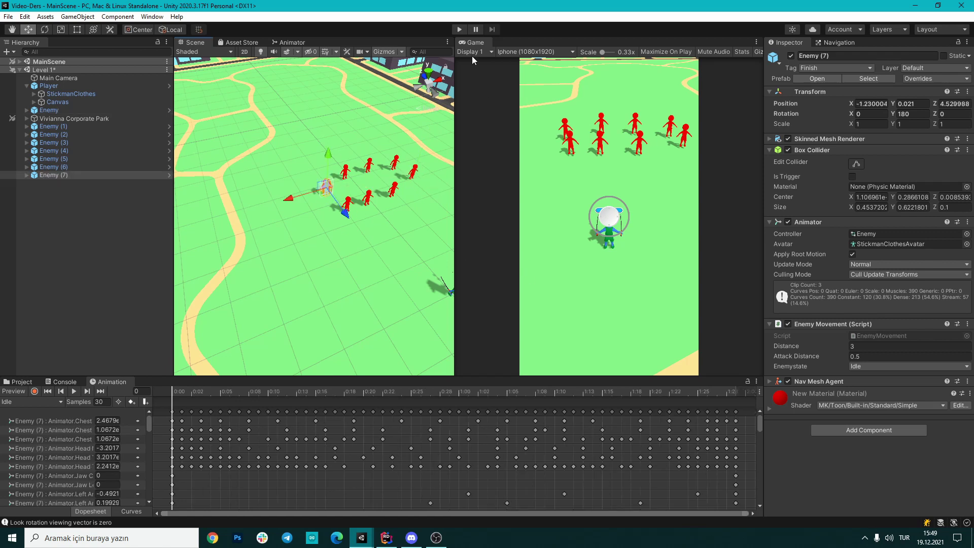
Step: Run two test plays, steering the player into the enemy group
{"action": "left_click", "coordinate": [460, 31]}
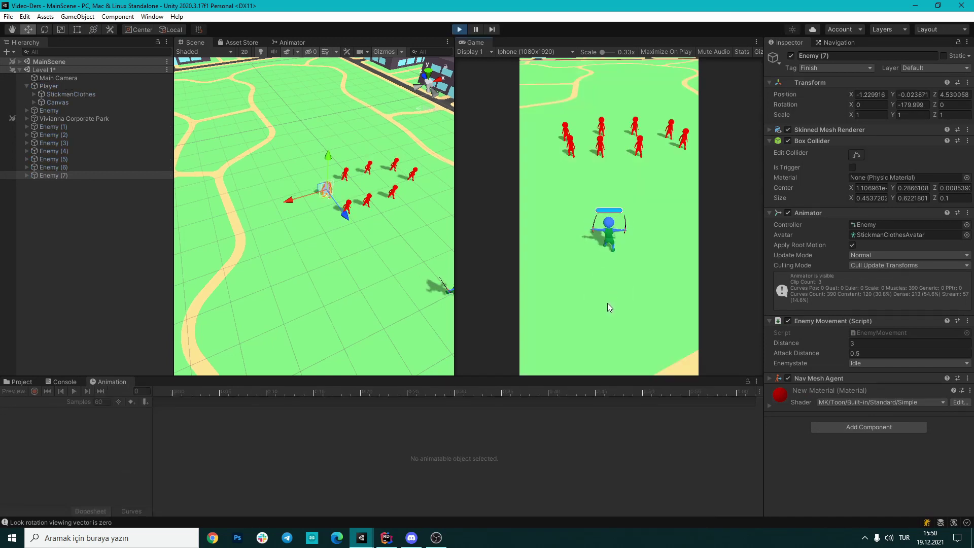
{"action": "left_click_drag", "start_coordinate": [605, 307], "coordinate": [617, 296]}
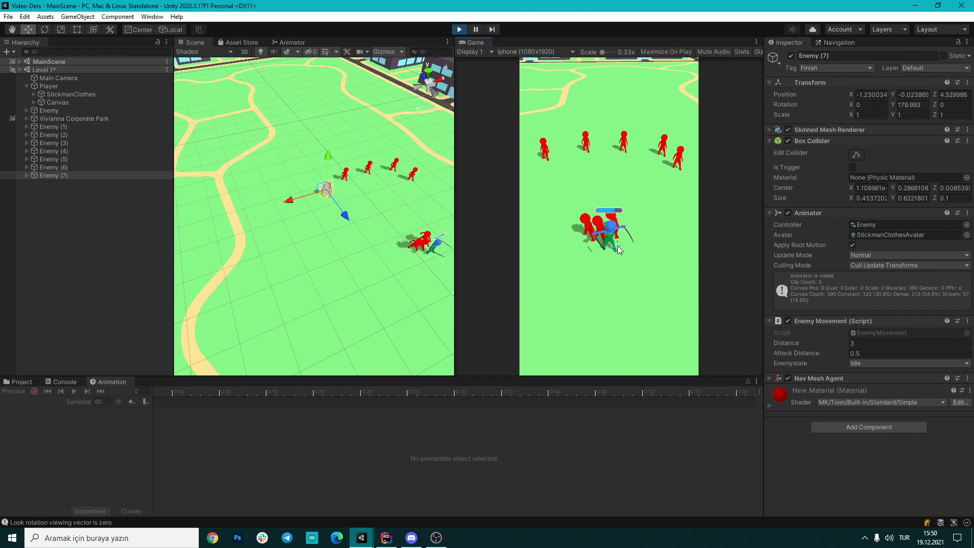
{"action": "left_click", "coordinate": [460, 29]}
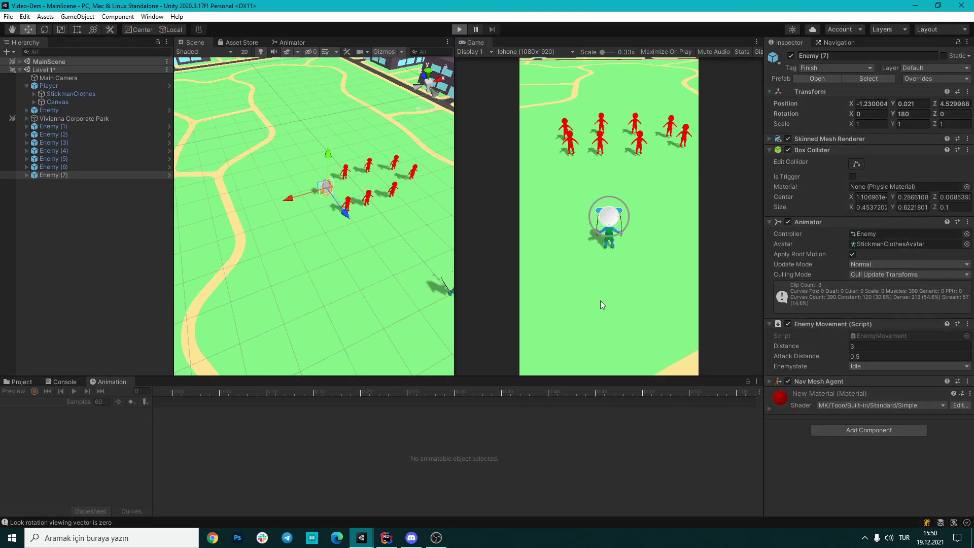
{"action": "key", "text": "ctrl+p"}
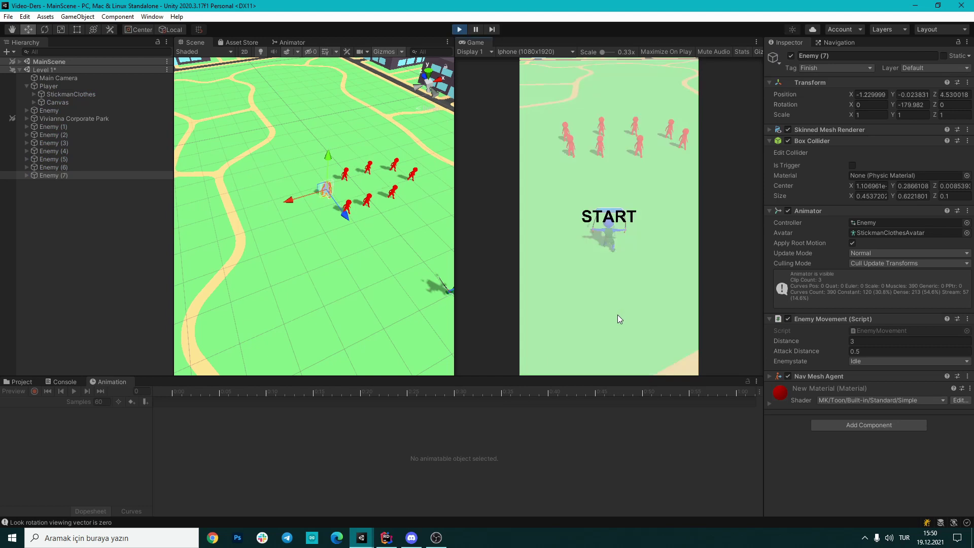
{"action": "mouse_move", "coordinate": [613, 305]}
{"action": "left_mouse_down"}
{"action": "mouse_move", "coordinate": [606, 287]}
{"action": "mouse_move", "coordinate": [653, 268]}
{"action": "mouse_move", "coordinate": [582, 303]}
{"action": "mouse_move", "coordinate": [635, 325]}
{"action": "mouse_move", "coordinate": [616, 293]}
{"action": "left_mouse_up"}
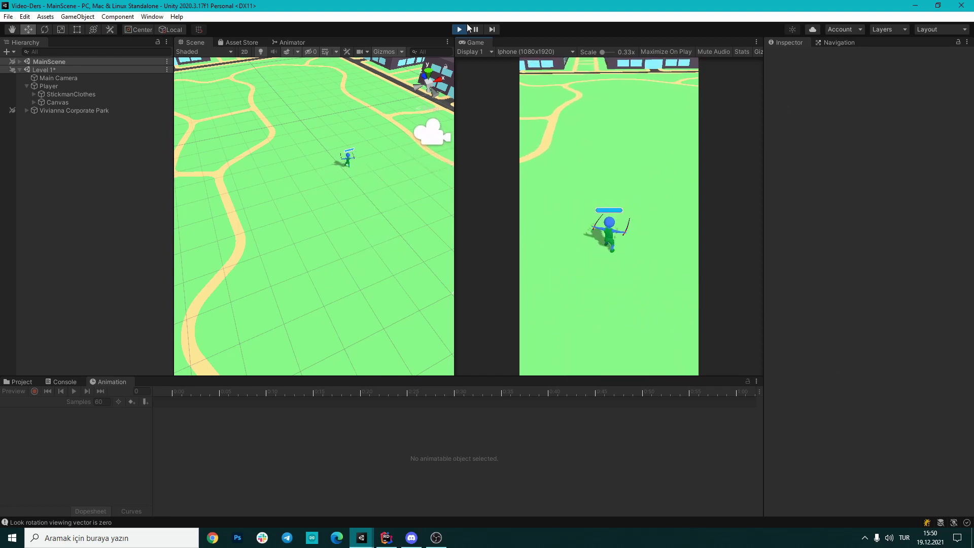
{"action": "left_click", "coordinate": [458, 30]}
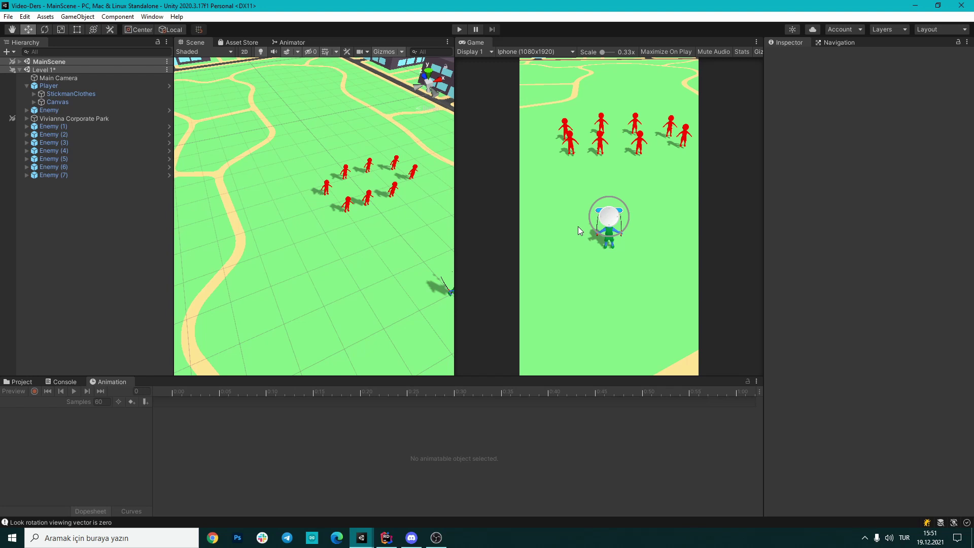
Step: Switch to A01_Spin-and-Cut, set the Game view to Simulator on Apple iPhone 12, and press Play
{"action": "mouse_move", "coordinate": [361, 543]}
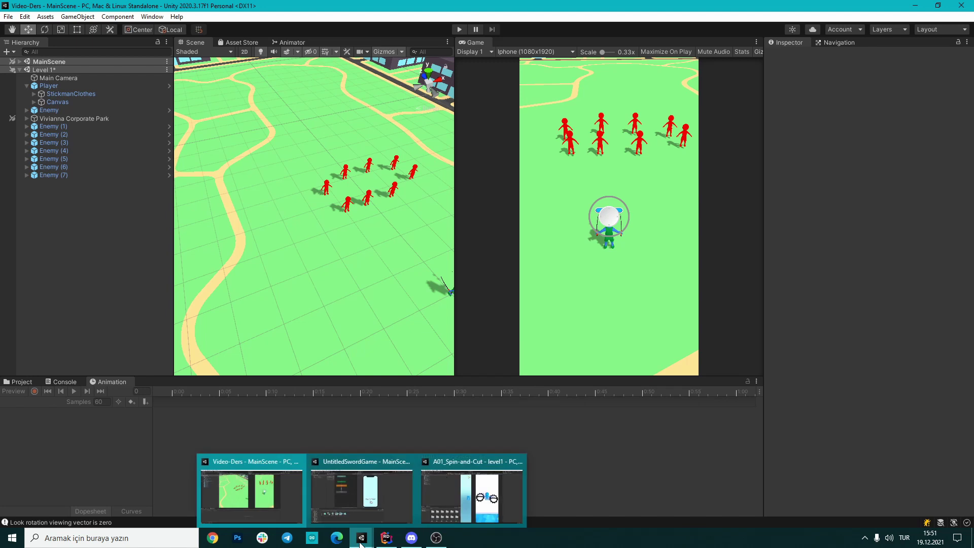
{"action": "left_click", "coordinate": [472, 488]}
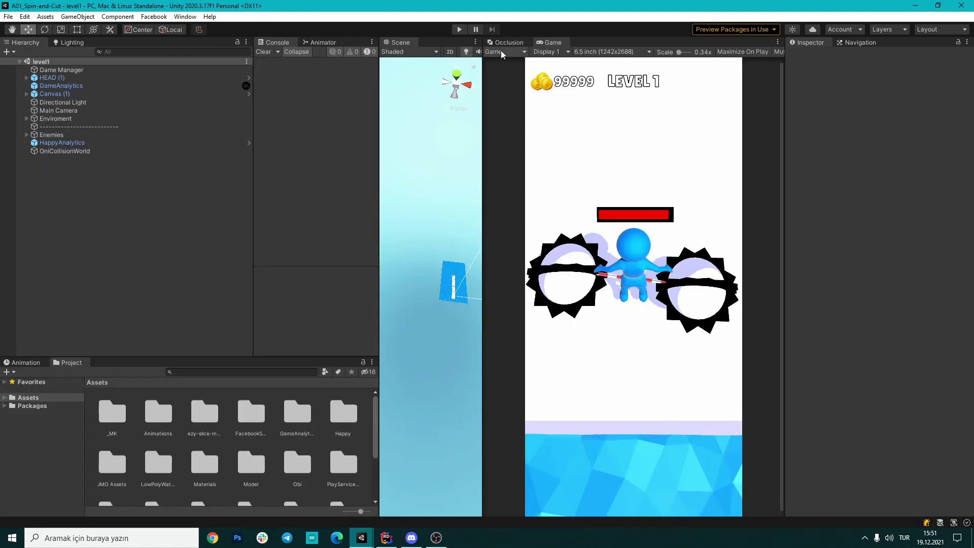
{"action": "left_click", "coordinate": [512, 56]}
{"action": "left_click", "coordinate": [510, 63]}
{"action": "left_click", "coordinate": [546, 52]}
{"action": "left_click", "coordinate": [571, 154]}
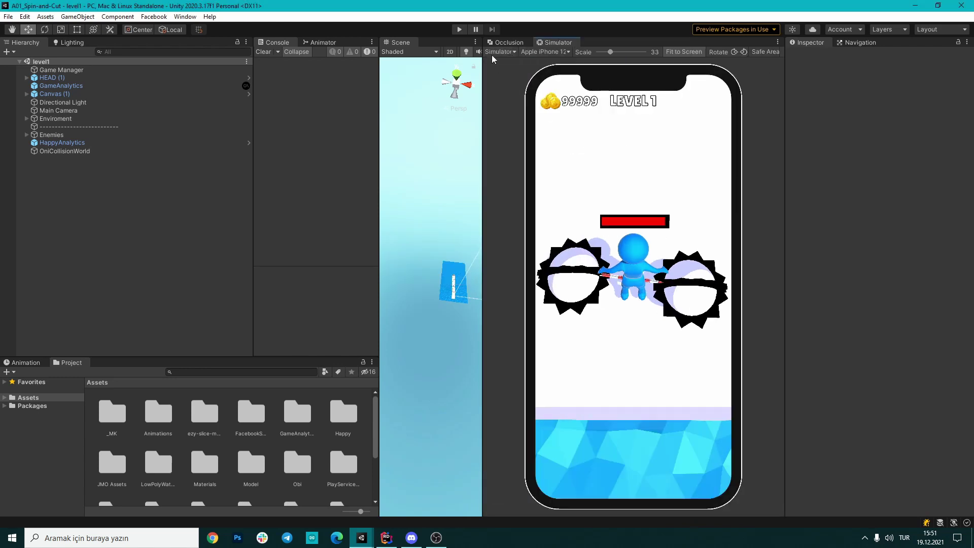
{"action": "left_click", "coordinate": [461, 30]}
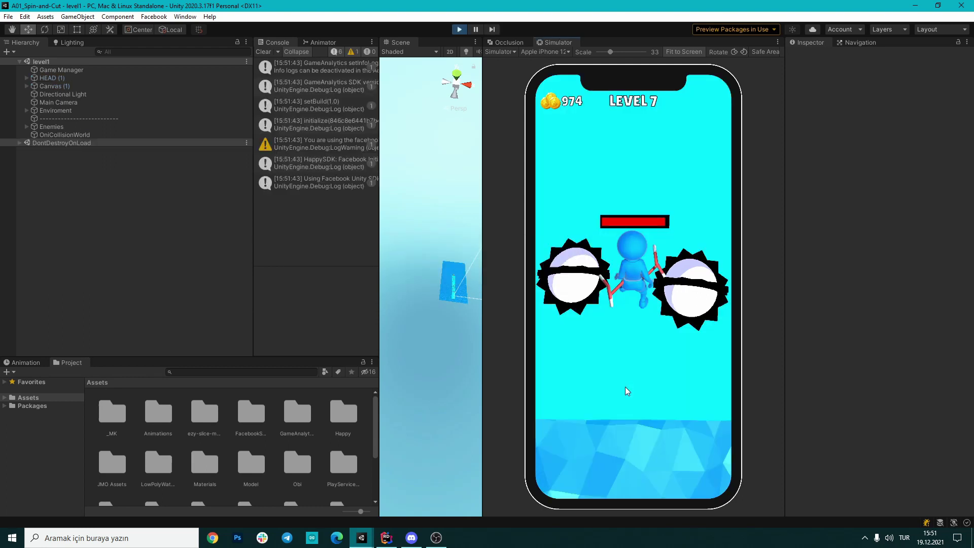
Step: Play through levels 7 to 9, steering the runner through enemies, coins and math gates
{"action": "left_click", "coordinate": [627, 394]}
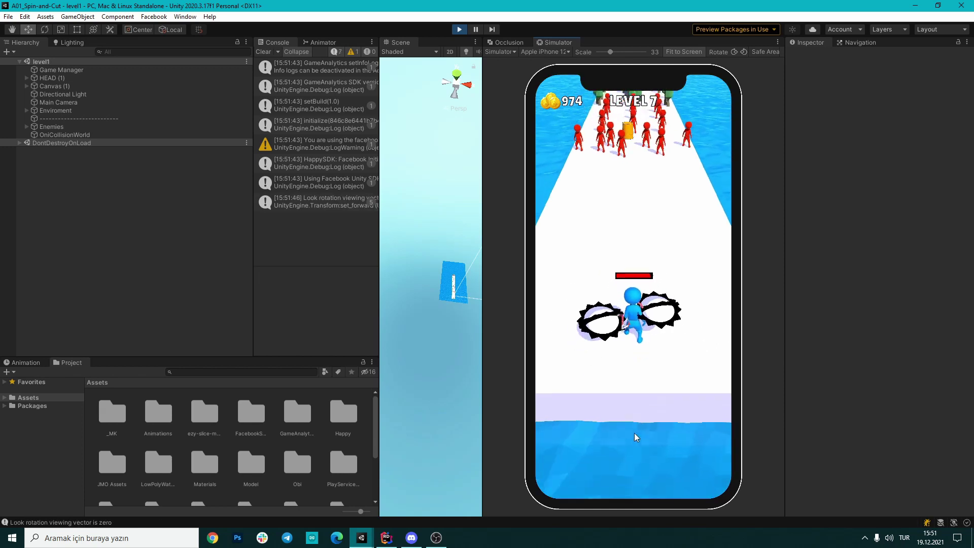
{"action": "left_click_drag", "start_coordinate": [638, 401], "coordinate": [652, 352]}
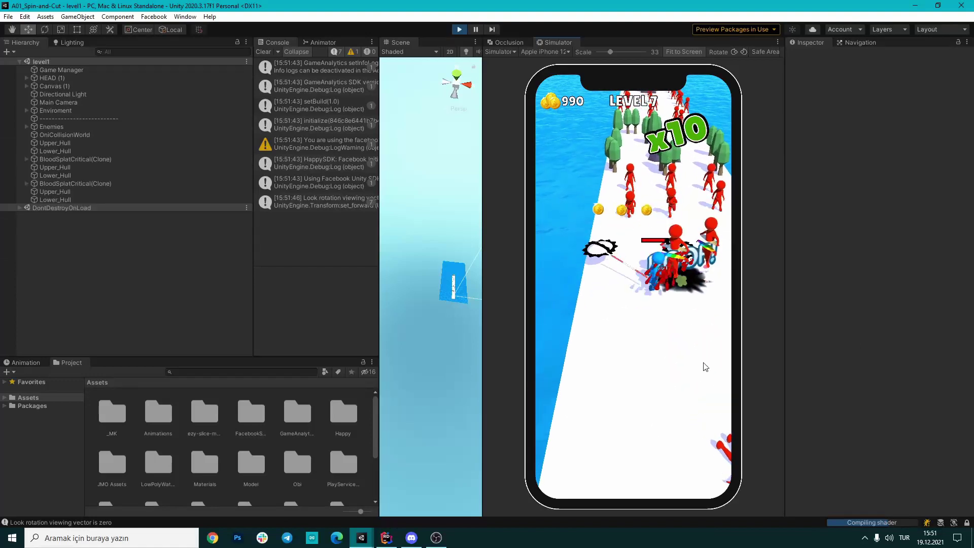
{"action": "mouse_move", "coordinate": [613, 409]}
{"action": "left_mouse_down"}
{"action": "mouse_move", "coordinate": [535, 394]}
{"action": "mouse_move", "coordinate": [638, 287]}
{"action": "left_mouse_up"}
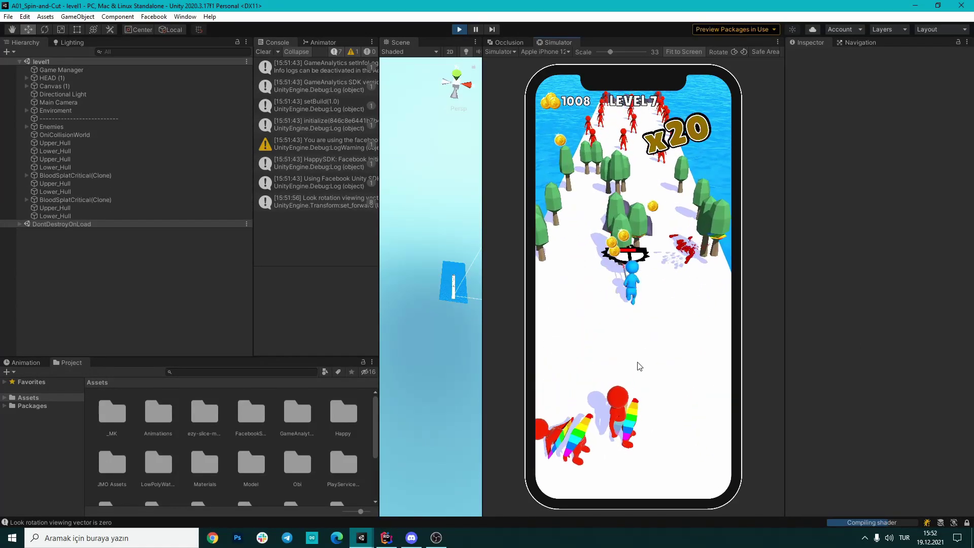
{"action": "mouse_move", "coordinate": [643, 340]}
{"action": "left_mouse_down"}
{"action": "mouse_move", "coordinate": [655, 288]}
{"action": "mouse_move", "coordinate": [600, 402]}
{"action": "mouse_move", "coordinate": [657, 268]}
{"action": "mouse_move", "coordinate": [598, 333]}
{"action": "mouse_move", "coordinate": [670, 252]}
{"action": "mouse_move", "coordinate": [653, 292]}
{"action": "left_mouse_up"}
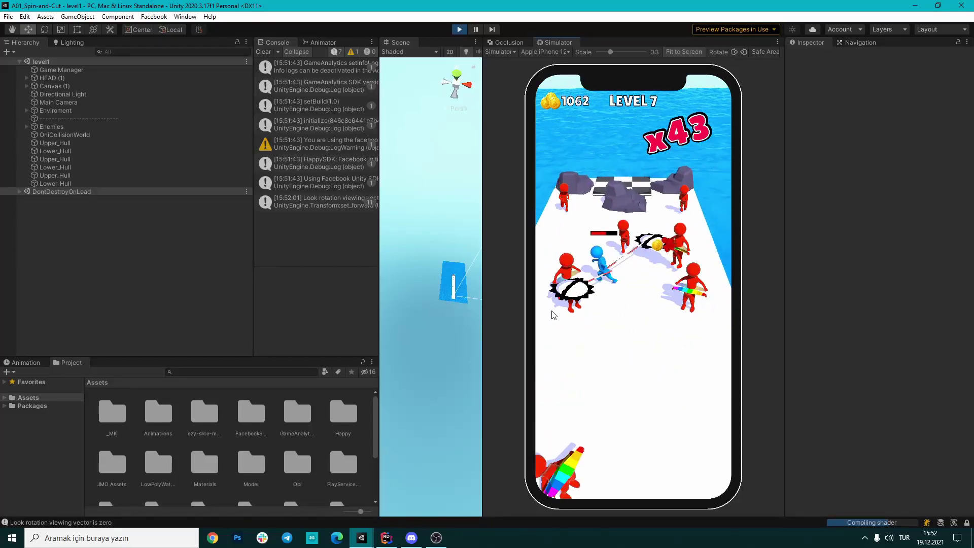
{"action": "mouse_move", "coordinate": [654, 292]}
{"action": "left_mouse_down"}
{"action": "mouse_move", "coordinate": [632, 257]}
{"action": "mouse_move", "coordinate": [656, 326]}
{"action": "mouse_move", "coordinate": [645, 290]}
{"action": "left_mouse_up"}
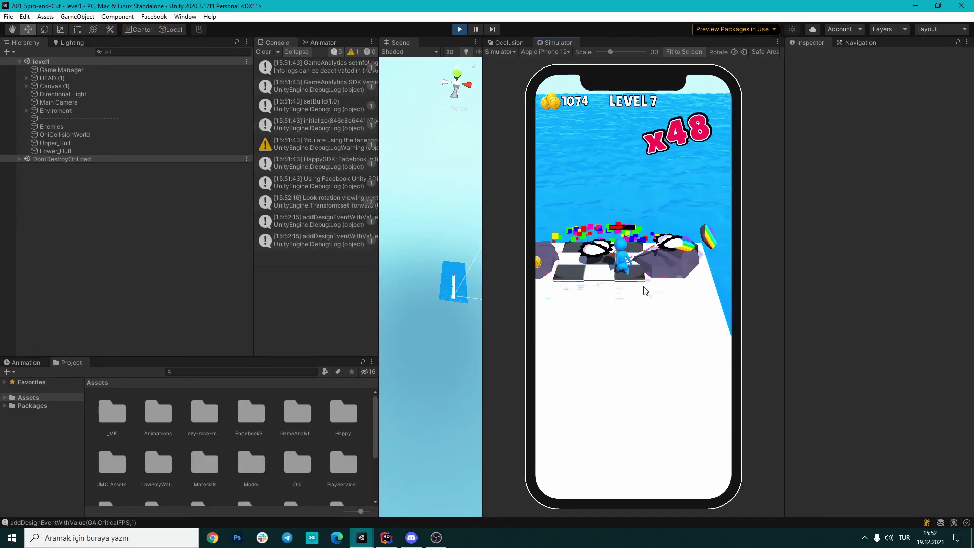
{"action": "mouse_move", "coordinate": [629, 349]}
{"action": "left_mouse_down"}
{"action": "mouse_move", "coordinate": [621, 312]}
{"action": "mouse_move", "coordinate": [707, 371]}
{"action": "mouse_move", "coordinate": [662, 314]}
{"action": "mouse_move", "coordinate": [597, 326]}
{"action": "mouse_move", "coordinate": [623, 402]}
{"action": "left_mouse_up"}
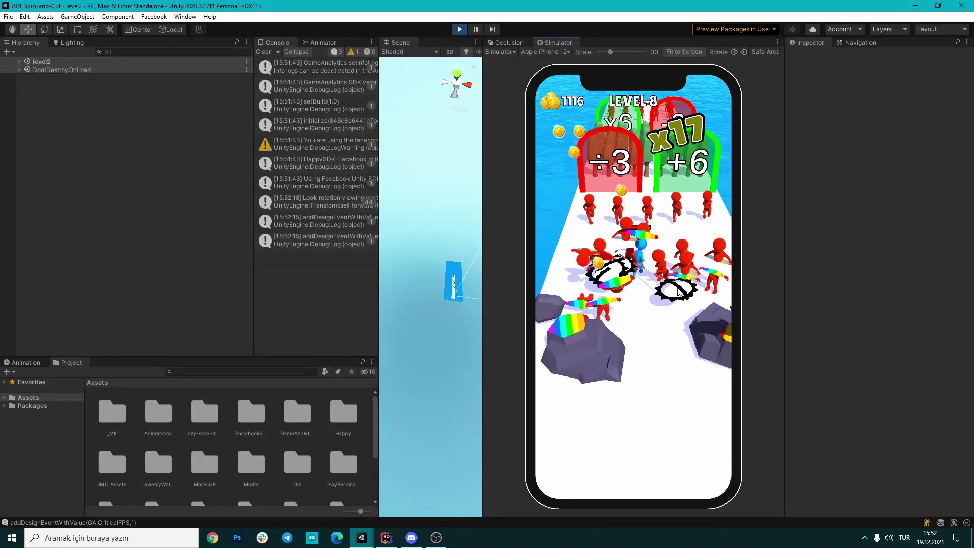
{"action": "left_click_drag", "start_coordinate": [623, 409], "coordinate": [641, 288]}
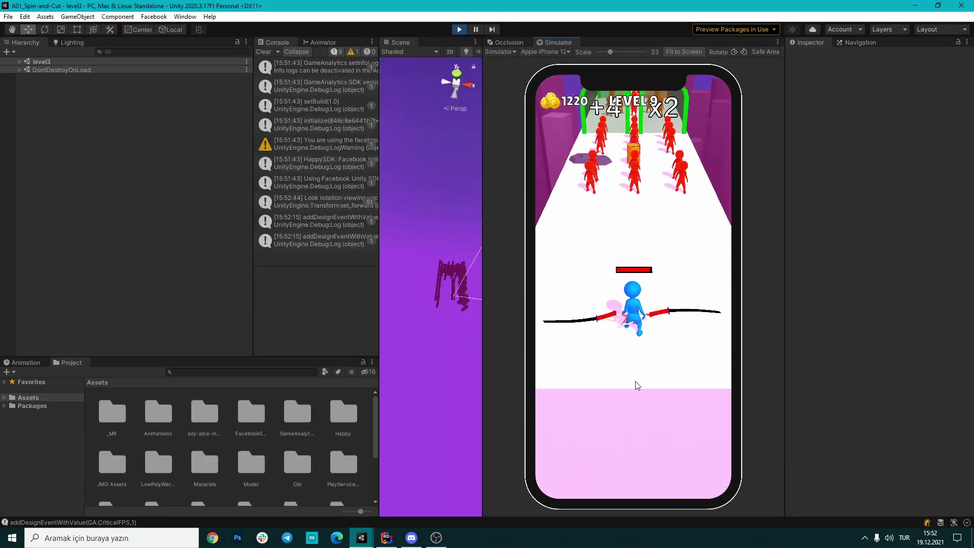
{"action": "mouse_move", "coordinate": [645, 289]}
{"action": "left_mouse_down"}
{"action": "mouse_move", "coordinate": [613, 322]}
{"action": "mouse_move", "coordinate": [587, 258]}
{"action": "left_mouse_up"}
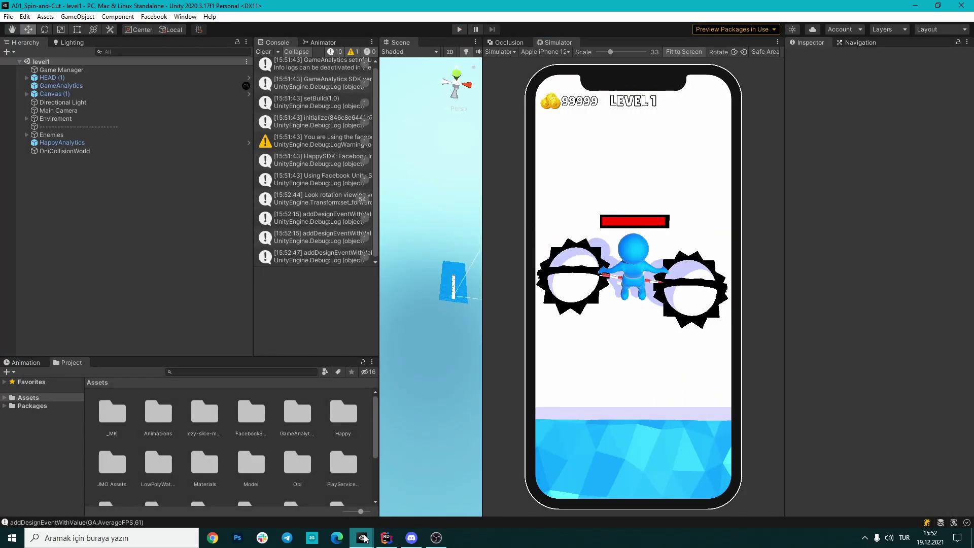
Step: Stop Spin-and-Cut, switch to UntitledSwordGame and play its first level
{"action": "left_click", "coordinate": [364, 538]}
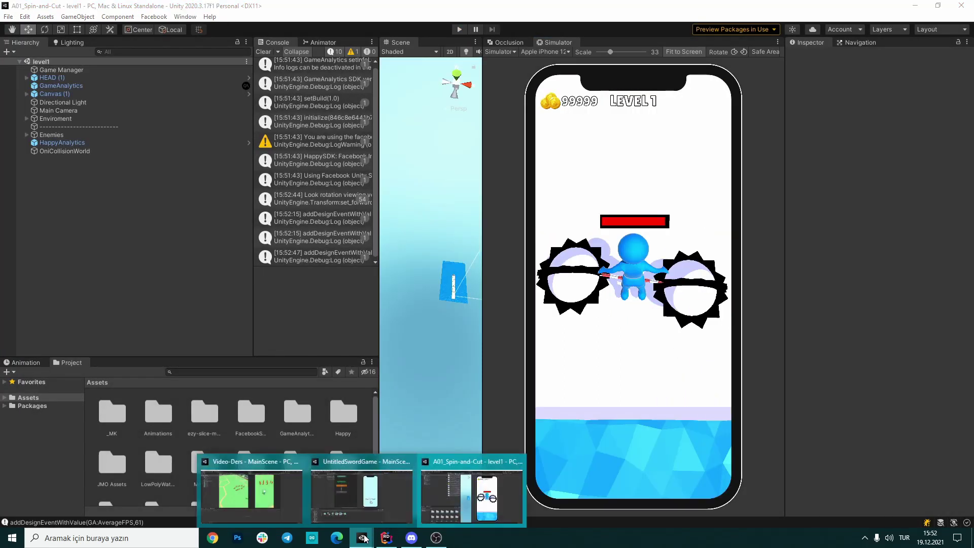
{"action": "left_click", "coordinate": [367, 507]}
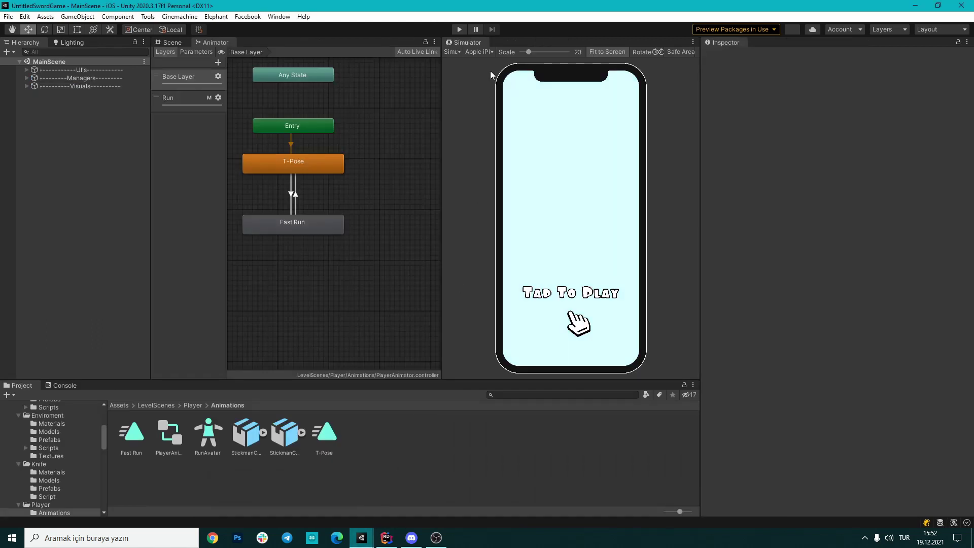
{"action": "left_click", "coordinate": [459, 32]}
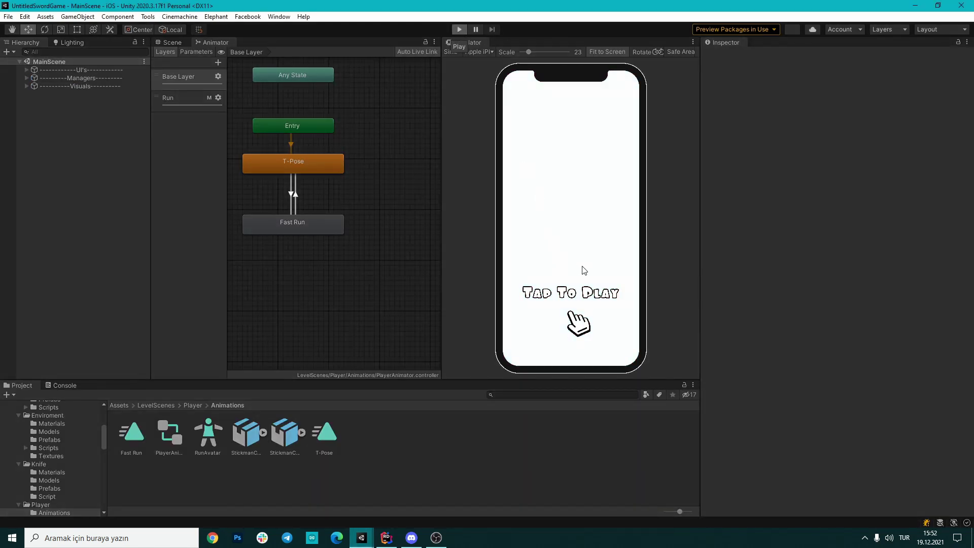
{"action": "left_click", "coordinate": [572, 321]}
{"action": "mouse_move", "coordinate": [539, 323]}
{"action": "left_mouse_down"}
{"action": "mouse_move", "coordinate": [602, 318]}
{"action": "mouse_move", "coordinate": [561, 315]}
{"action": "left_mouse_up"}
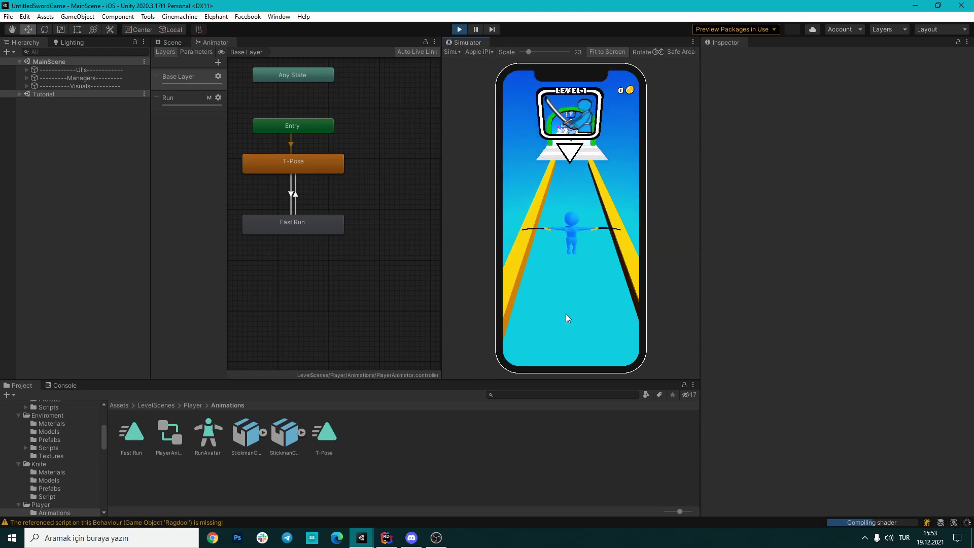
{"action": "left_click", "coordinate": [567, 318]}
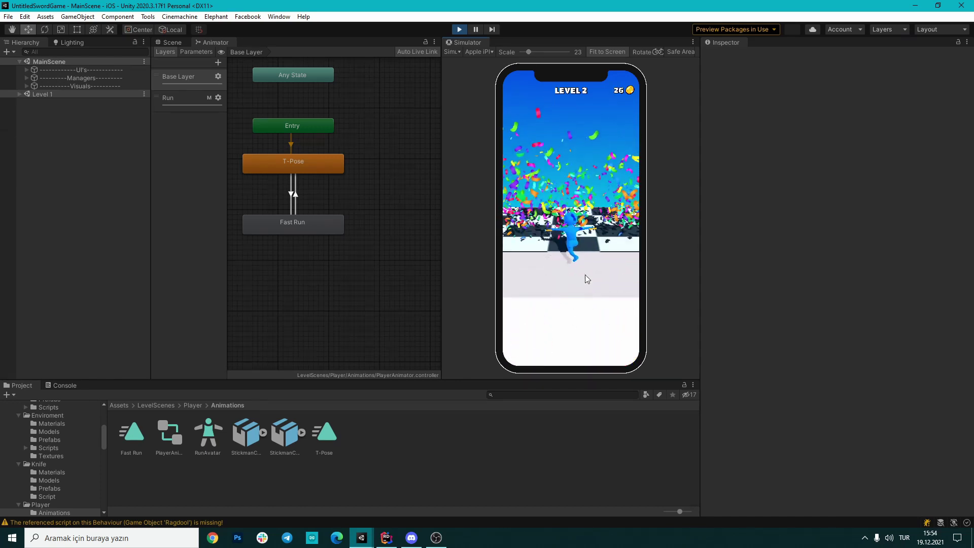
Step: Continue to Level 3, restart it after failing, then stop play mode
{"action": "left_click", "coordinate": [580, 311]}
{"action": "left_click", "coordinate": [573, 302]}
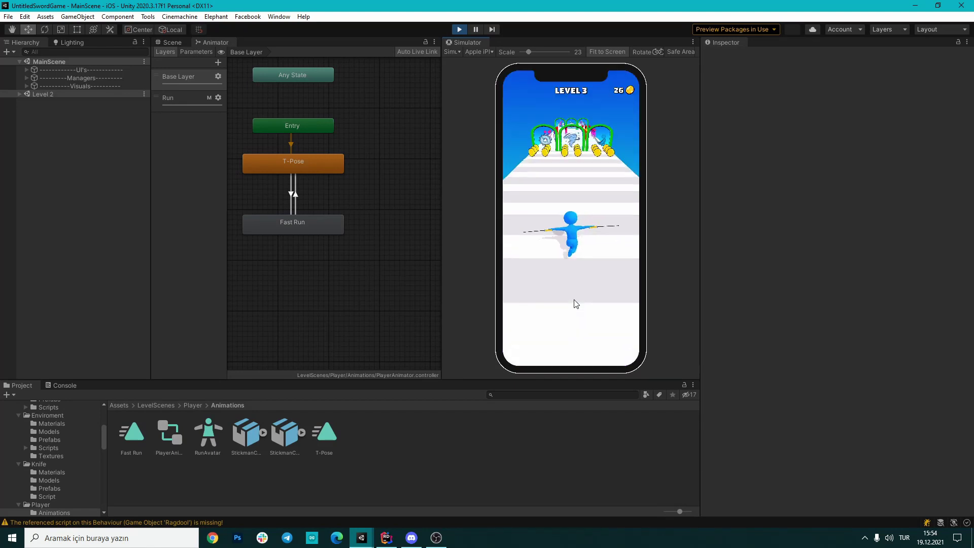
{"action": "mouse_move", "coordinate": [569, 296]}
{"action": "left_mouse_down"}
{"action": "mouse_move", "coordinate": [531, 300]}
{"action": "mouse_move", "coordinate": [553, 313]}
{"action": "mouse_move", "coordinate": [511, 317]}
{"action": "mouse_move", "coordinate": [540, 315]}
{"action": "left_mouse_up"}
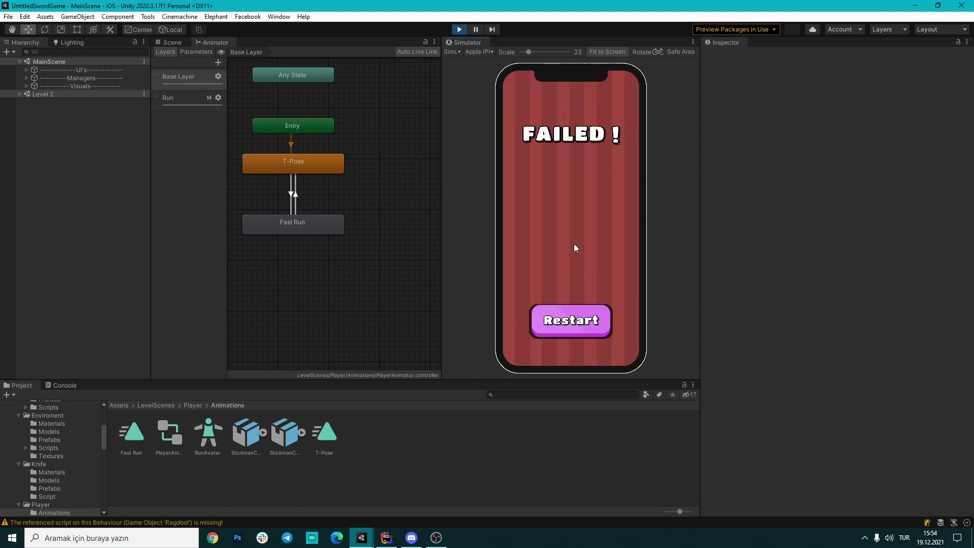
{"action": "left_click", "coordinate": [582, 320]}
{"action": "left_click", "coordinate": [577, 322]}
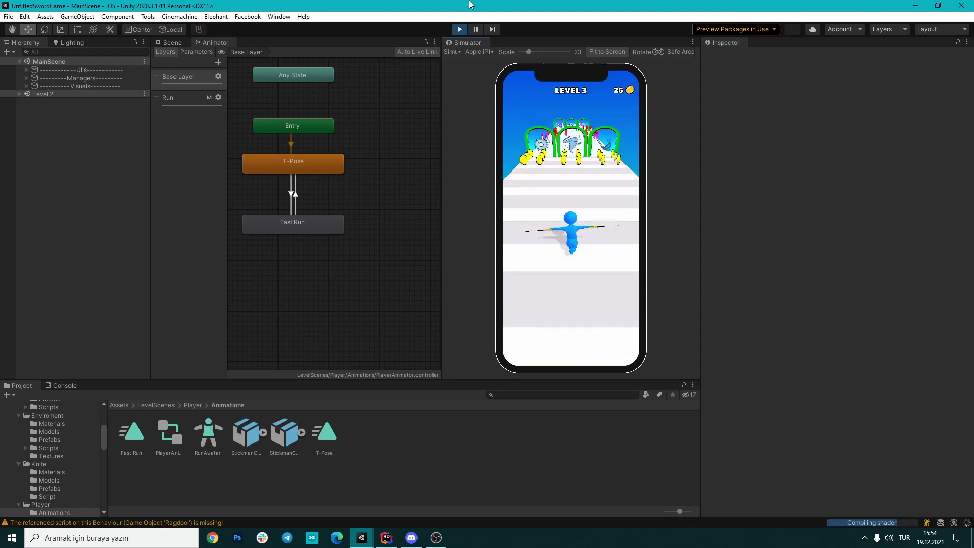
{"action": "left_click", "coordinate": [459, 29]}
Step: Bring up the Video-Ders project, enter Play mode and tap START
{"action": "mouse_move", "coordinate": [359, 543]}
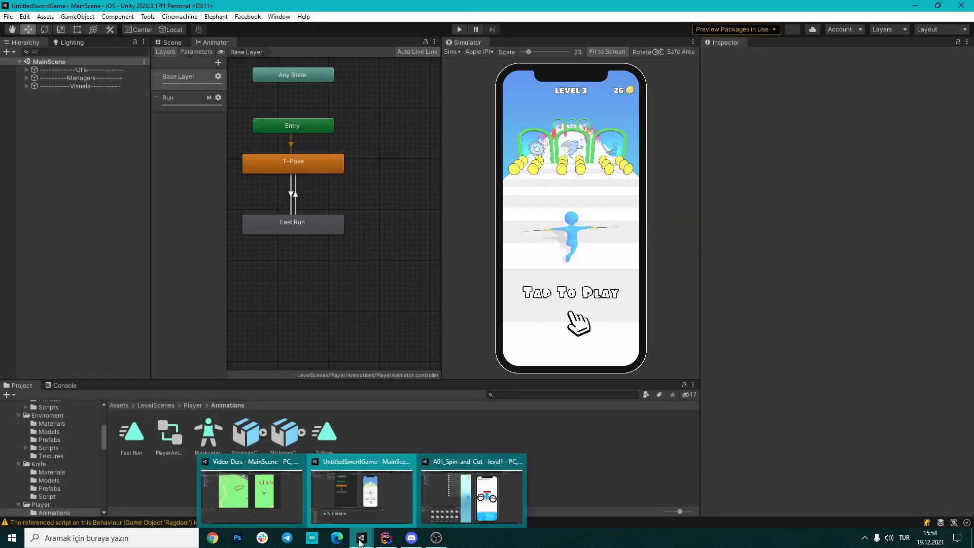
{"action": "left_click", "coordinate": [284, 497]}
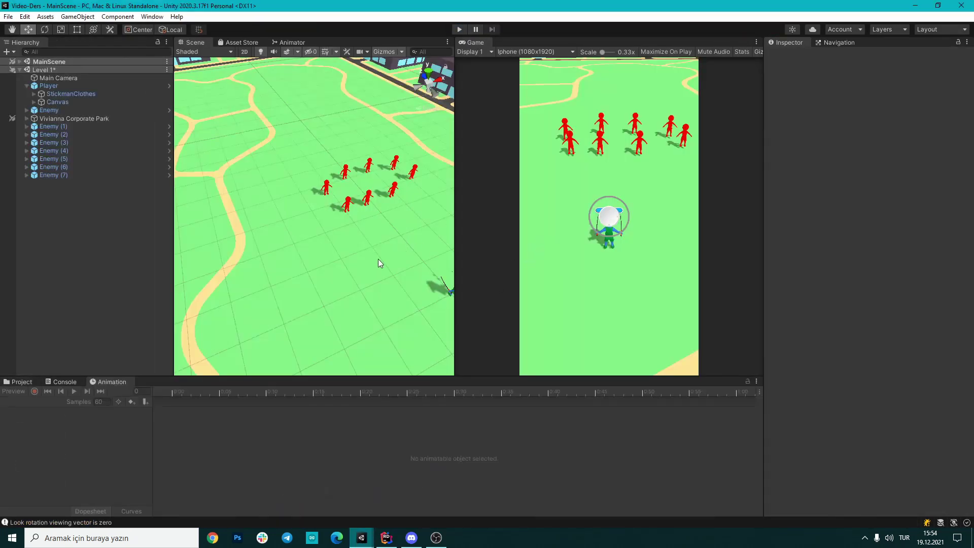
{"action": "scroll", "coordinate": [378, 259], "scroll_direction": "down", "scroll_amount": 5}
{"action": "scroll", "coordinate": [376, 246], "scroll_direction": "up", "scroll_amount": 2}
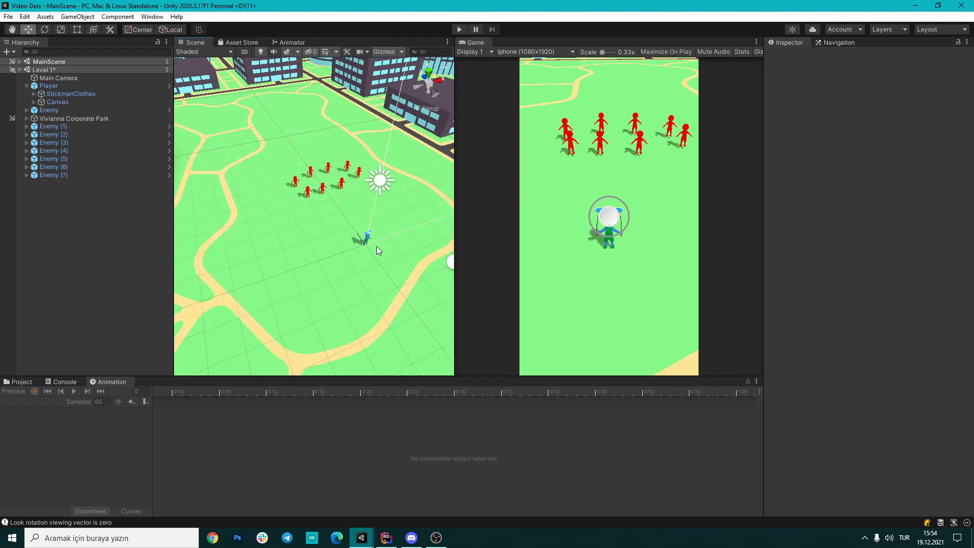
{"action": "left_click", "coordinate": [461, 30]}
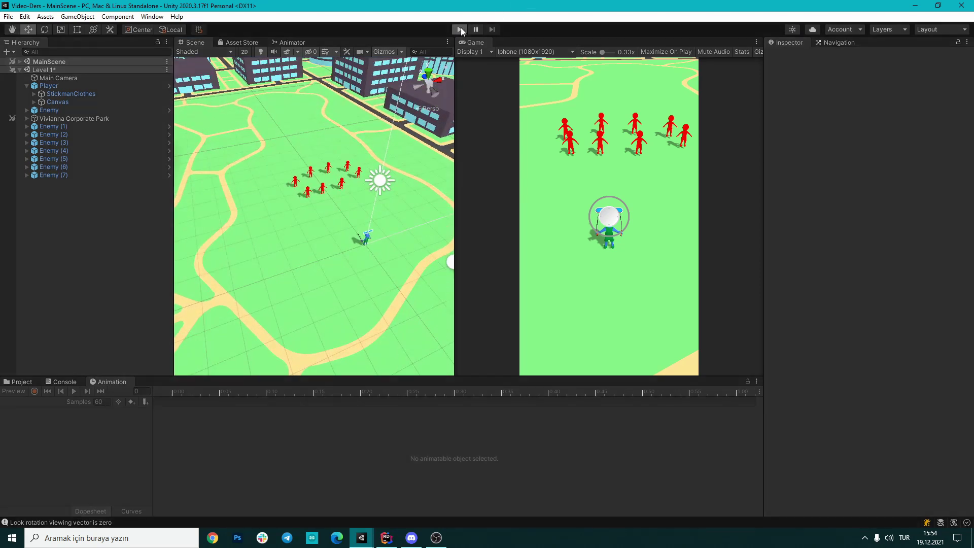
{"action": "left_click", "coordinate": [608, 291]}
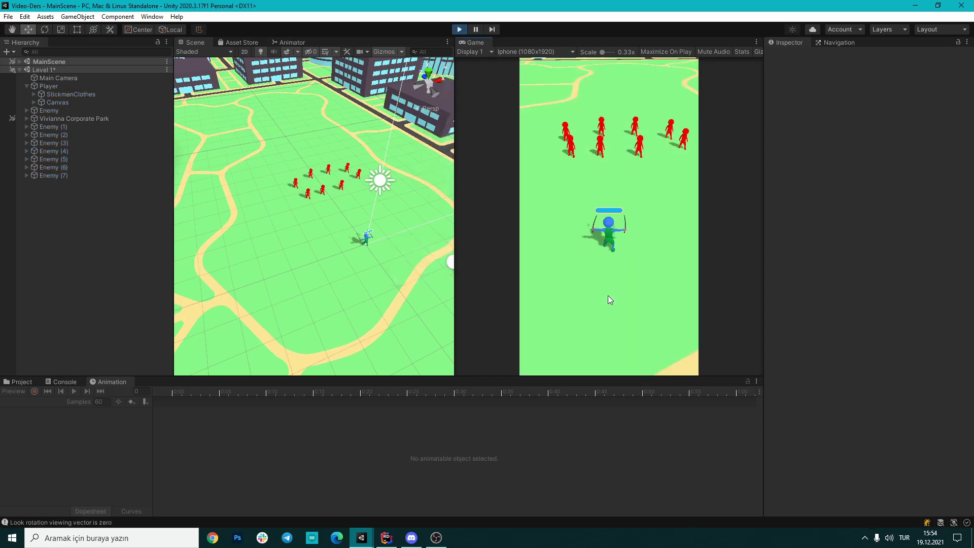
Step: Steer the stickman with the joystick through the red enemies until they're killed
{"action": "mouse_move", "coordinate": [608, 295]}
{"action": "left_mouse_down"}
{"action": "mouse_move", "coordinate": [613, 263]}
{"action": "mouse_move", "coordinate": [656, 296]}
{"action": "left_mouse_up"}
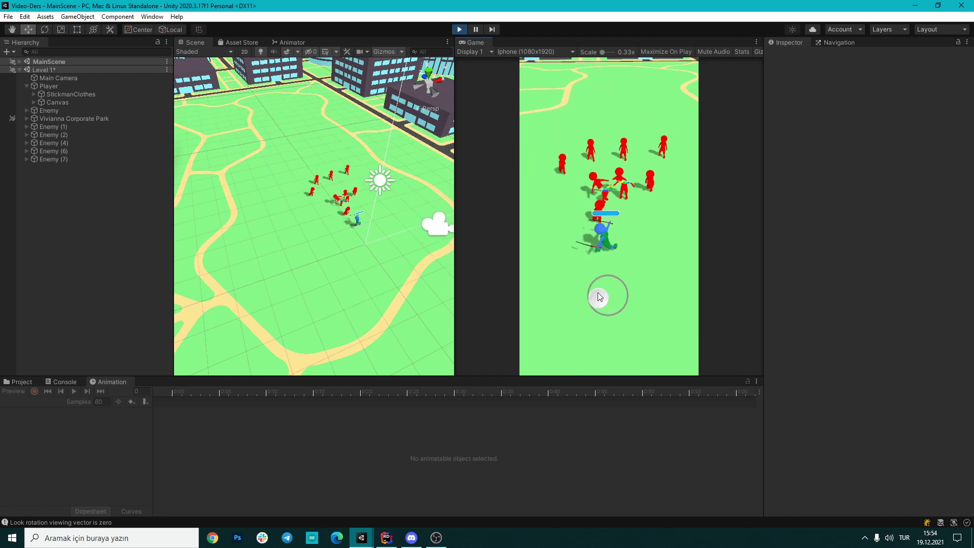
{"action": "left_click_drag", "start_coordinate": [580, 294], "coordinate": [583, 207]}
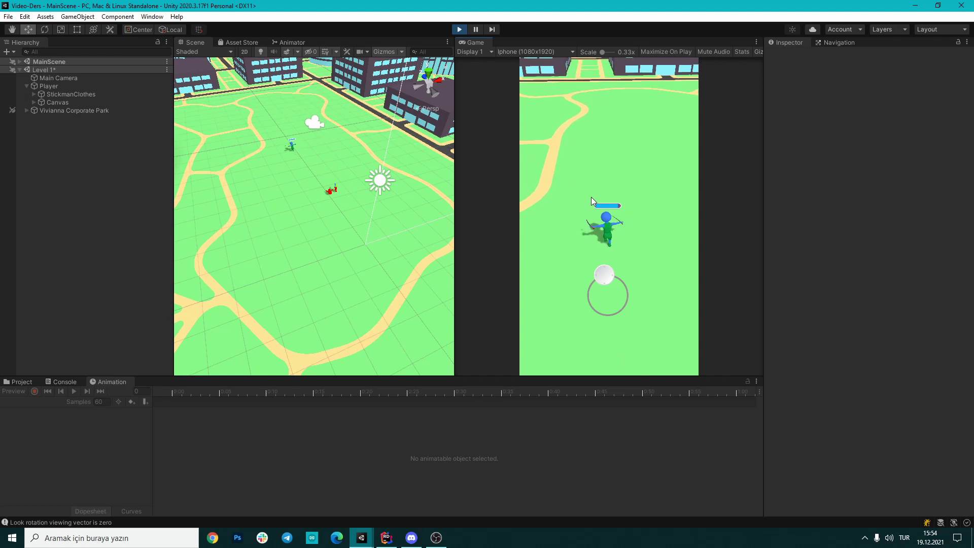
{"action": "mouse_move", "coordinate": [582, 202]}
{"action": "left_mouse_down"}
{"action": "mouse_move", "coordinate": [624, 349]}
{"action": "mouse_move", "coordinate": [580, 299]}
{"action": "left_mouse_up"}
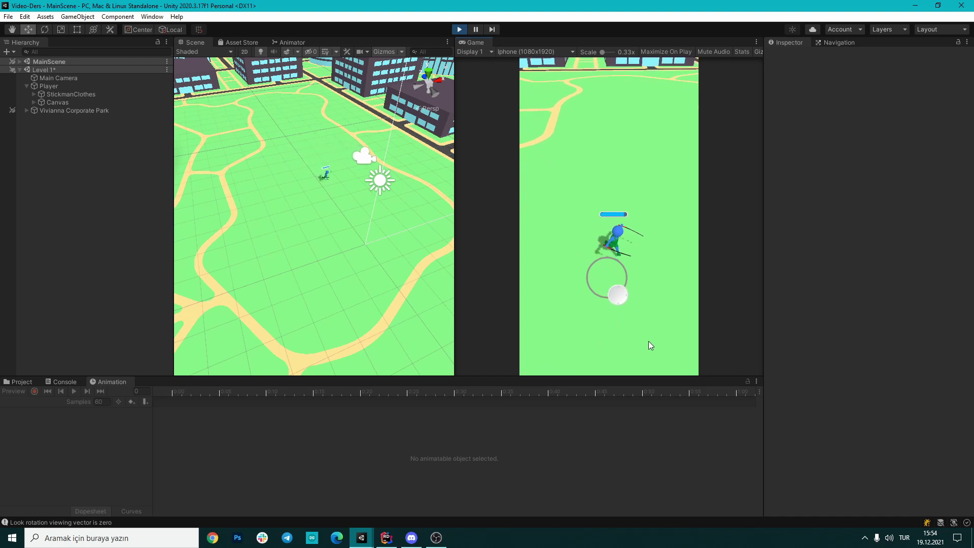
{"action": "left_click_drag", "start_coordinate": [649, 341], "coordinate": [649, 342]}
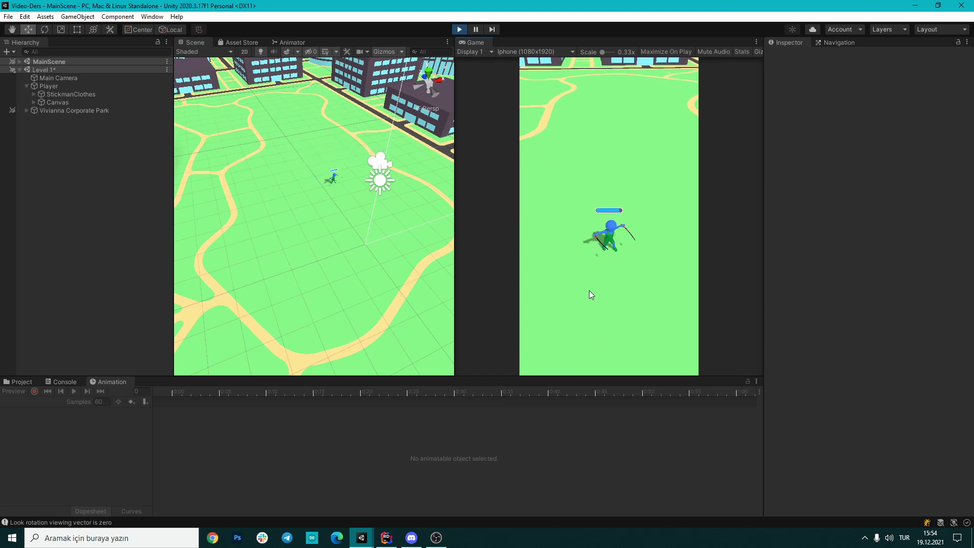
{"action": "left_click_drag", "start_coordinate": [633, 206], "coordinate": [617, 274]}
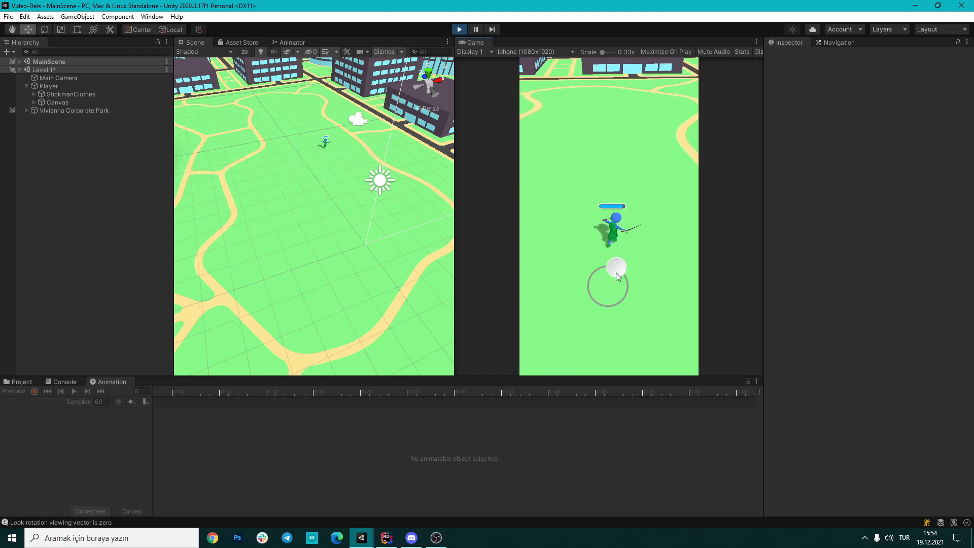
{"action": "left_click_drag", "start_coordinate": [603, 343], "coordinate": [618, 327]}
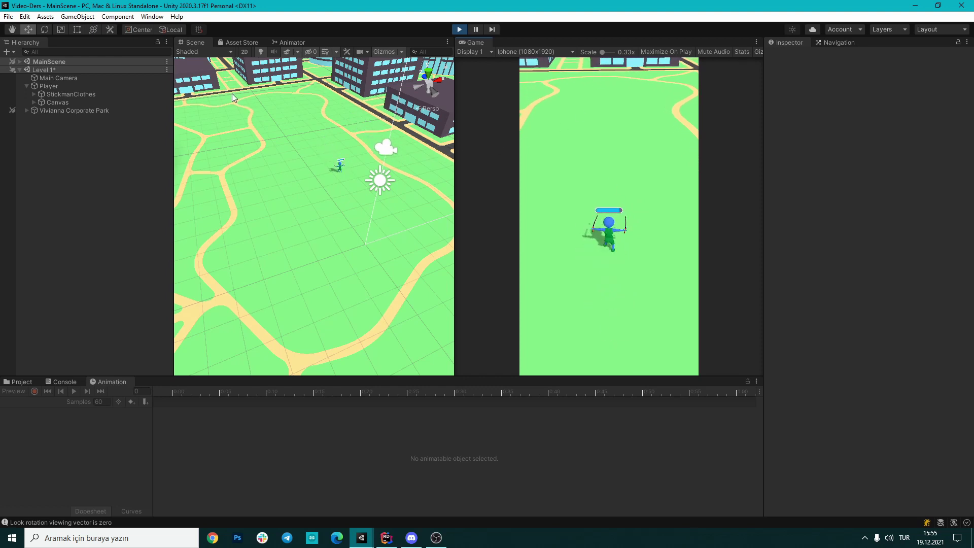
Step: Zoom out the Scene view and expand the Player's bone hierarchy
{"action": "scroll", "coordinate": [349, 167], "scroll_direction": "down", "scroll_amount": 3}
{"action": "right_click_drag", "start_coordinate": [349, 167], "coordinate": [280, 106]}
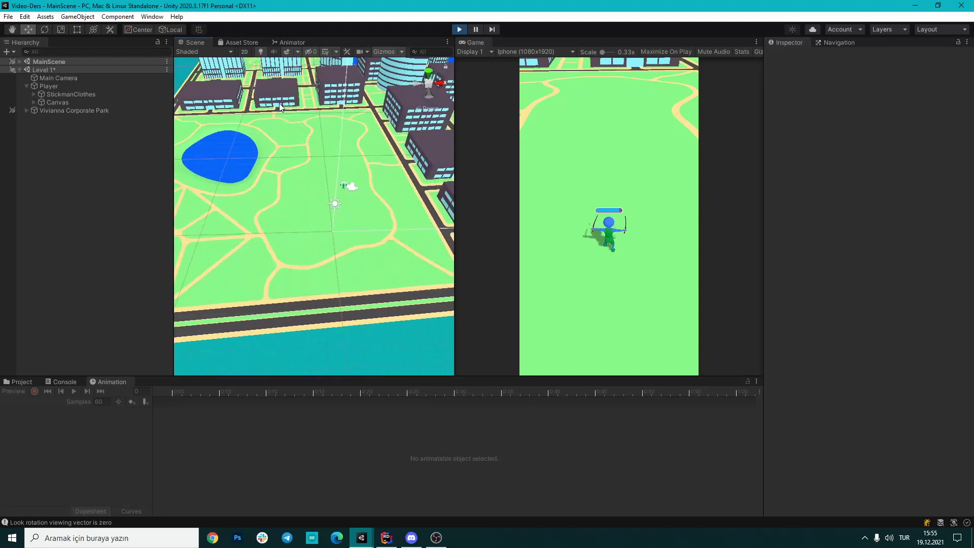
{"action": "left_click", "coordinate": [286, 285]}
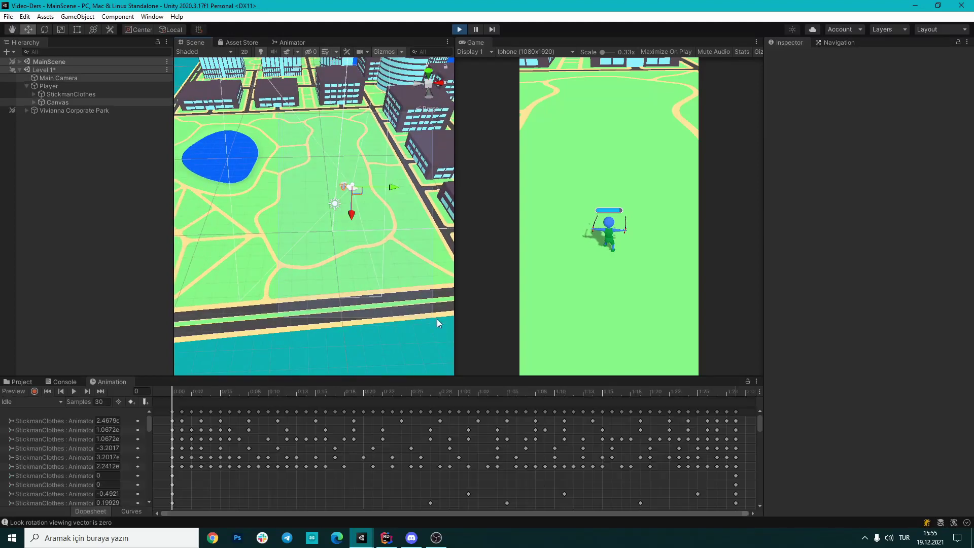
{"action": "left_click", "coordinate": [425, 294]}
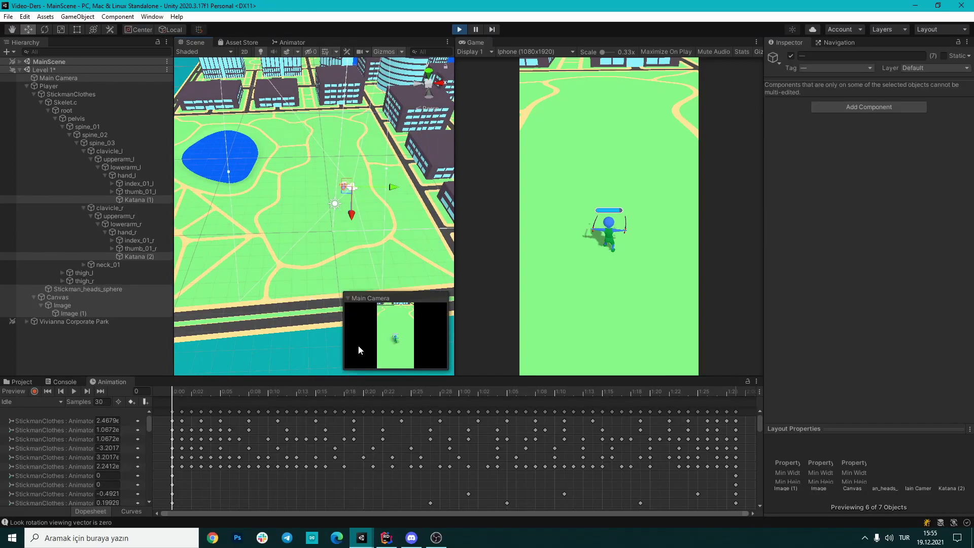
{"action": "left_click", "coordinate": [319, 323]}
{"action": "left_click_drag", "start_coordinate": [319, 324], "coordinate": [330, 221], "text": "alt"}
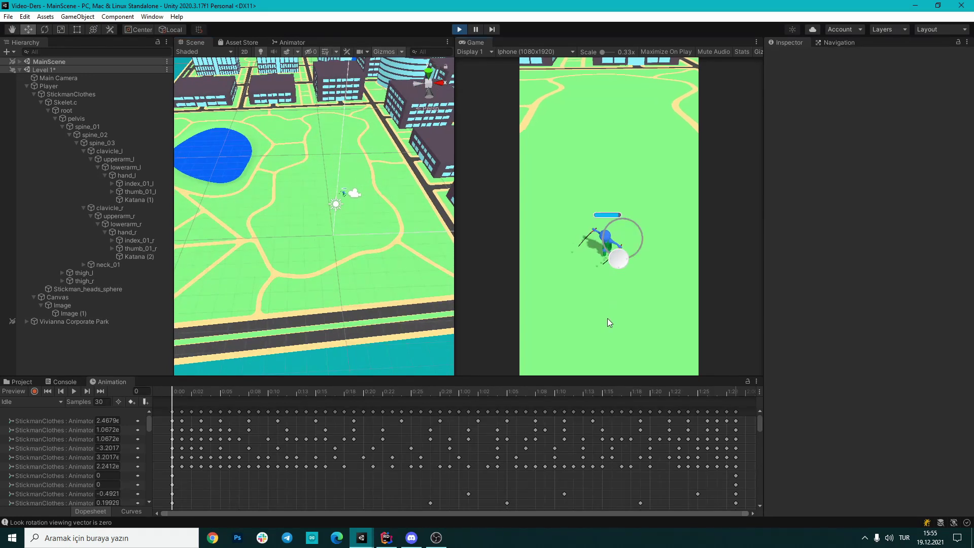
Step: Steer the character across the map in two test runs, then stop play to reset the scene
{"action": "left_click_drag", "start_coordinate": [635, 256], "coordinate": [629, 196]}
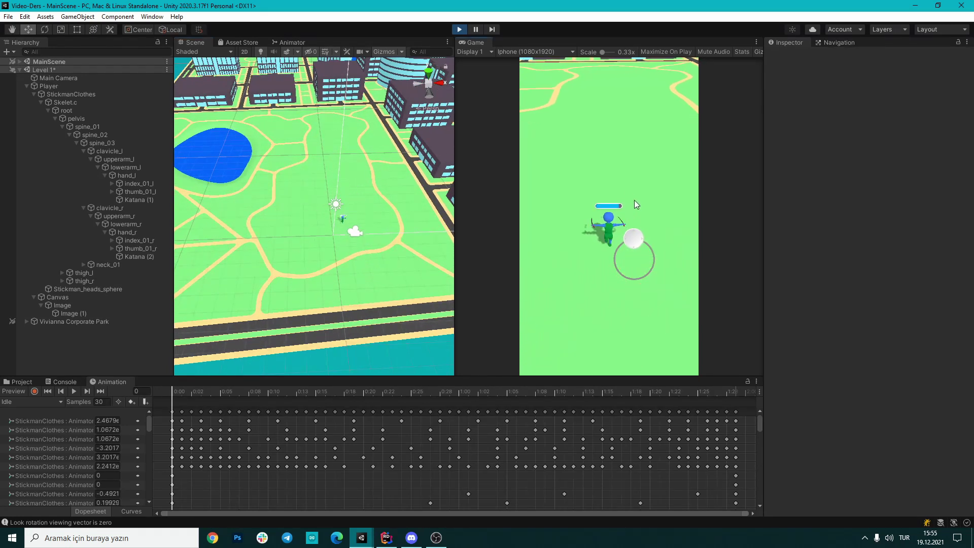
{"action": "left_click_drag", "start_coordinate": [629, 197], "coordinate": [633, 197]}
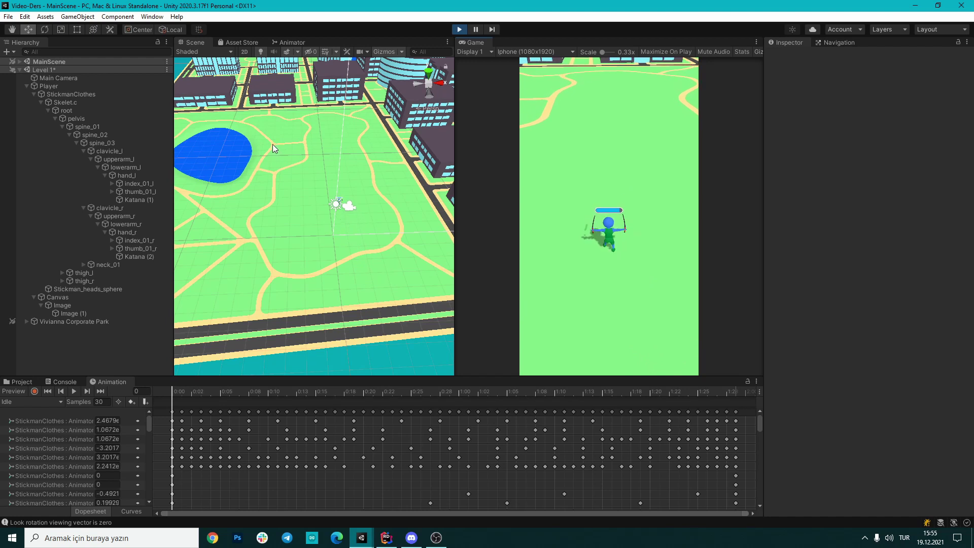
{"action": "left_click_drag", "start_coordinate": [273, 144], "coordinate": [401, 229]}
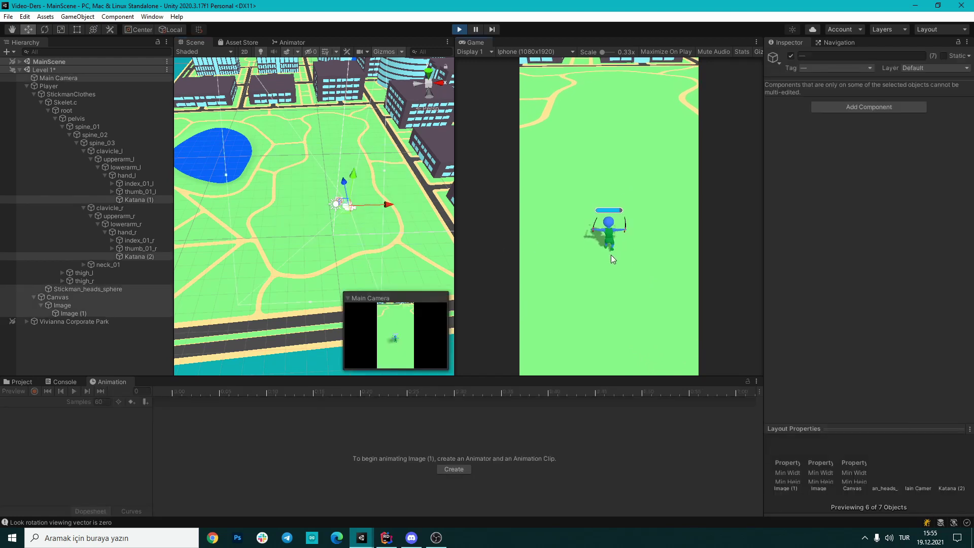
{"action": "mouse_move", "coordinate": [609, 245]}
{"action": "left_mouse_down"}
{"action": "mouse_move", "coordinate": [651, 222]}
{"action": "mouse_move", "coordinate": [581, 259]}
{"action": "mouse_move", "coordinate": [668, 244]}
{"action": "left_mouse_up"}
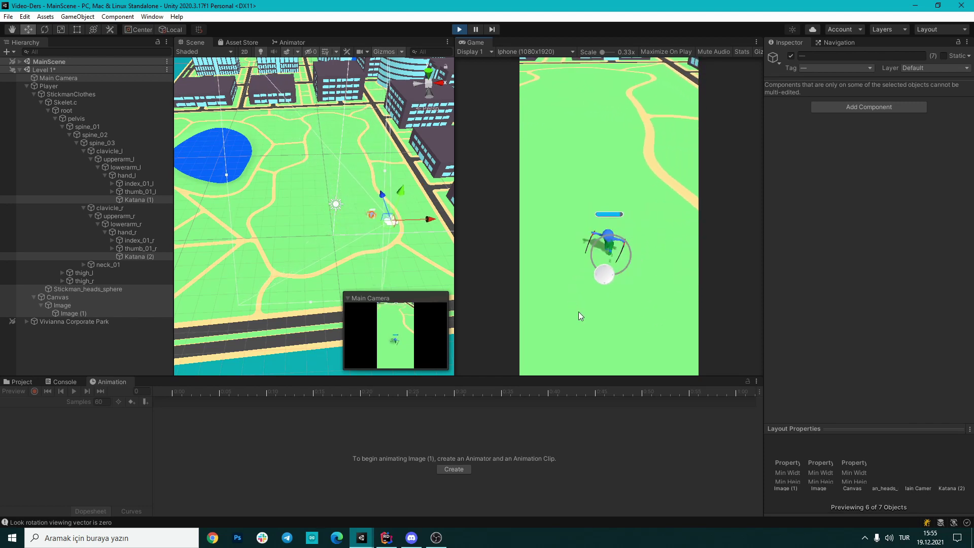
{"action": "left_click_drag", "start_coordinate": [668, 242], "coordinate": [553, 236]}
{"action": "left_click", "coordinate": [604, 275]}
{"action": "left_click", "coordinate": [459, 30]}
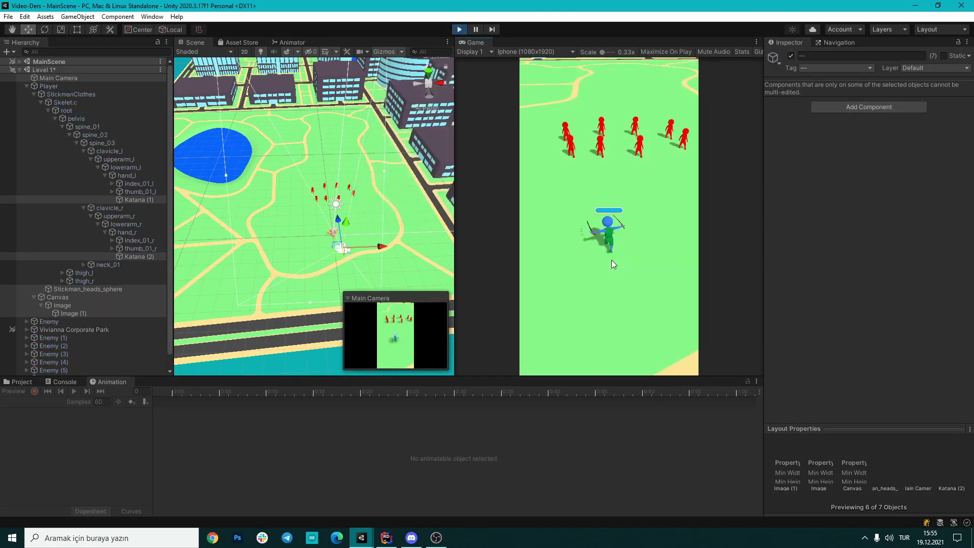
{"action": "mouse_move", "coordinate": [604, 294]}
{"action": "left_mouse_down"}
{"action": "mouse_move", "coordinate": [595, 254]}
{"action": "mouse_move", "coordinate": [586, 293]}
{"action": "mouse_move", "coordinate": [595, 244]}
{"action": "mouse_move", "coordinate": [626, 316]}
{"action": "mouse_move", "coordinate": [561, 293]}
{"action": "mouse_move", "coordinate": [602, 349]}
{"action": "mouse_move", "coordinate": [614, 229]}
{"action": "left_mouse_up"}
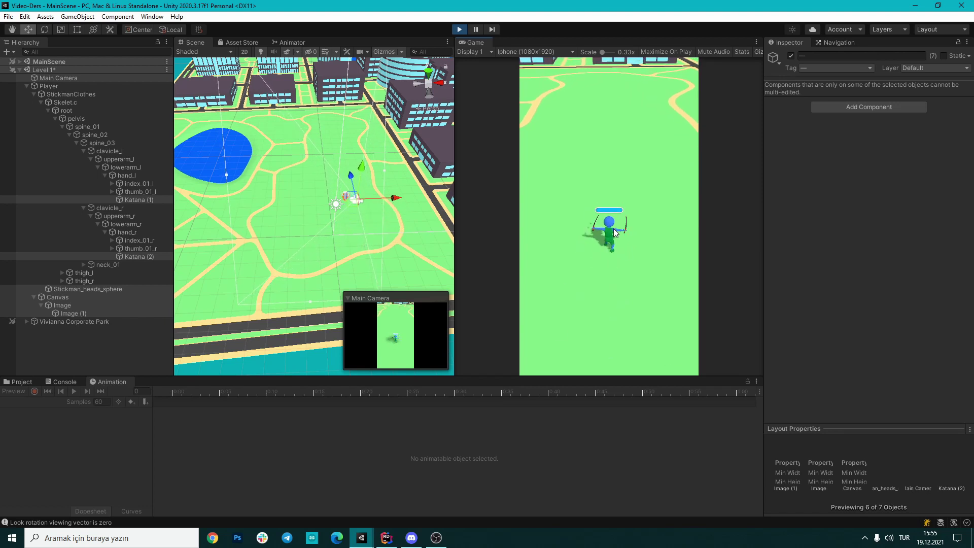
{"action": "left_click", "coordinate": [459, 29]}
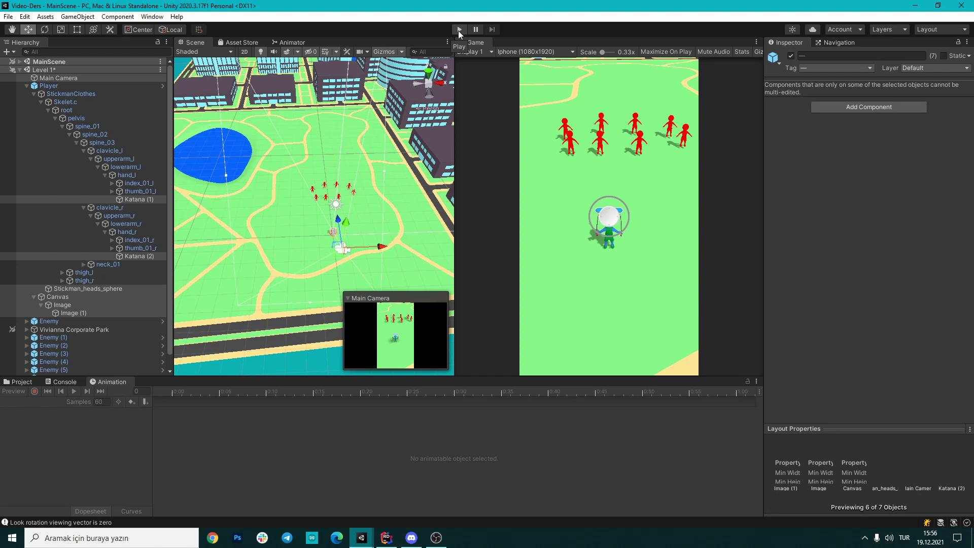
Step: Fold up the Player's bone children so the Hierarchy lists only Main Camera, Player, environment and enemies
{"action": "left_click", "coordinate": [26, 86]}
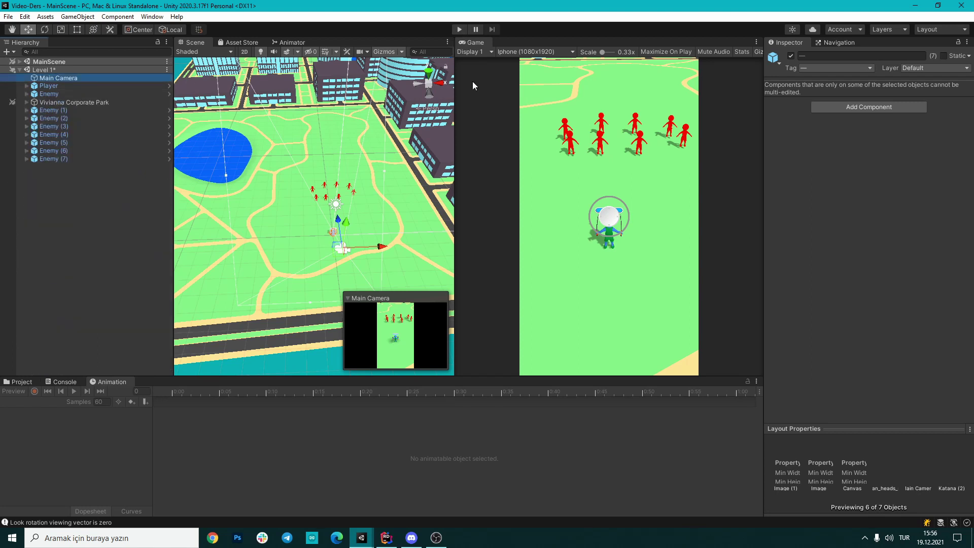